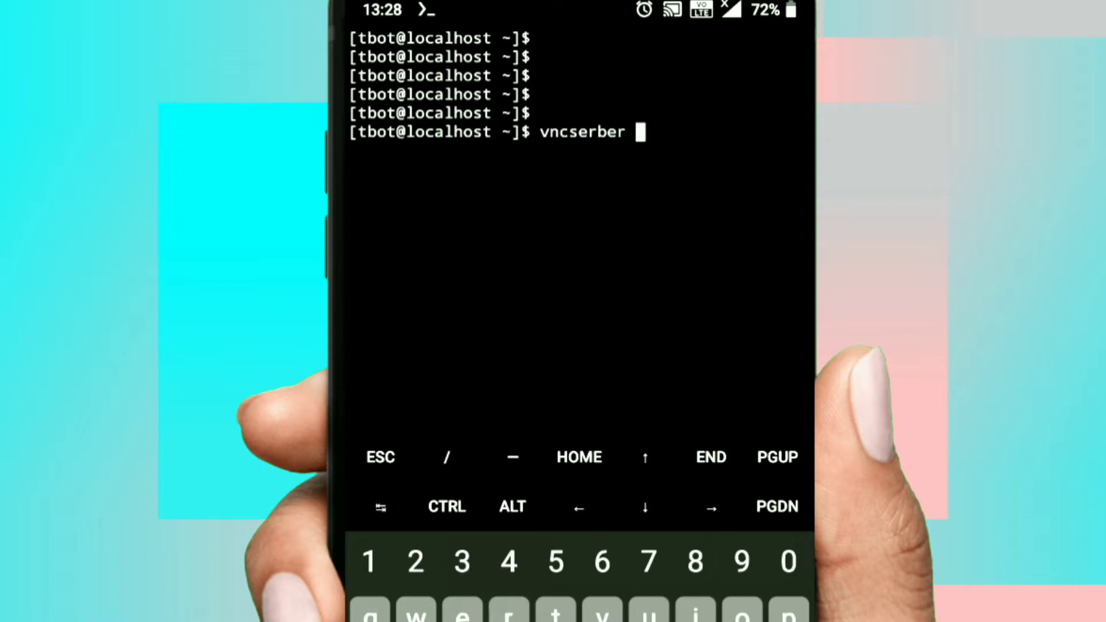
Correct the misspelled command and start the VNC server on display 1 with vncserver :1.
{"action": "type", "text": "ver "}
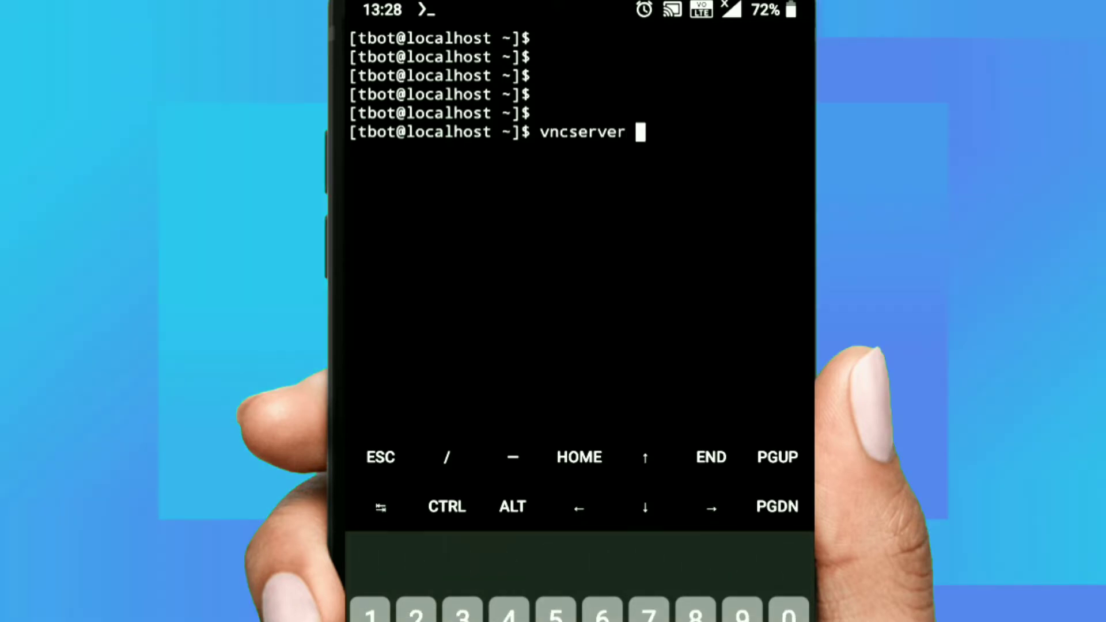
{"action": "type", "text": ":1"}
{"action": "key", "text": "Return"}
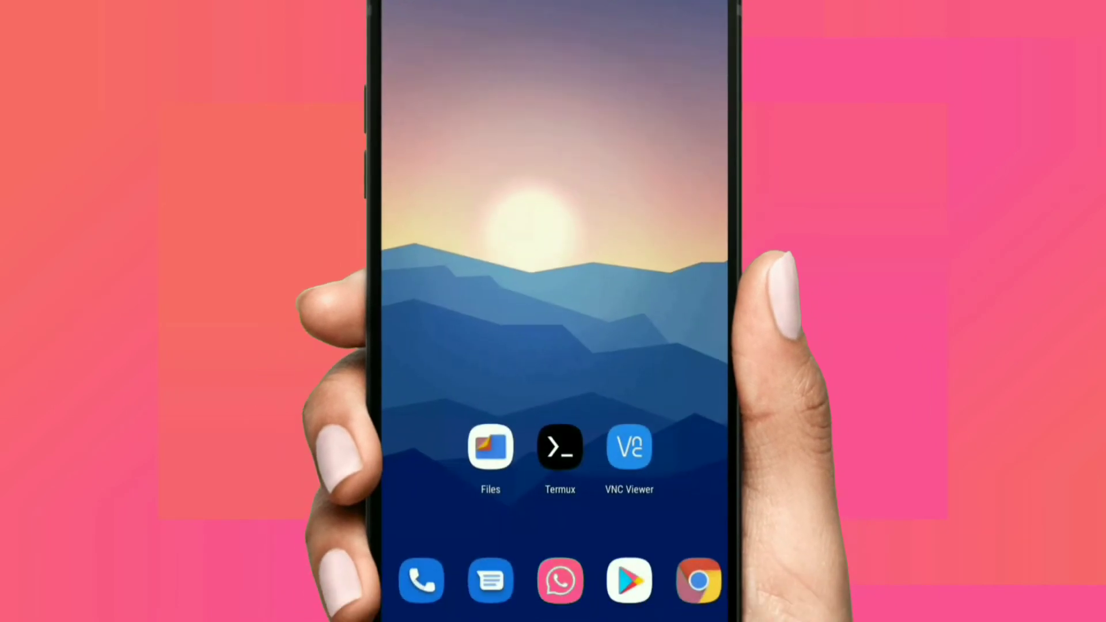
Switch to VNC Viewer and create a new connection with address localhost:1 and name ArchLinux.
{"action": "left_click", "coordinate": [629, 444]}
{"action": "left_click", "coordinate": [699, 577]}
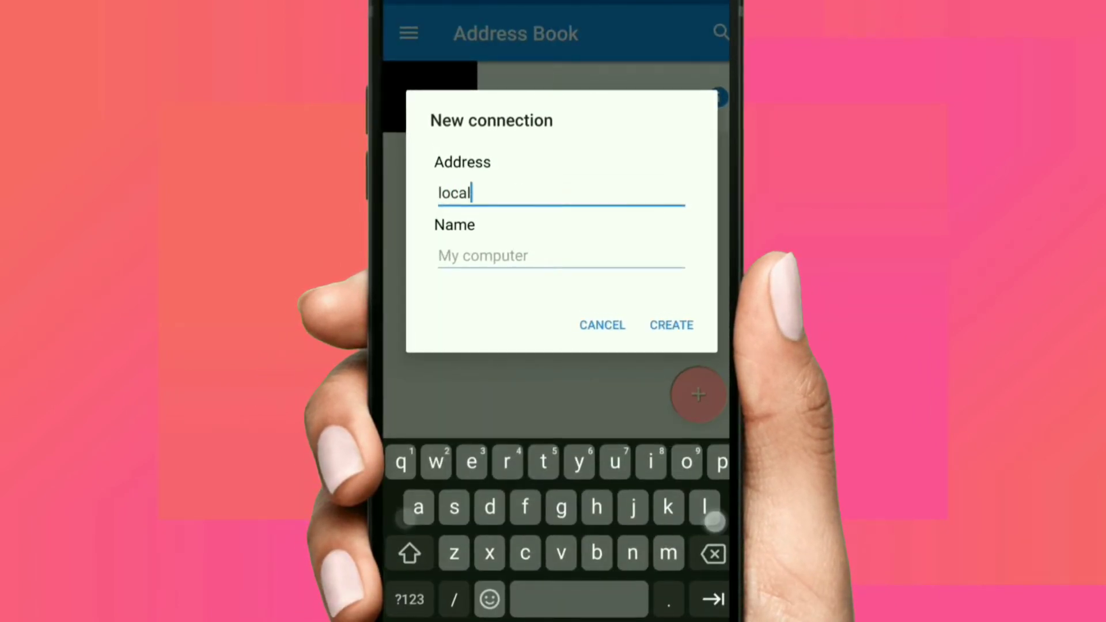
{"action": "type", "text": "locals"}
{"action": "key", "text": "BackSpace"}
{"action": "type", "text": "host:1"}
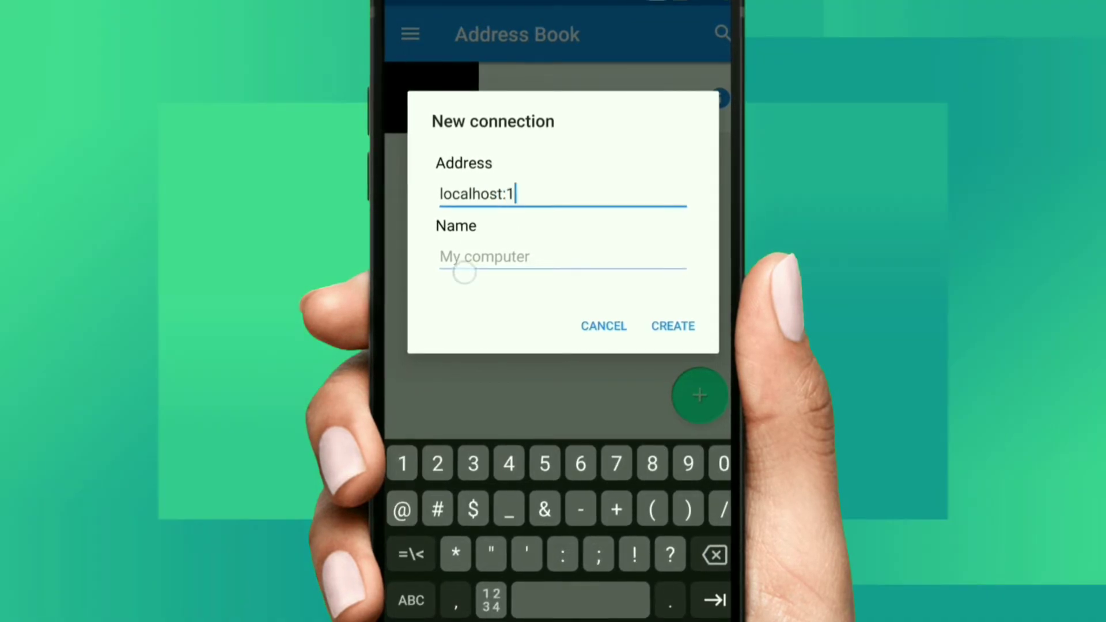
{"action": "left_click", "coordinate": [464, 272]}
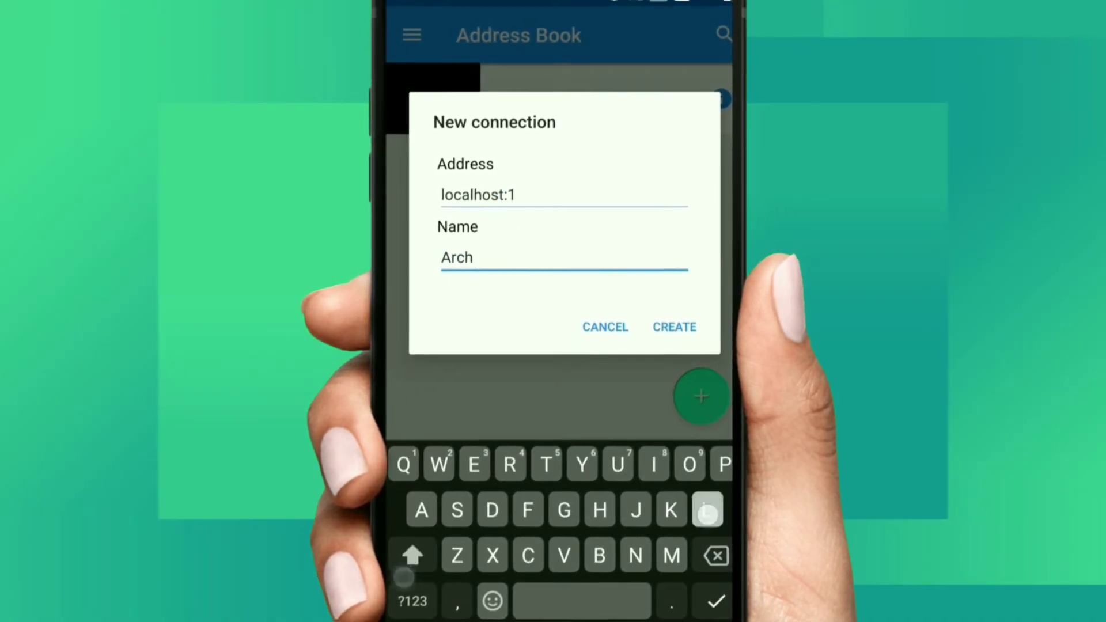
{"action": "left_click", "coordinate": [677, 332]}
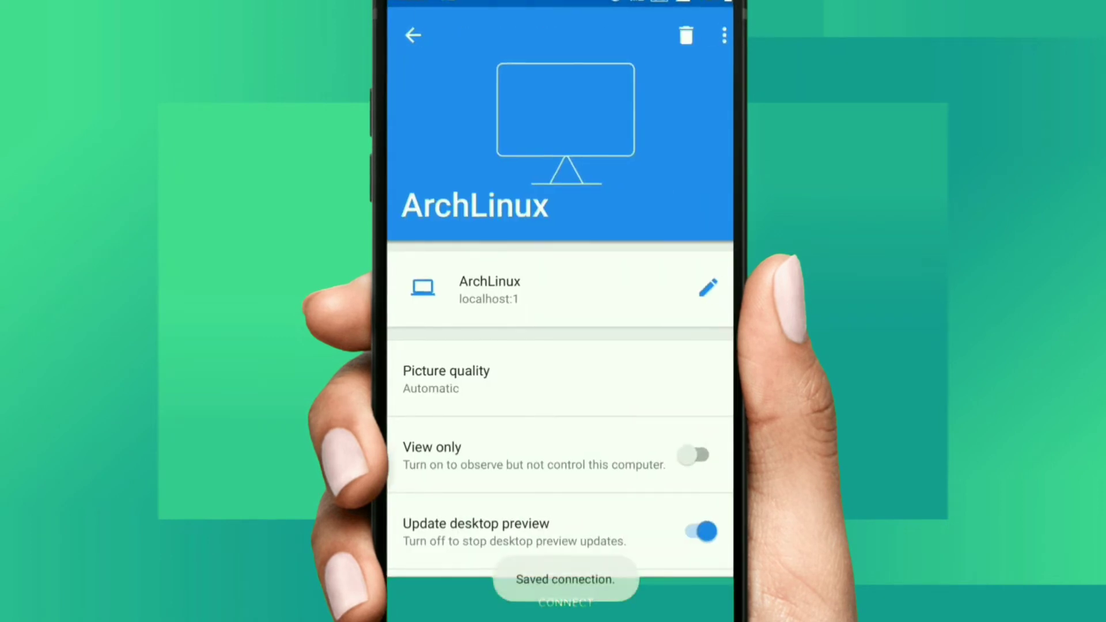
Connect to the ArchLinux entry from the address book and authenticate with the VNC server password.
{"action": "left_click", "coordinate": [412, 34]}
{"action": "left_click", "coordinate": [495, 98]}
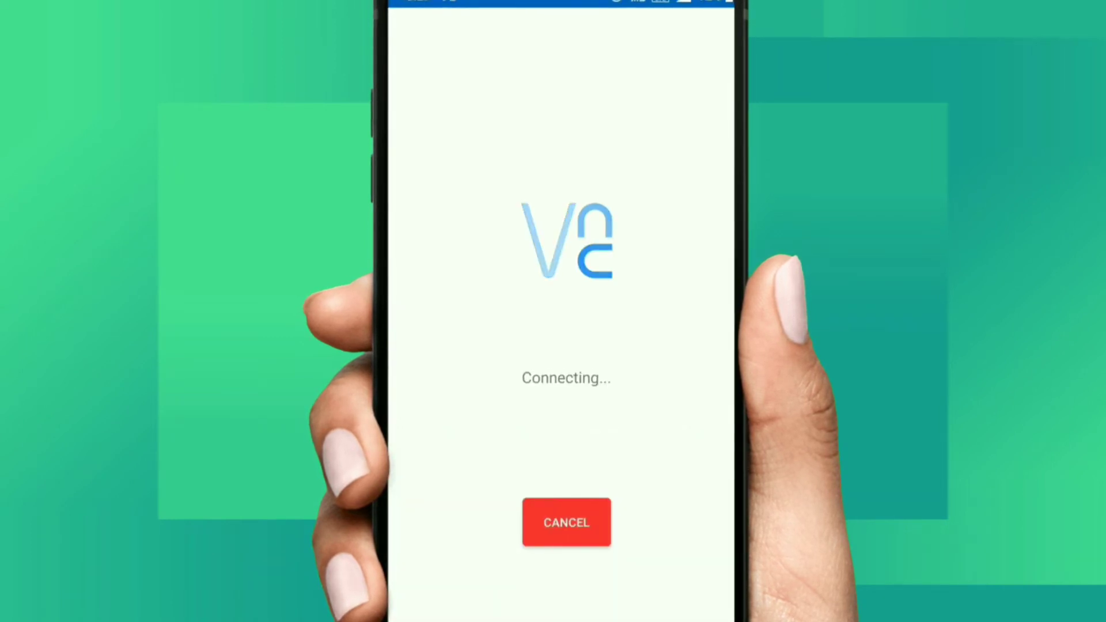
{"action": "left_click", "coordinate": [716, 113]}
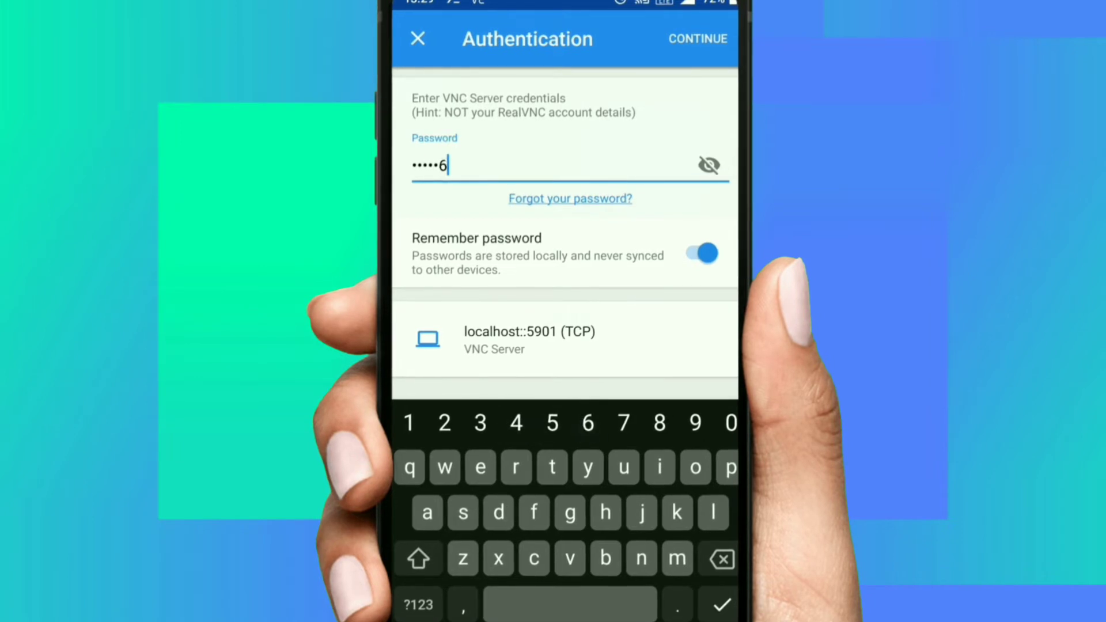
{"action": "key", "text": "Return"}
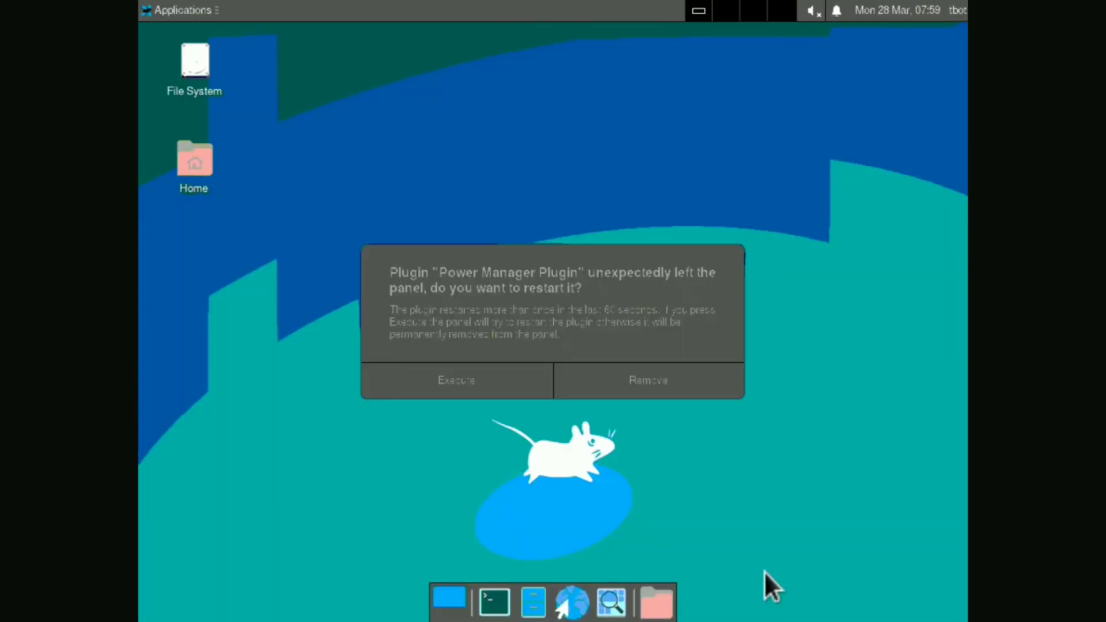
Set the session's picture quality to High and remove the Power Manager Plugin from the desktop panel.
{"action": "left_click", "coordinate": [857, 27]}
{"action": "left_click", "coordinate": [647, 81]}
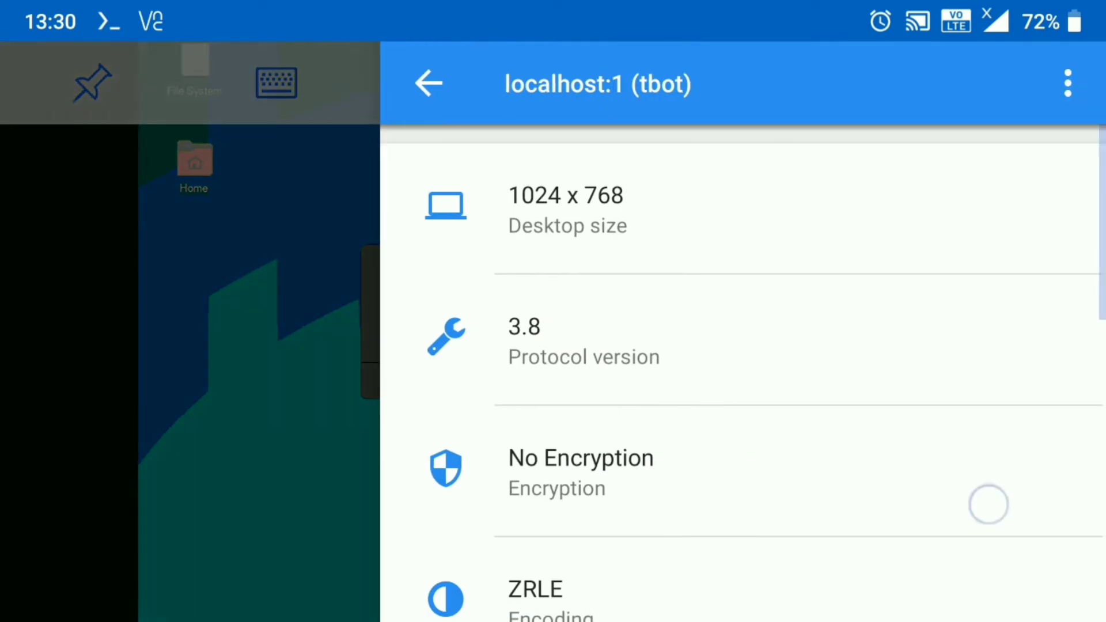
{"action": "left_click_drag", "start_coordinate": [987, 503], "coordinate": [987, 193]}
{"action": "left_click", "coordinate": [947, 305]}
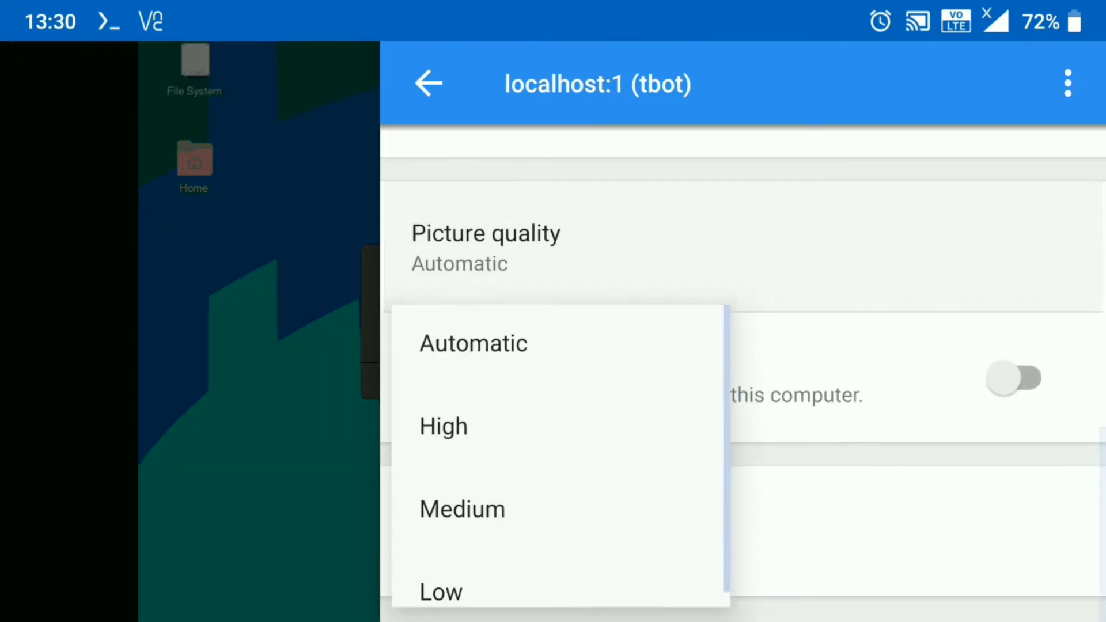
{"action": "left_click", "coordinate": [435, 437]}
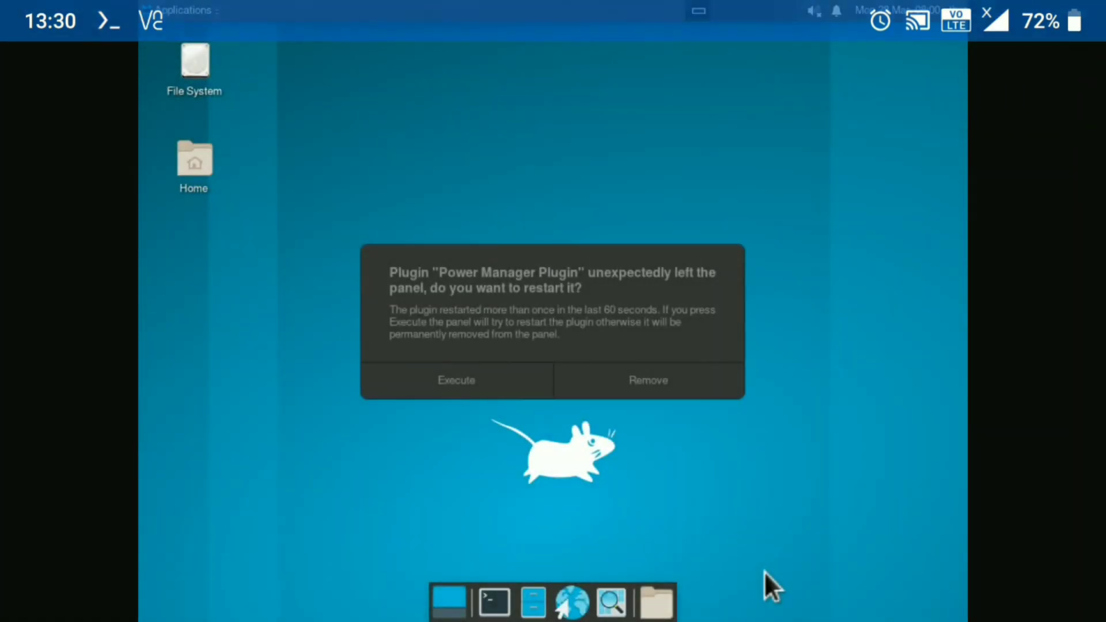
{"action": "left_click", "coordinate": [631, 372]}
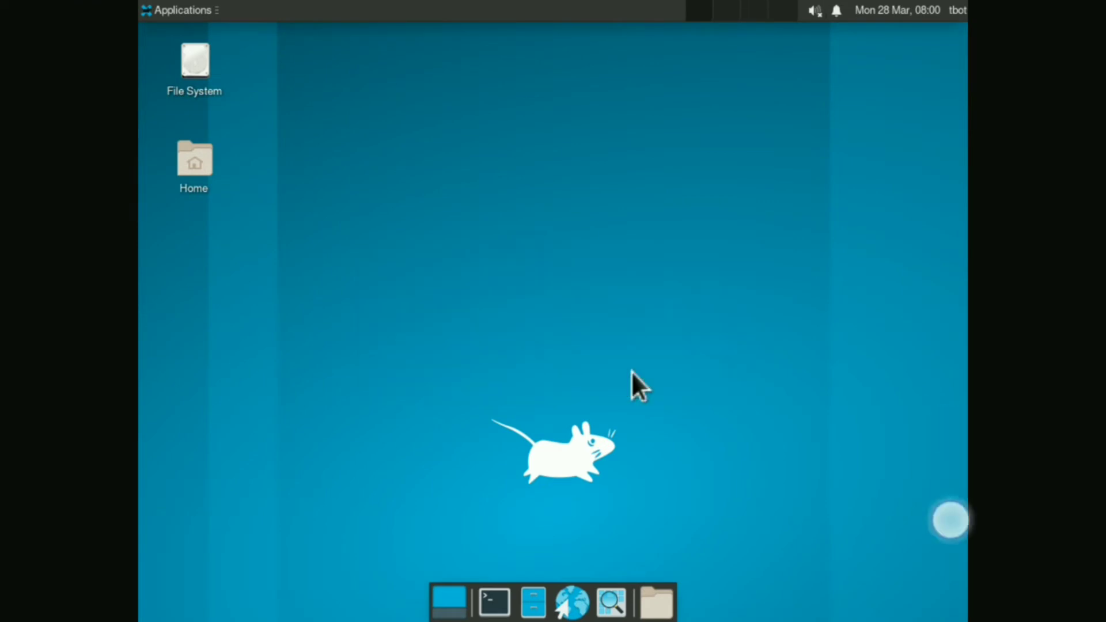
Set the desktop's display resolution to 1280x720, keep the new configuration and close the display settings.
{"action": "left_click", "coordinate": [201, 10]}
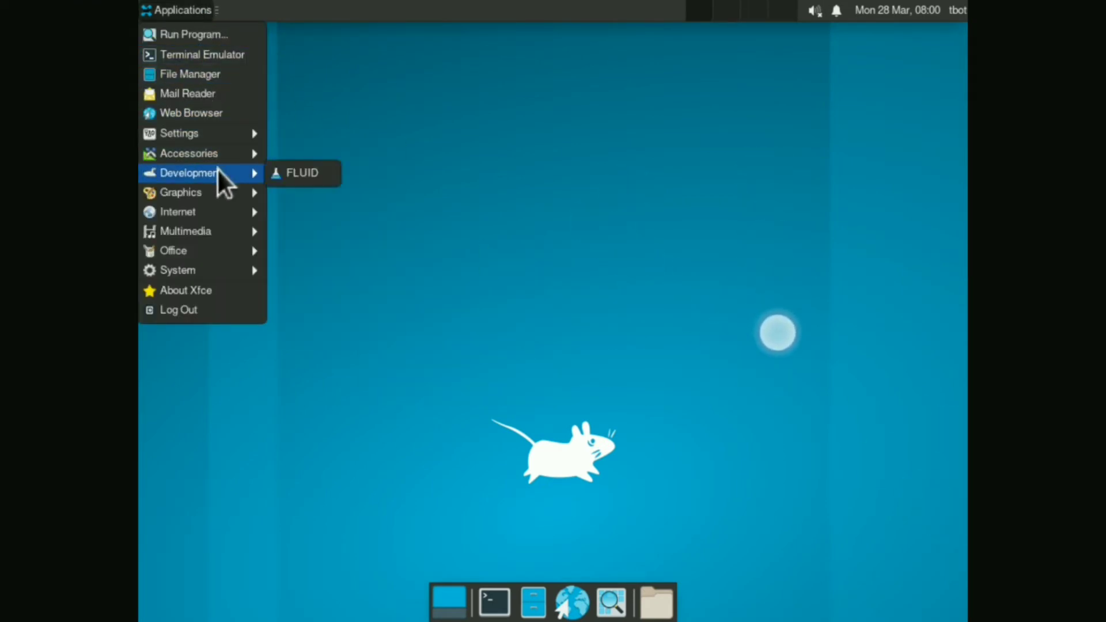
{"action": "mouse_move", "coordinate": [214, 156]}
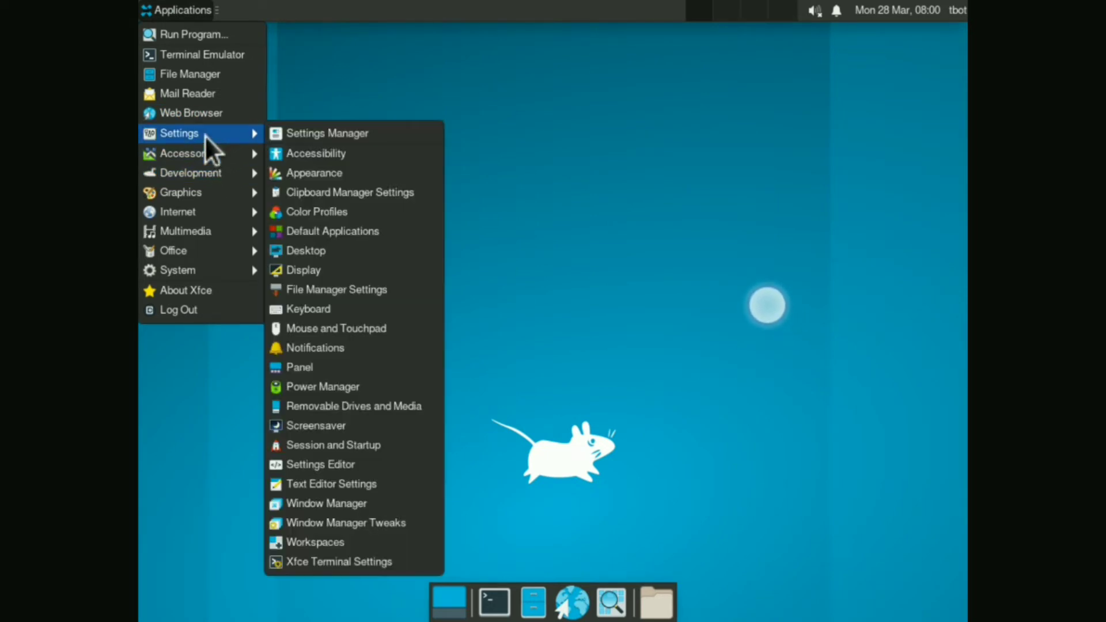
{"action": "left_click", "coordinate": [319, 266]}
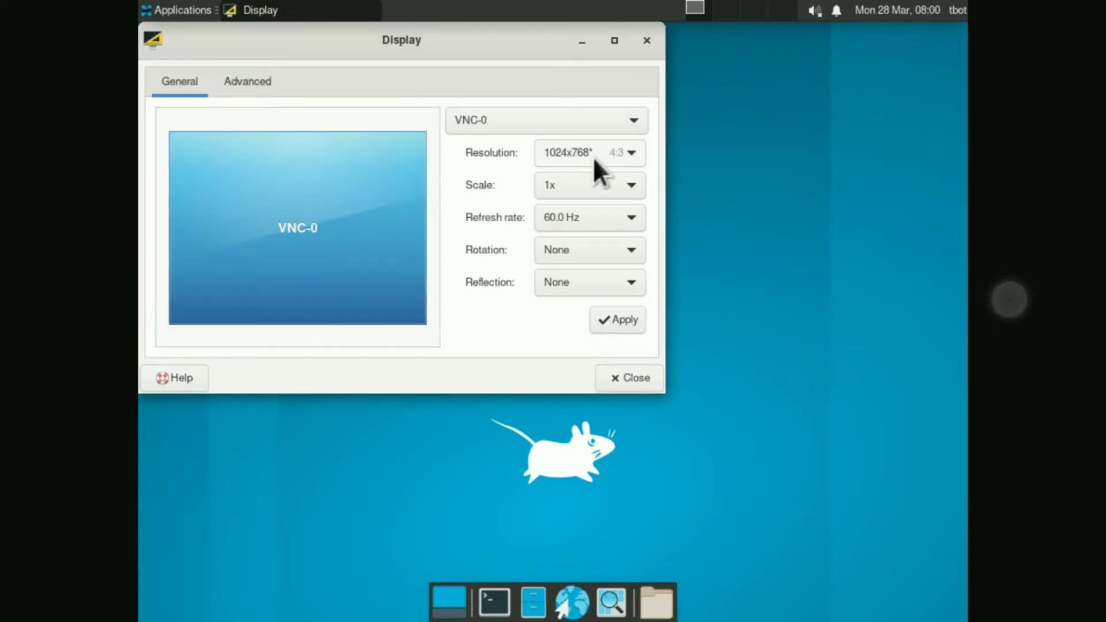
{"action": "left_click", "coordinate": [592, 156]}
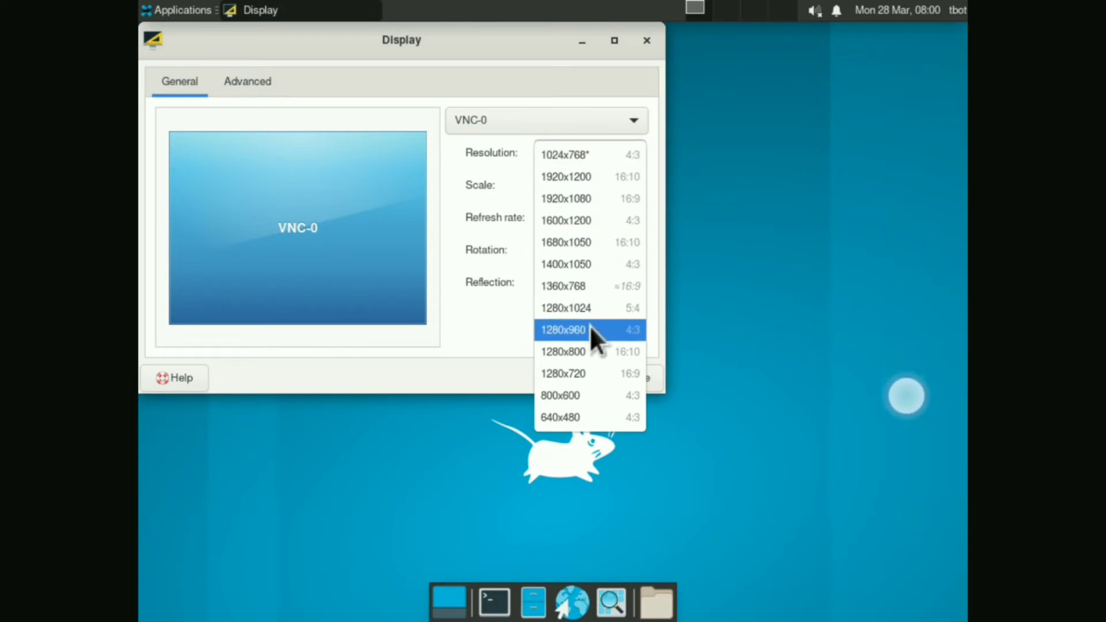
{"action": "left_click", "coordinate": [594, 371]}
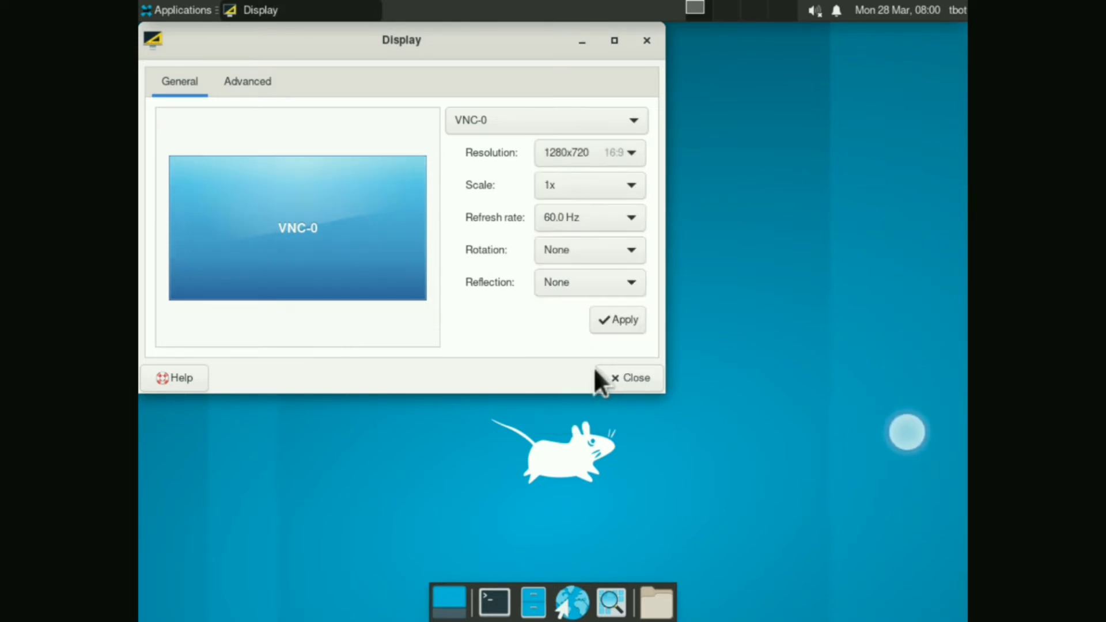
{"action": "left_click", "coordinate": [611, 319]}
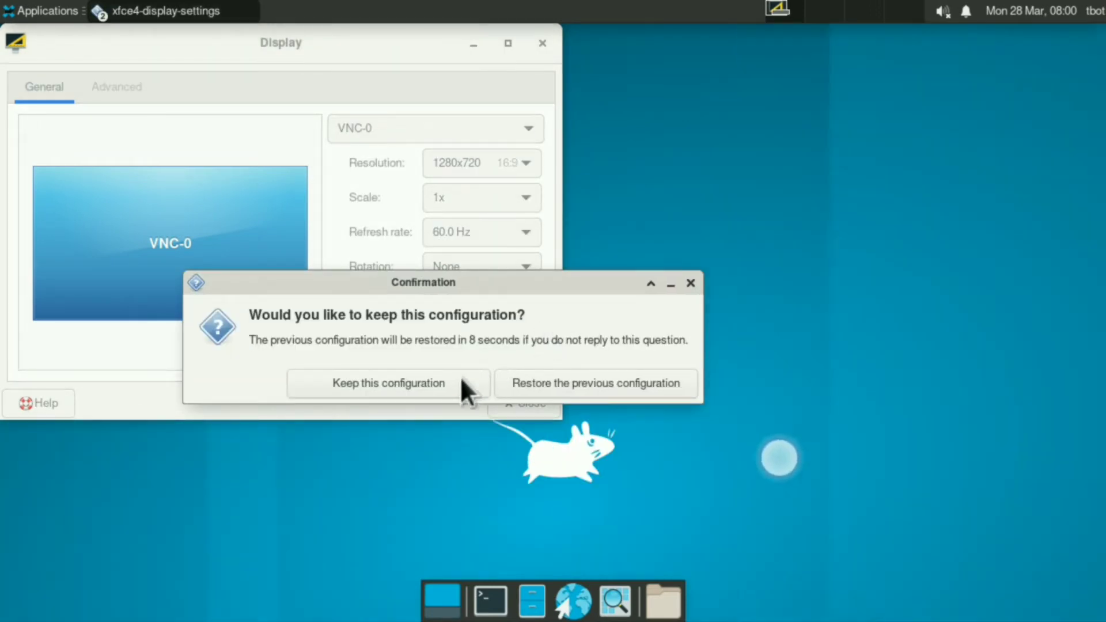
{"action": "left_click", "coordinate": [462, 379]}
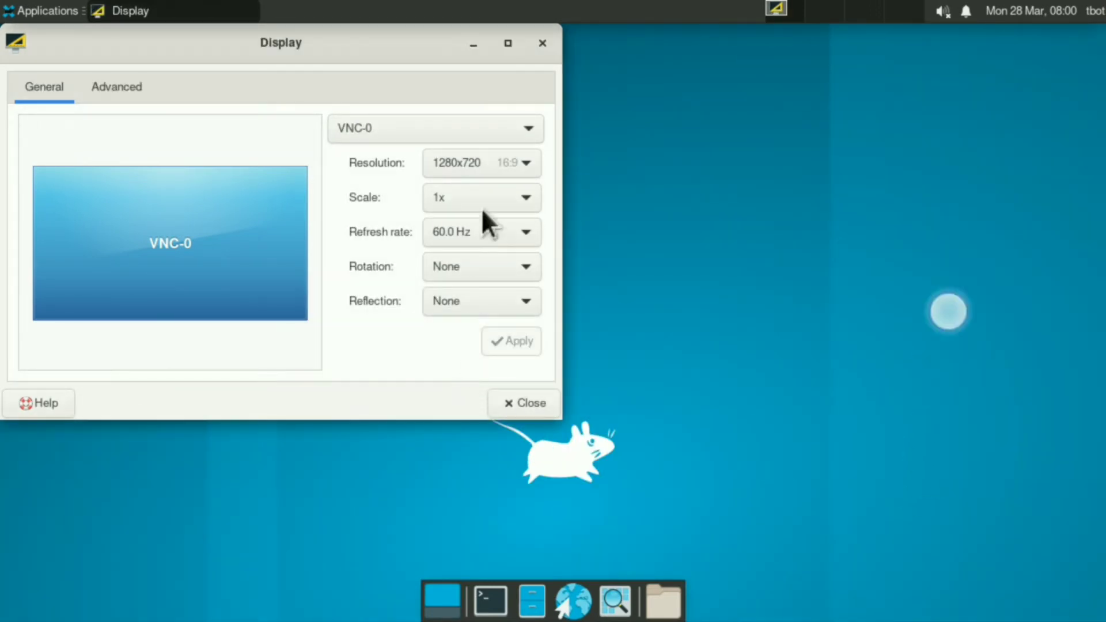
{"action": "left_click", "coordinate": [542, 43]}
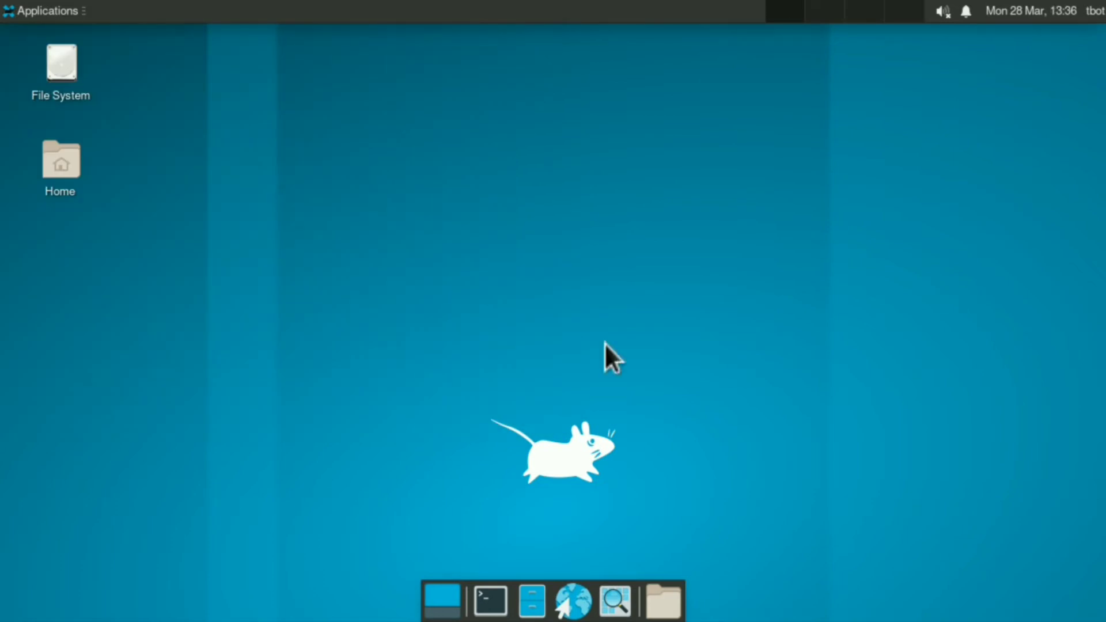
Open the desktop background settings and apply the squirrel-on-a-tree-stump wallpaper from the xfce folder.
{"action": "right_click", "coordinate": [518, 289]}
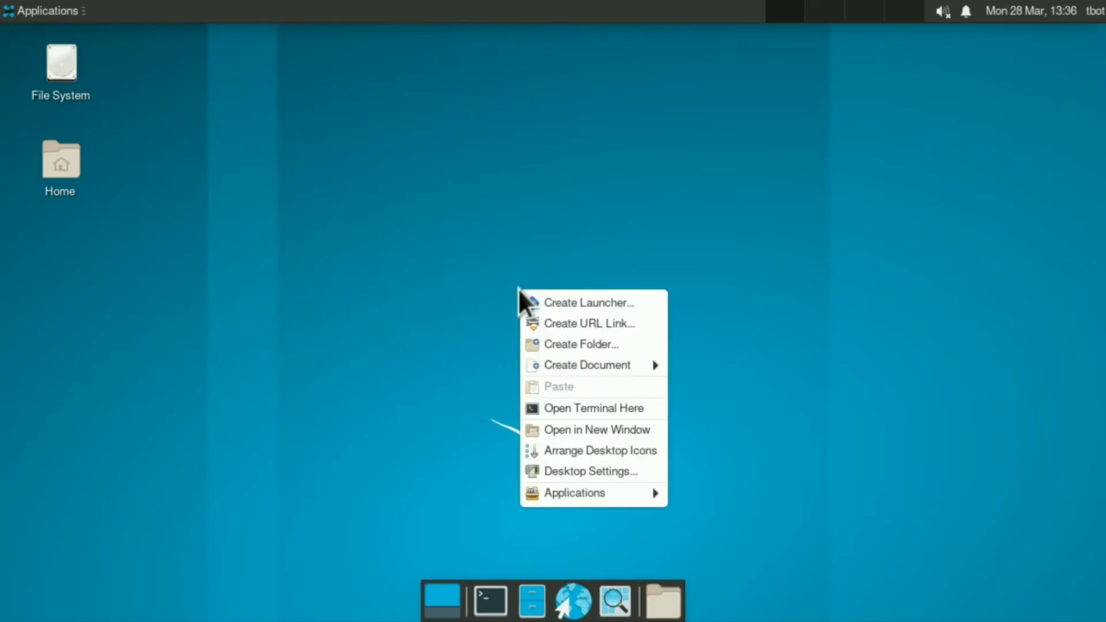
{"action": "left_click", "coordinate": [559, 469]}
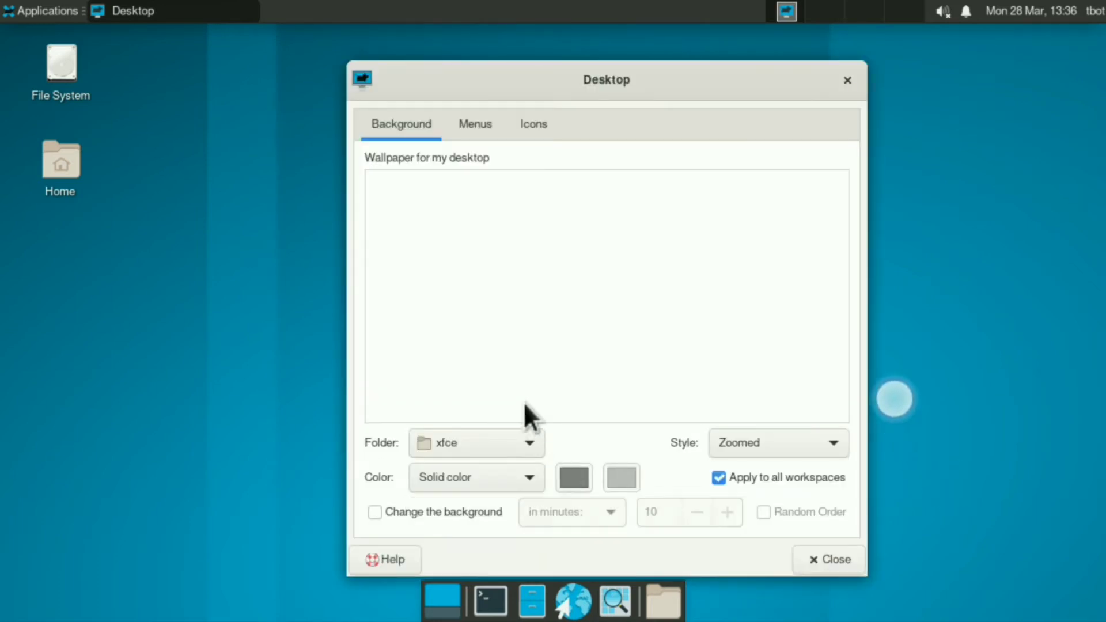
{"action": "left_click", "coordinate": [486, 452]}
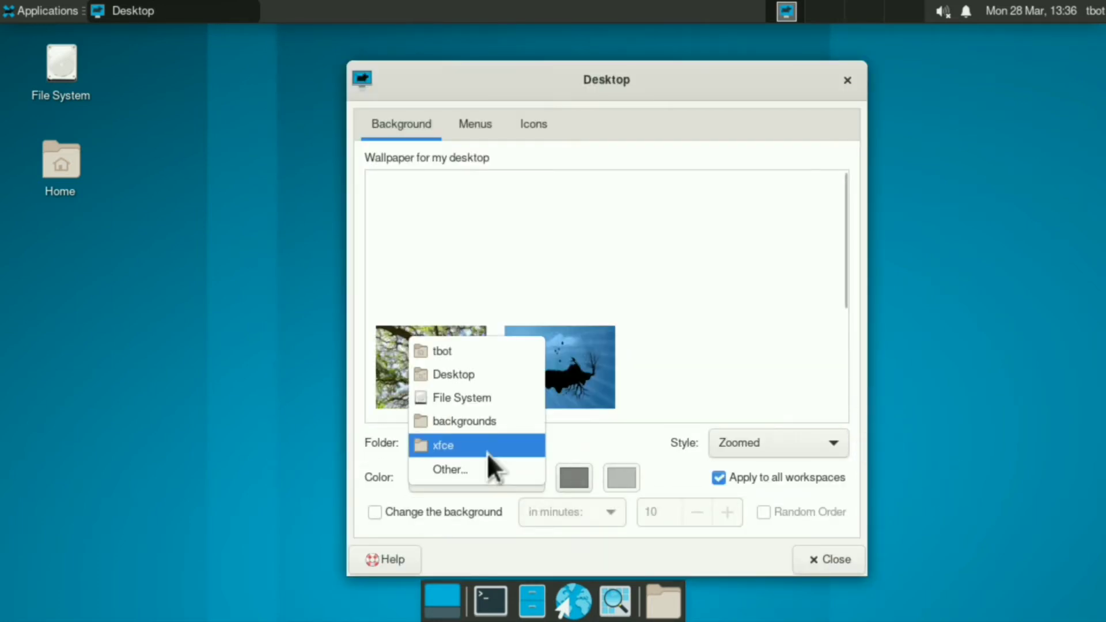
{"action": "left_click", "coordinate": [575, 436]}
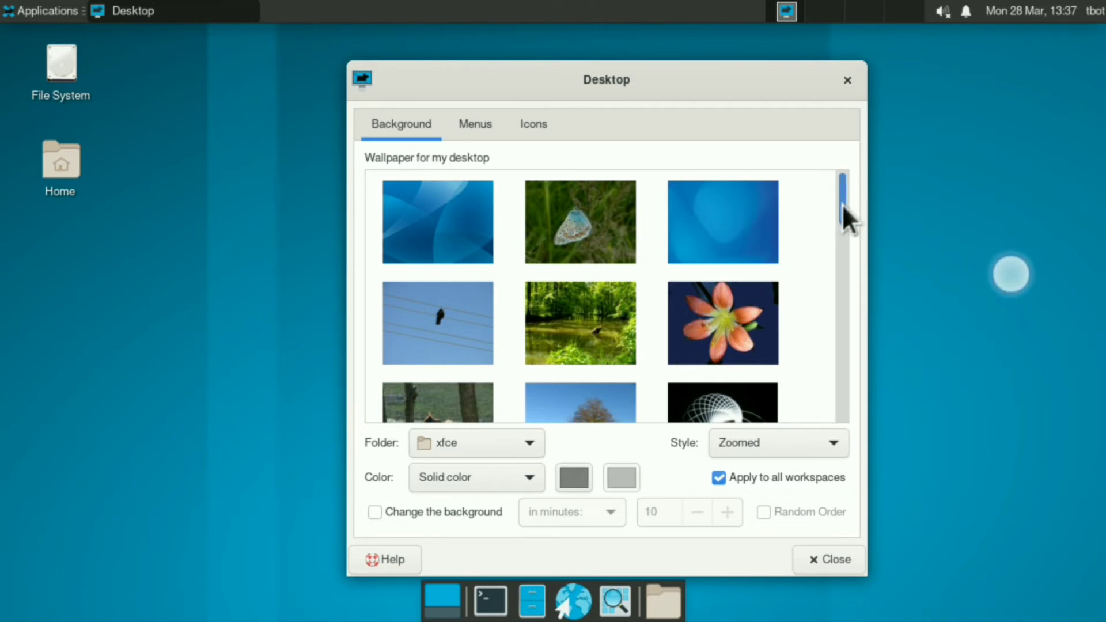
{"action": "scroll", "coordinate": [841, 203], "scroll_direction": "down", "scroll_amount": 2}
{"action": "scroll", "coordinate": [836, 222], "scroll_direction": "down", "scroll_amount": 5}
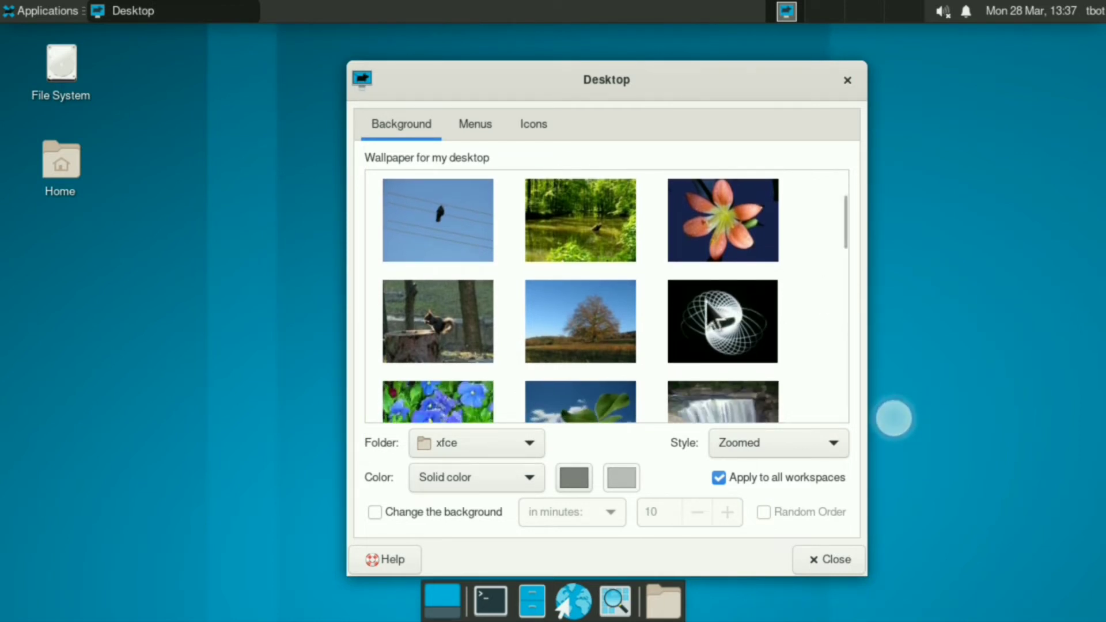
{"action": "left_click", "coordinate": [700, 300]}
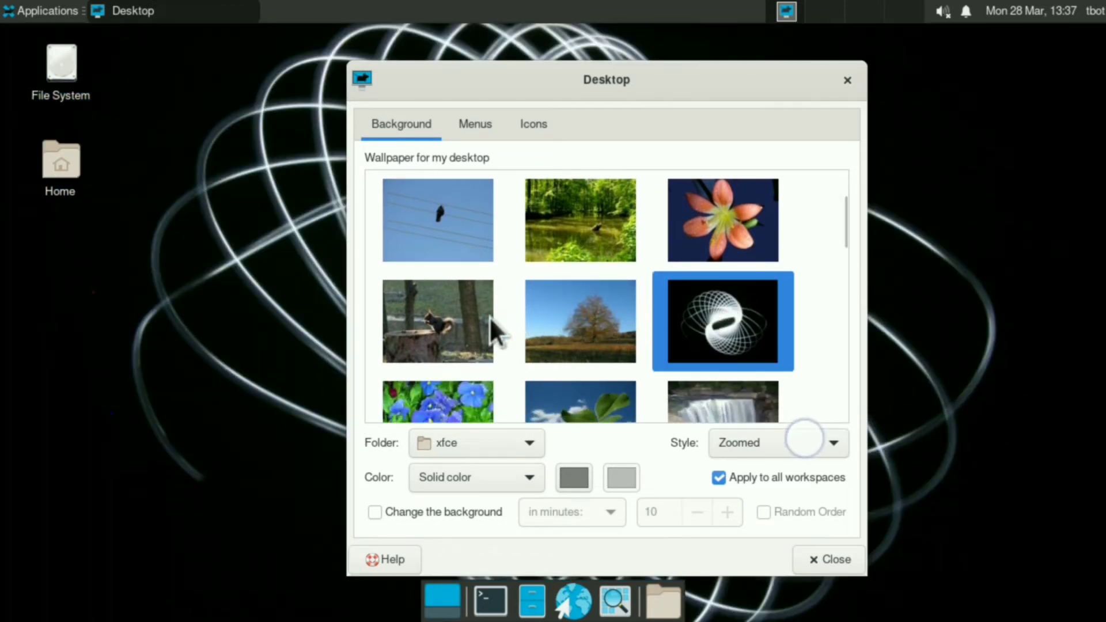
{"action": "left_click", "coordinate": [452, 317]}
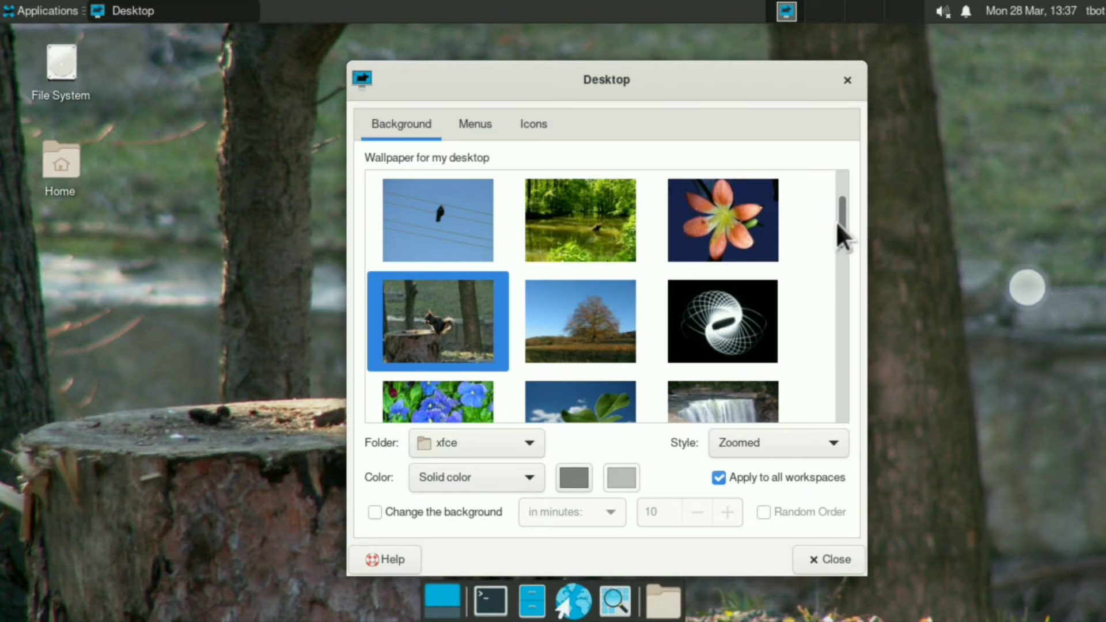
Apply the xfce wallpaper with the black floating island and trees on blue, and close the desktop settings.
{"action": "left_click_drag", "start_coordinate": [836, 222], "coordinate": [831, 264]}
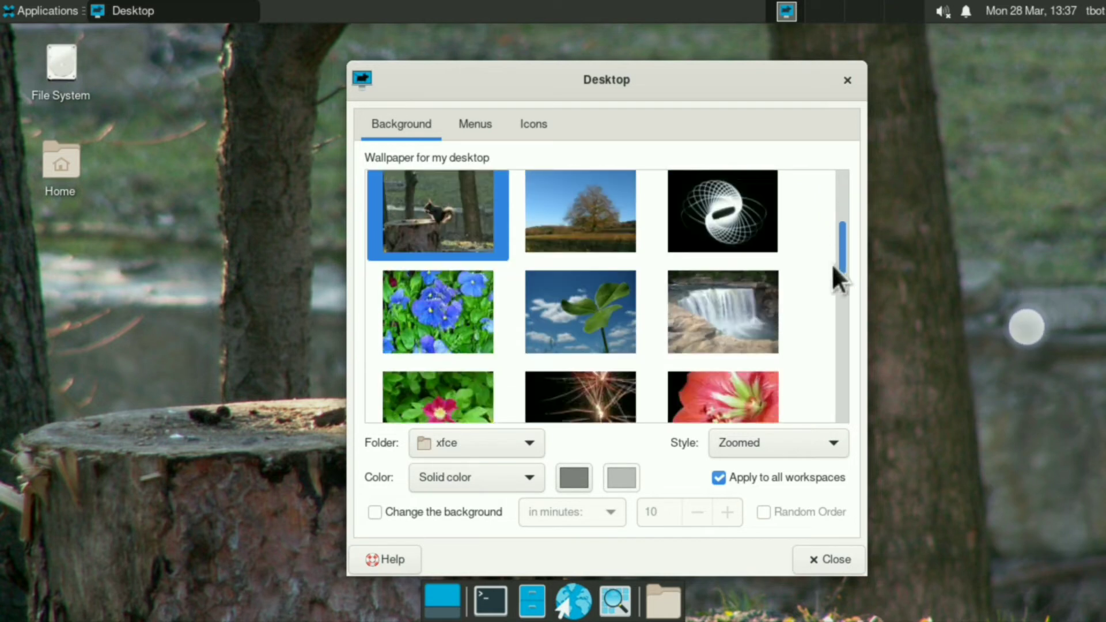
{"action": "scroll", "coordinate": [829, 265], "scroll_direction": "down", "scroll_amount": 2}
{"action": "scroll", "coordinate": [827, 267], "scroll_direction": "down", "scroll_amount": 1}
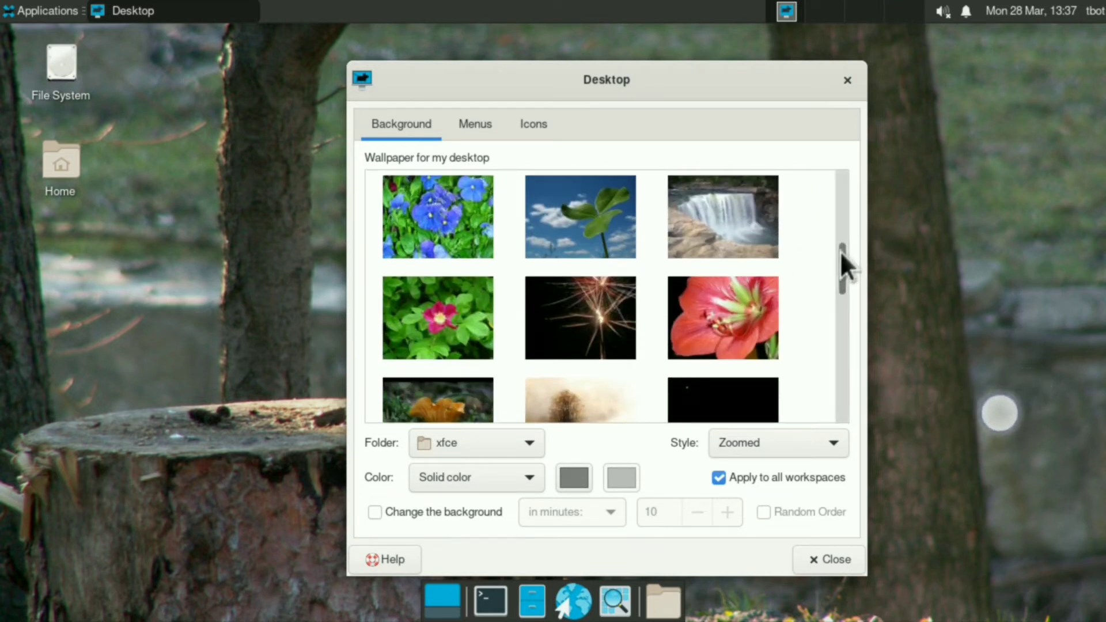
{"action": "scroll", "coordinate": [845, 257], "scroll_direction": "down", "scroll_amount": 1}
{"action": "scroll", "coordinate": [845, 257], "scroll_direction": "down", "scroll_amount": 3}
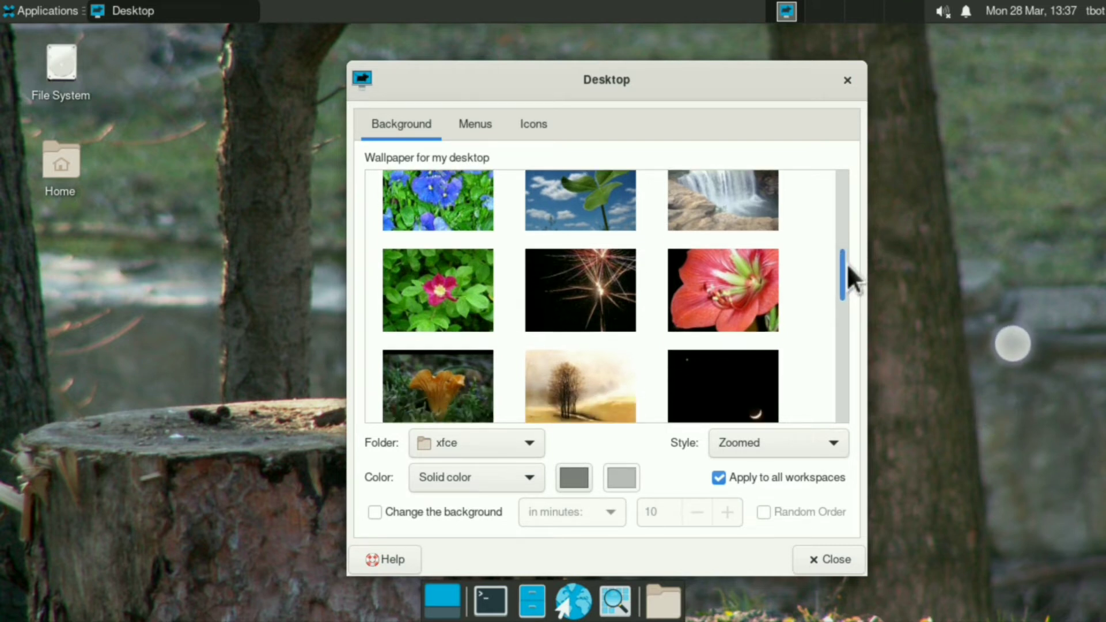
{"action": "scroll", "coordinate": [837, 289], "scroll_direction": "down", "scroll_amount": 4}
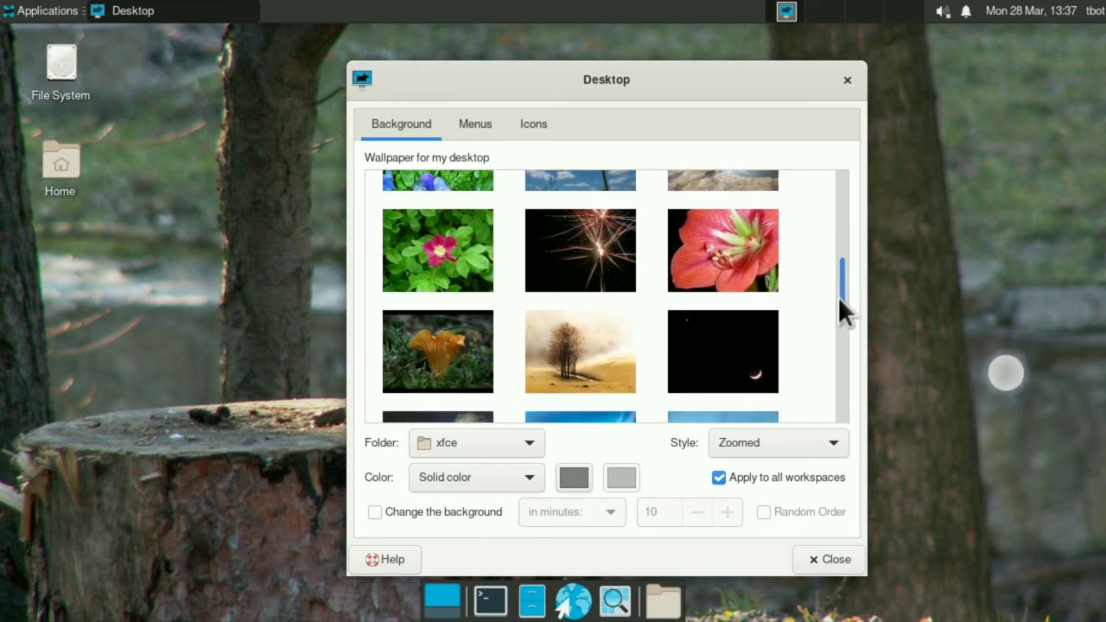
{"action": "scroll", "coordinate": [835, 340], "scroll_direction": "down", "scroll_amount": 3}
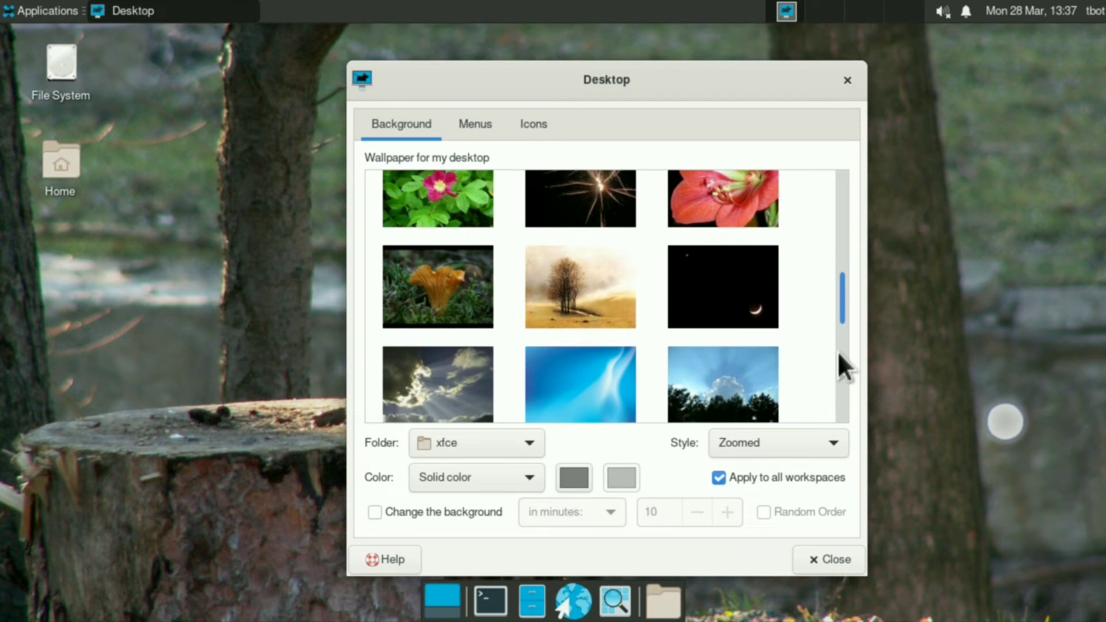
{"action": "scroll", "coordinate": [822, 420], "scroll_direction": "down", "scroll_amount": 1}
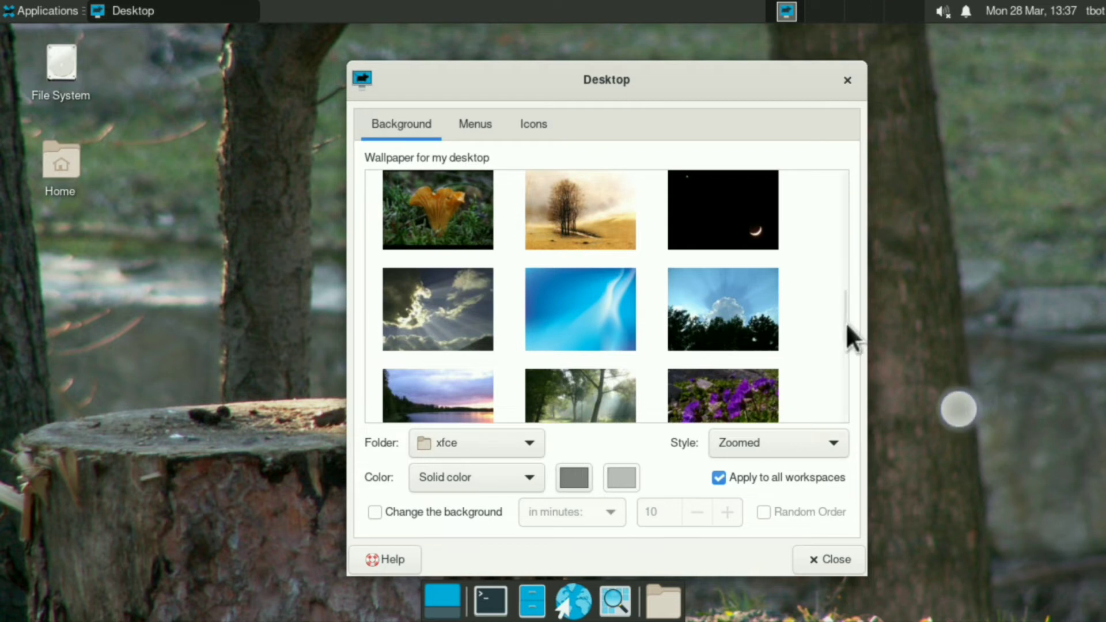
{"action": "left_click_drag", "start_coordinate": [840, 320], "coordinate": [842, 374]}
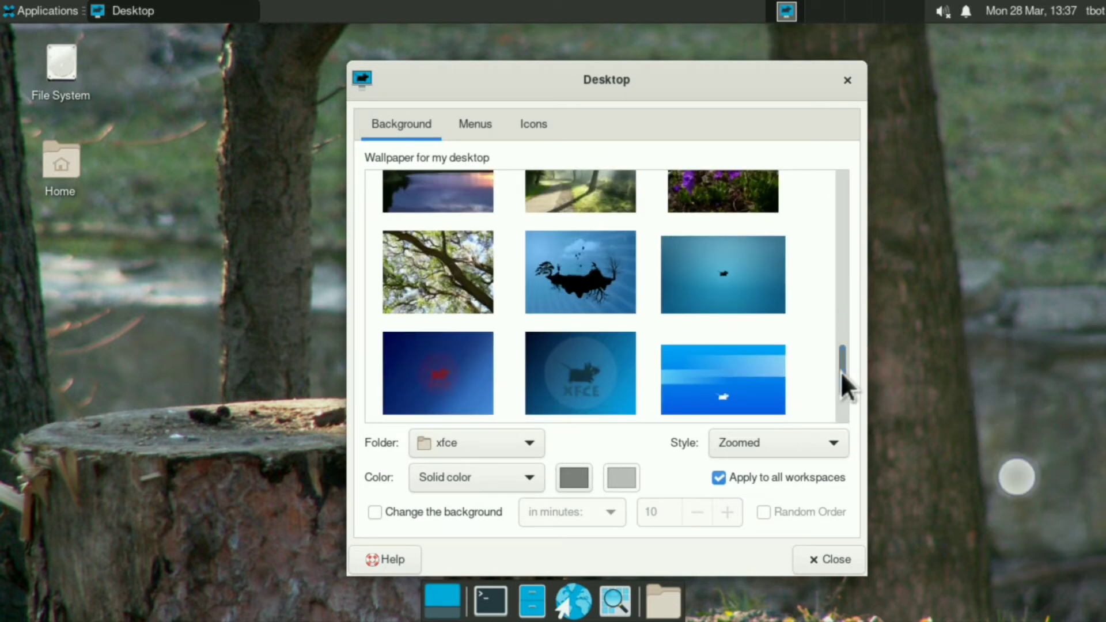
{"action": "left_click", "coordinate": [598, 265]}
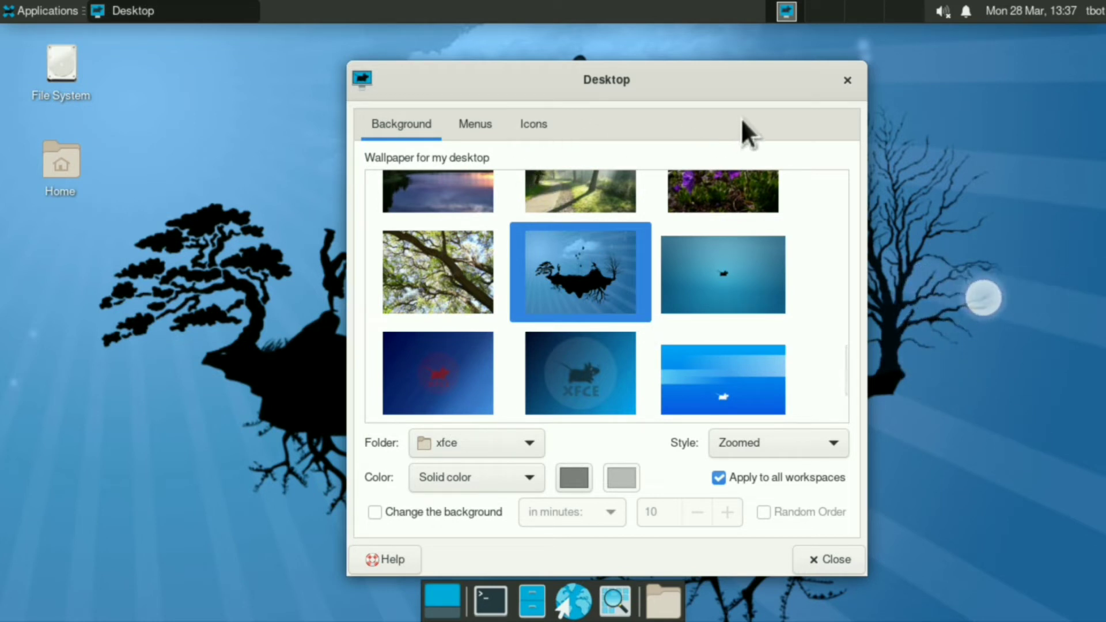
{"action": "left_click", "coordinate": [855, 79]}
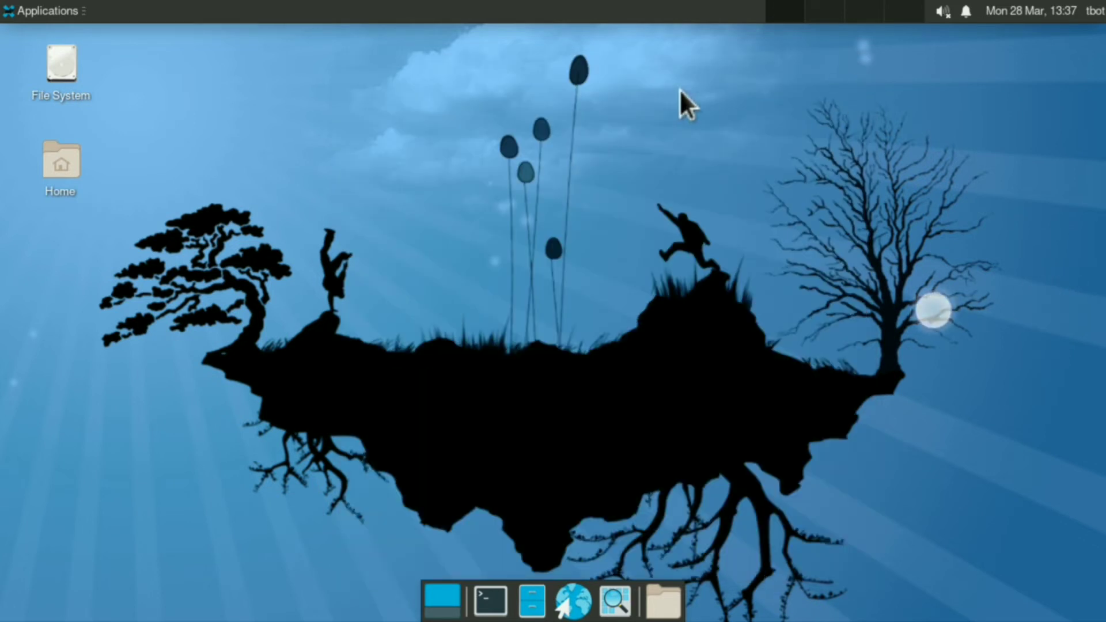
Open the panel preferences and remove Panel 2, the dock with the launchers, confirming its permanent removal.
{"action": "right_click", "coordinate": [595, 5]}
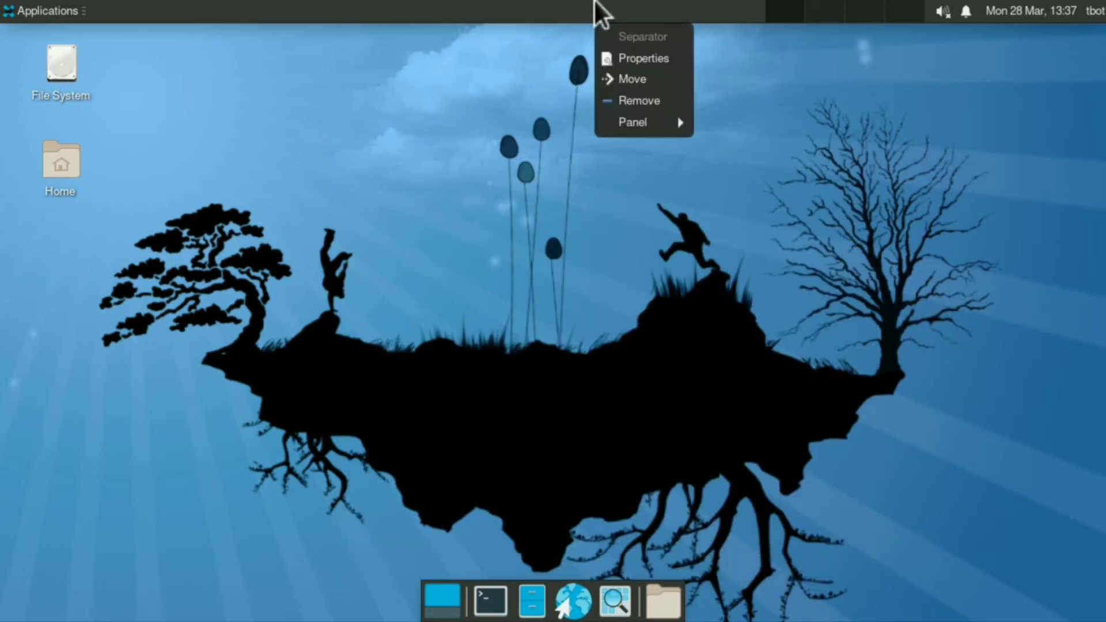
{"action": "mouse_move", "coordinate": [629, 121]}
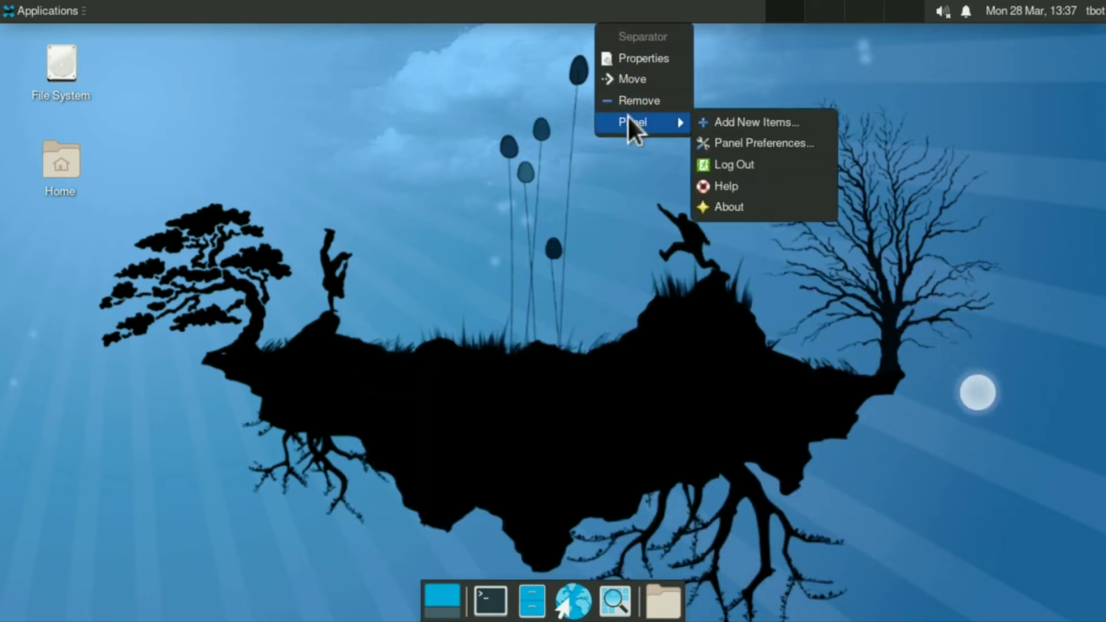
{"action": "left_click", "coordinate": [777, 149]}
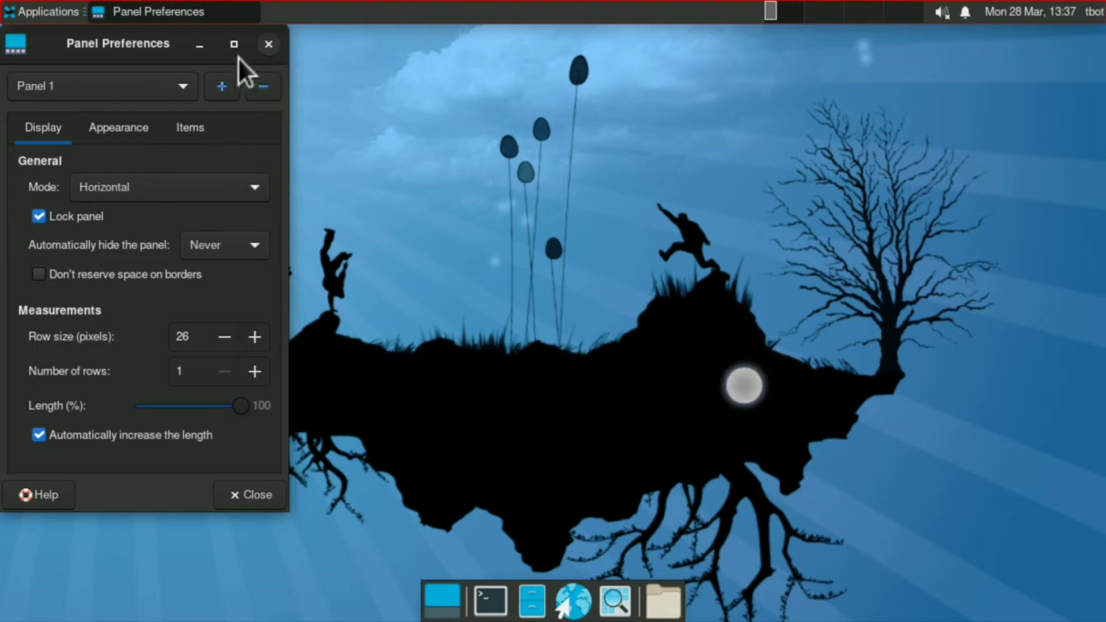
{"action": "left_click", "coordinate": [184, 129]}
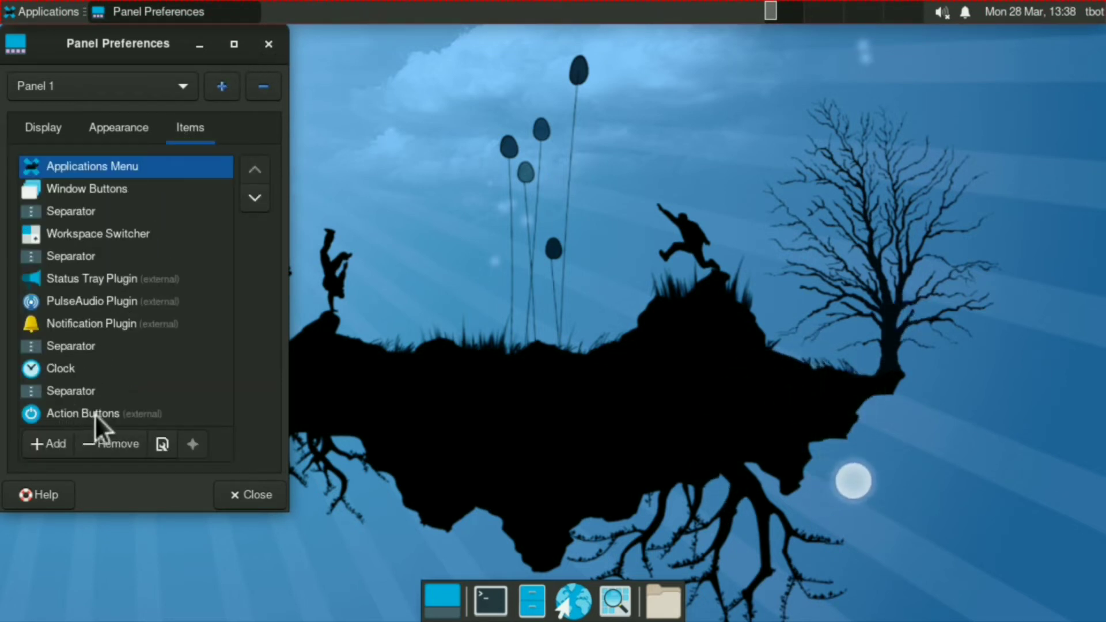
{"action": "left_click", "coordinate": [182, 86]}
{"action": "left_click", "coordinate": [147, 111]}
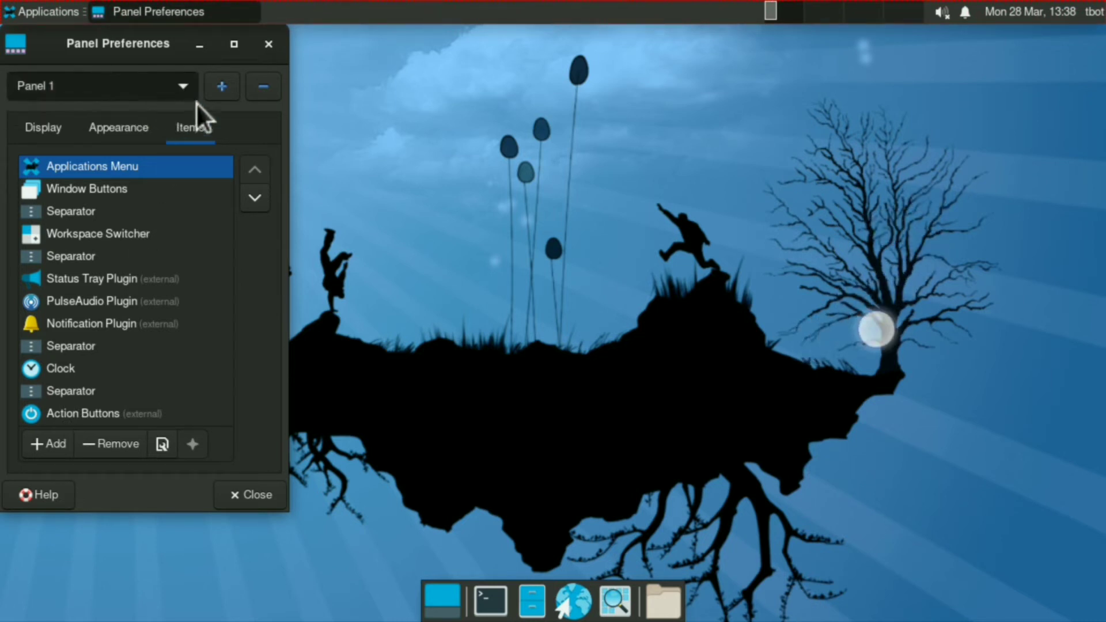
{"action": "left_click", "coordinate": [248, 96]}
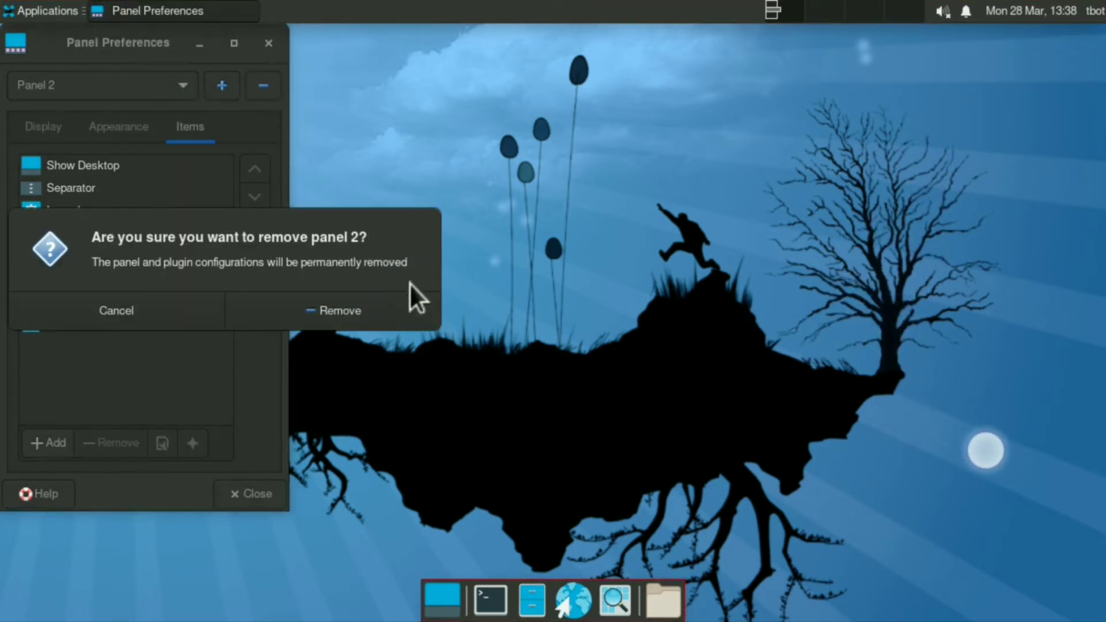
{"action": "left_click", "coordinate": [365, 327]}
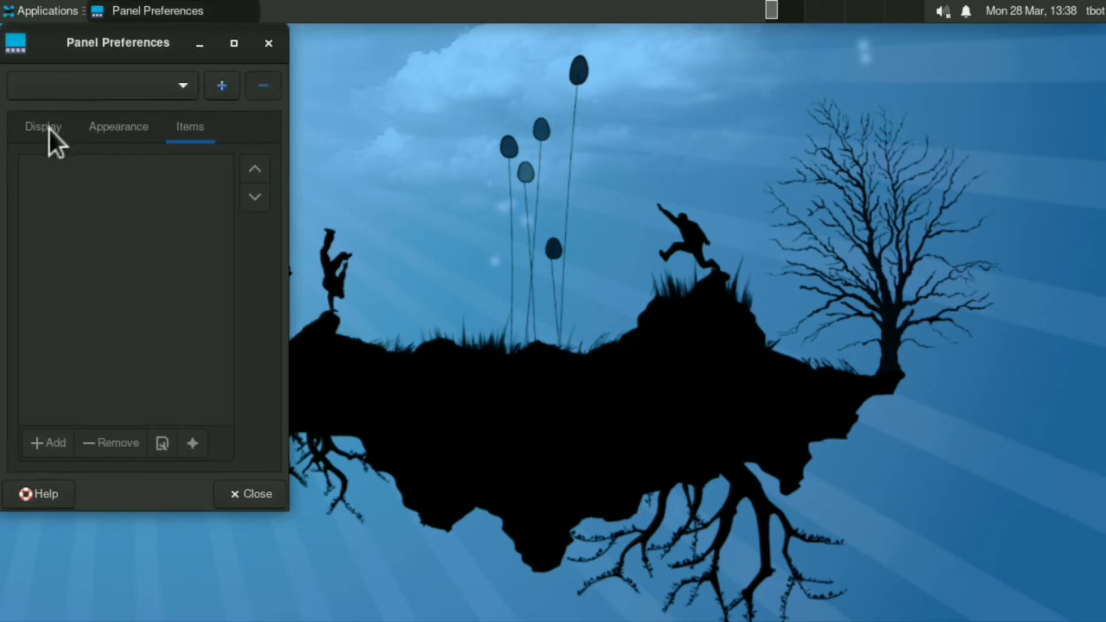
Unlock Panel 1, move it to the bottom edge of the desktop and lock it again.
{"action": "left_click", "coordinate": [171, 84]}
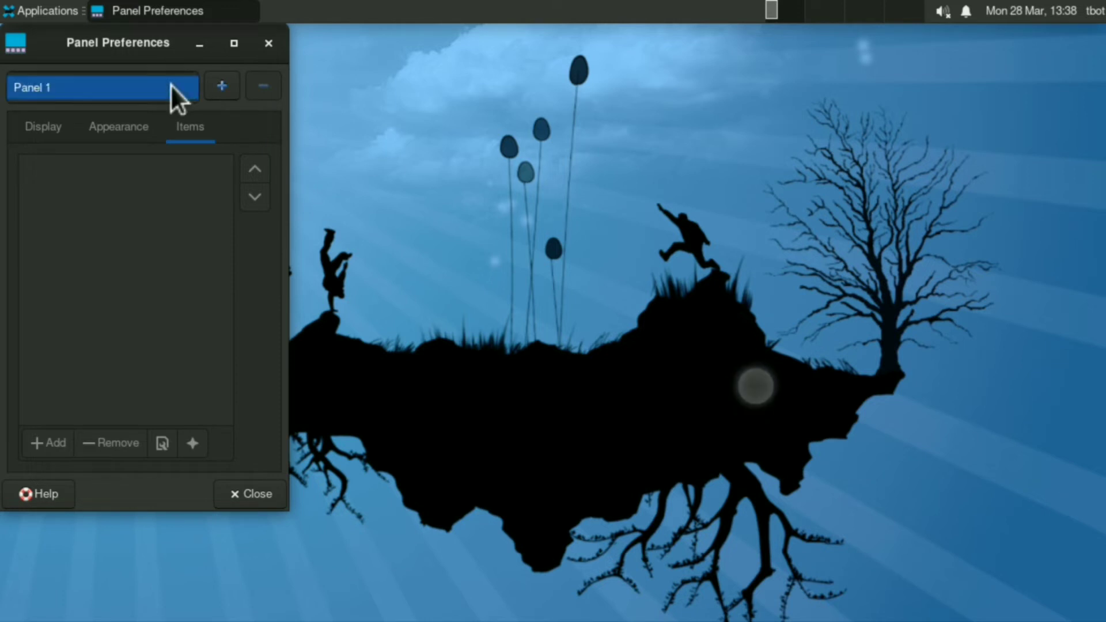
{"action": "left_click", "coordinate": [171, 85]}
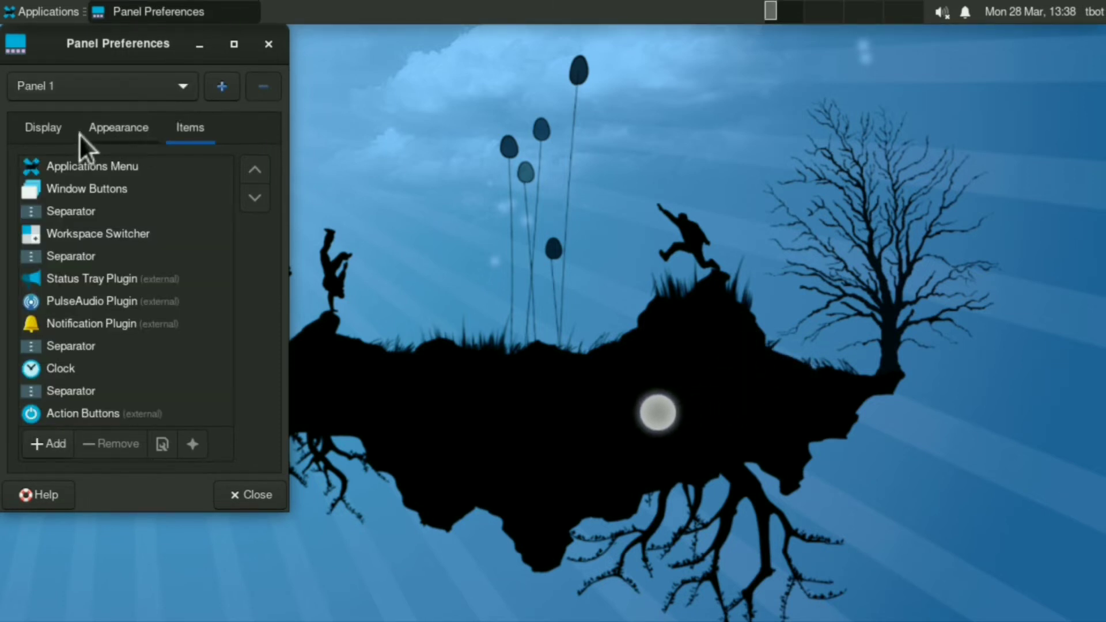
{"action": "left_click", "coordinate": [47, 127]}
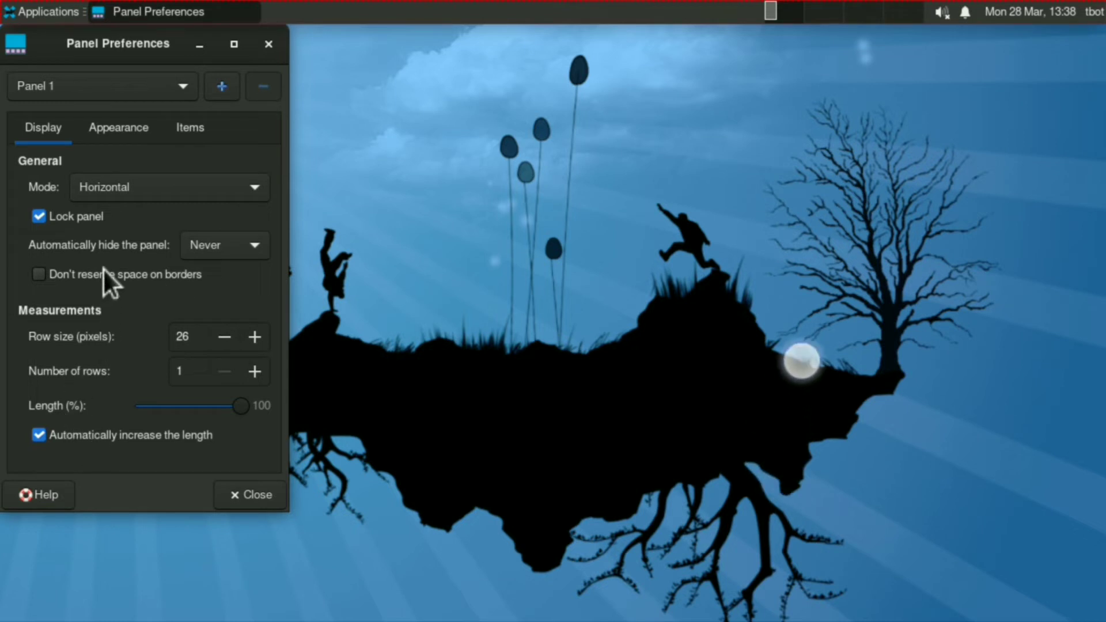
{"action": "left_click", "coordinate": [85, 211]}
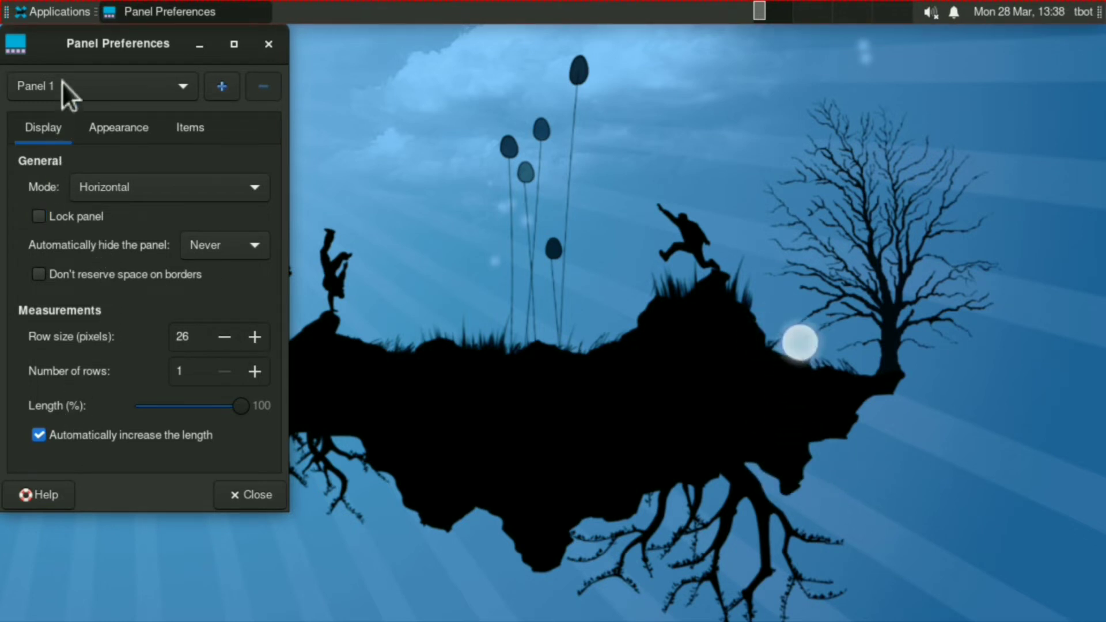
{"action": "left_click_drag", "start_coordinate": [7, 10], "coordinate": [47, 613]}
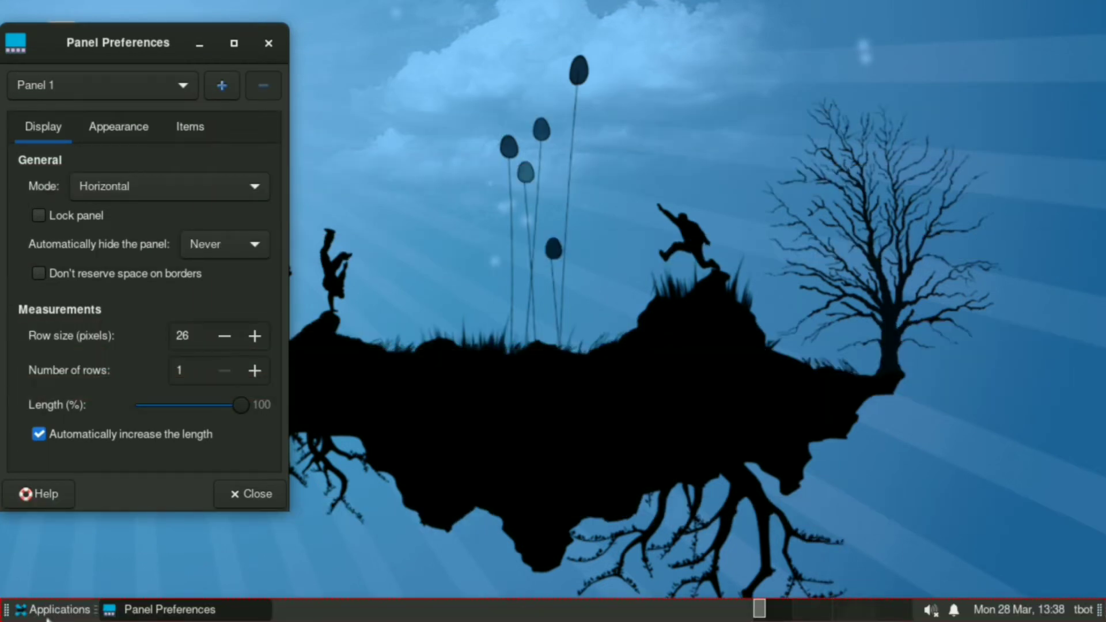
{"action": "left_click", "coordinate": [43, 220]}
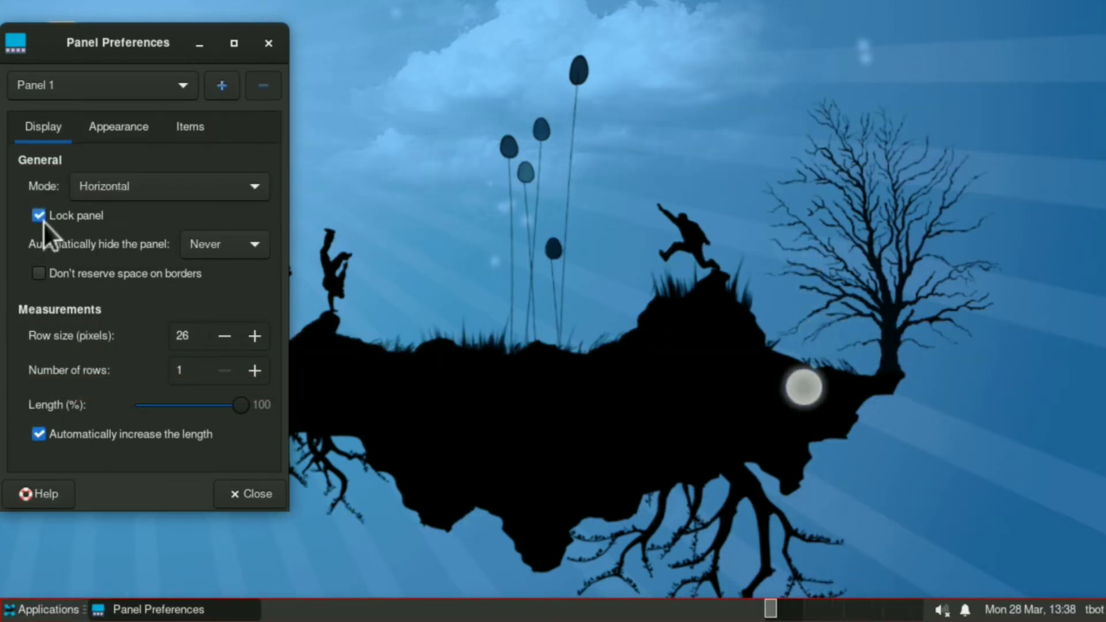
View the properties of Panel 1's Applications Menu item, close them unchanged and remove that item from the panel.
{"action": "left_click", "coordinate": [175, 126]}
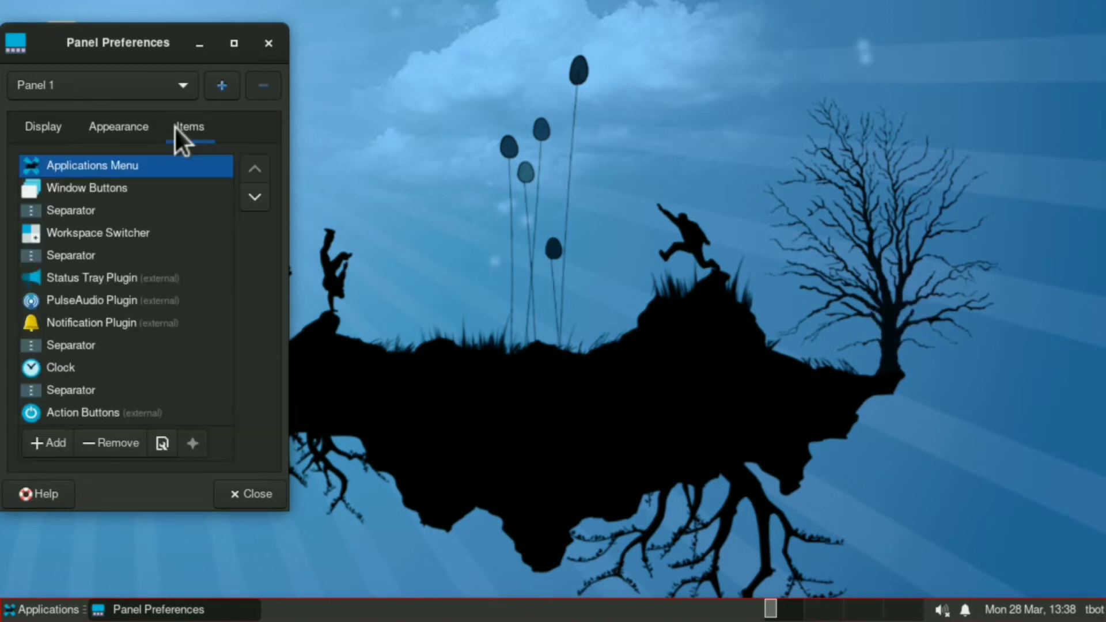
{"action": "double_click", "coordinate": [143, 169]}
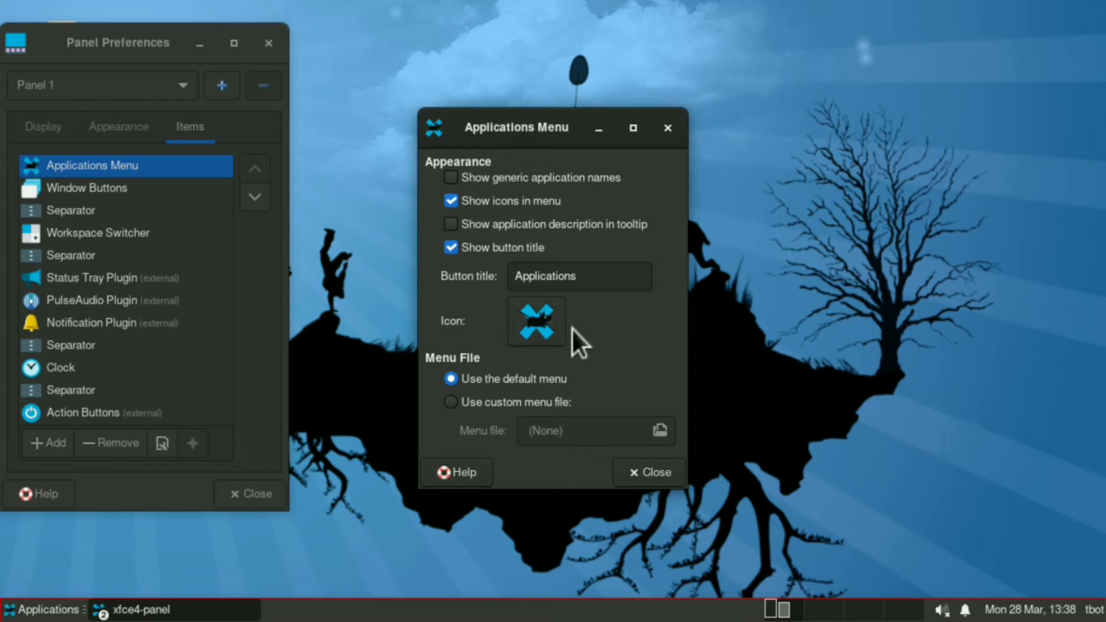
{"action": "left_click", "coordinate": [639, 465]}
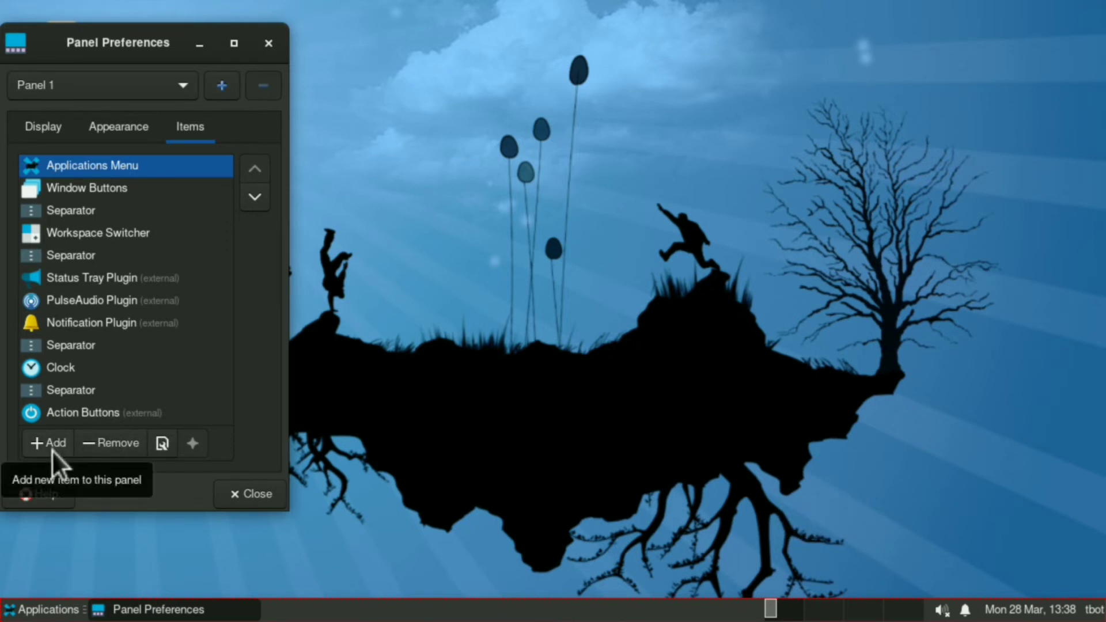
{"action": "left_click", "coordinate": [101, 443]}
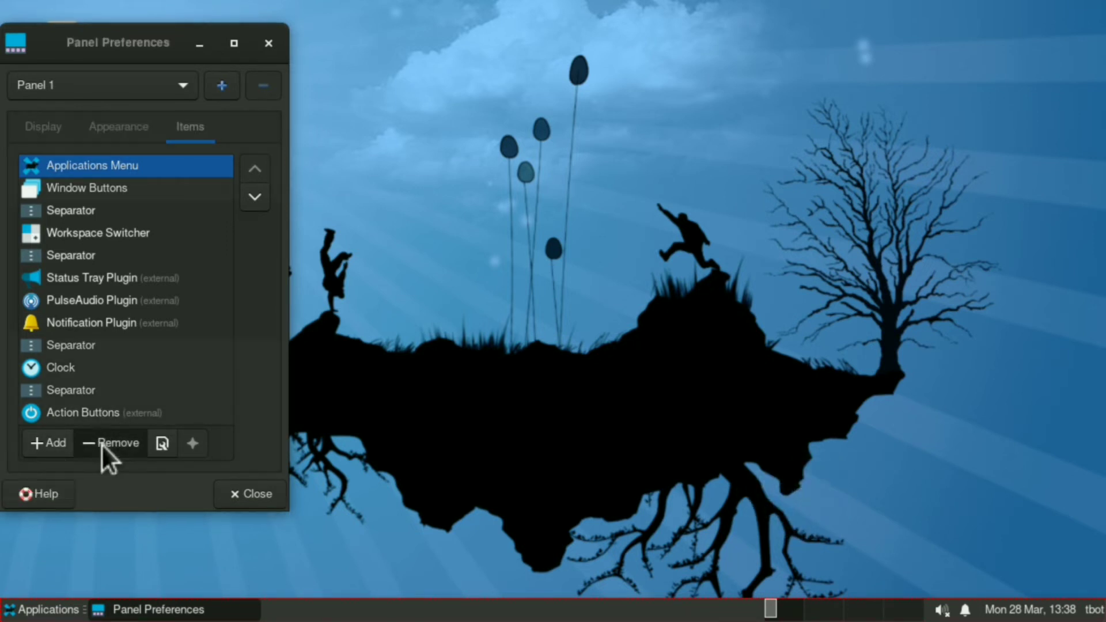
{"action": "left_click", "coordinate": [324, 316]}
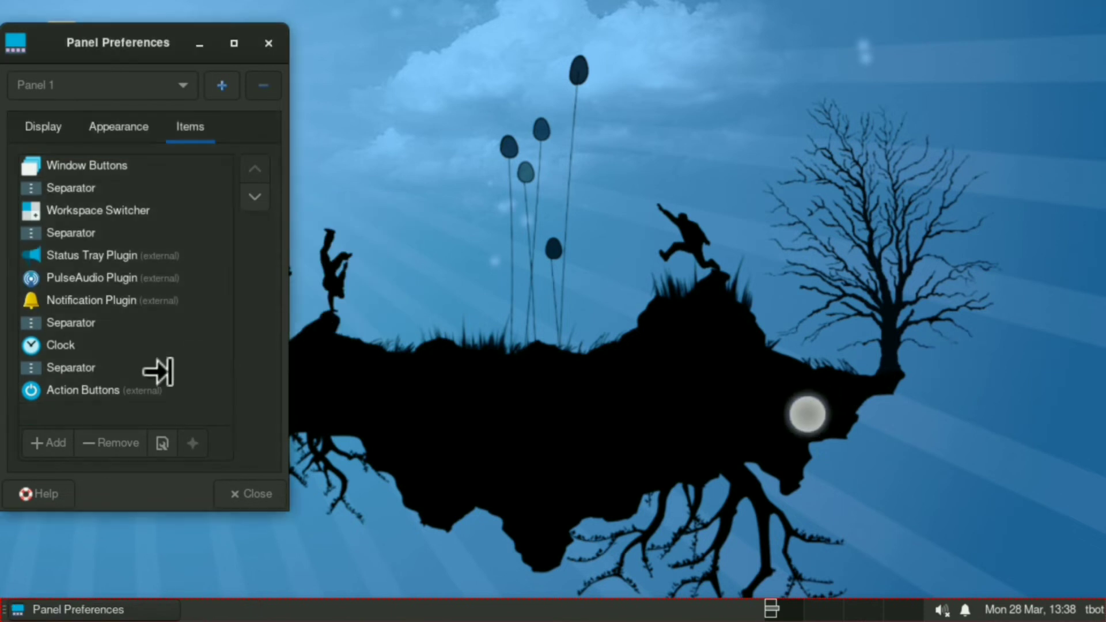
Search the available panel items for "whi" and add the Whisker Menu to Panel 1.
{"action": "left_click", "coordinate": [46, 450]}
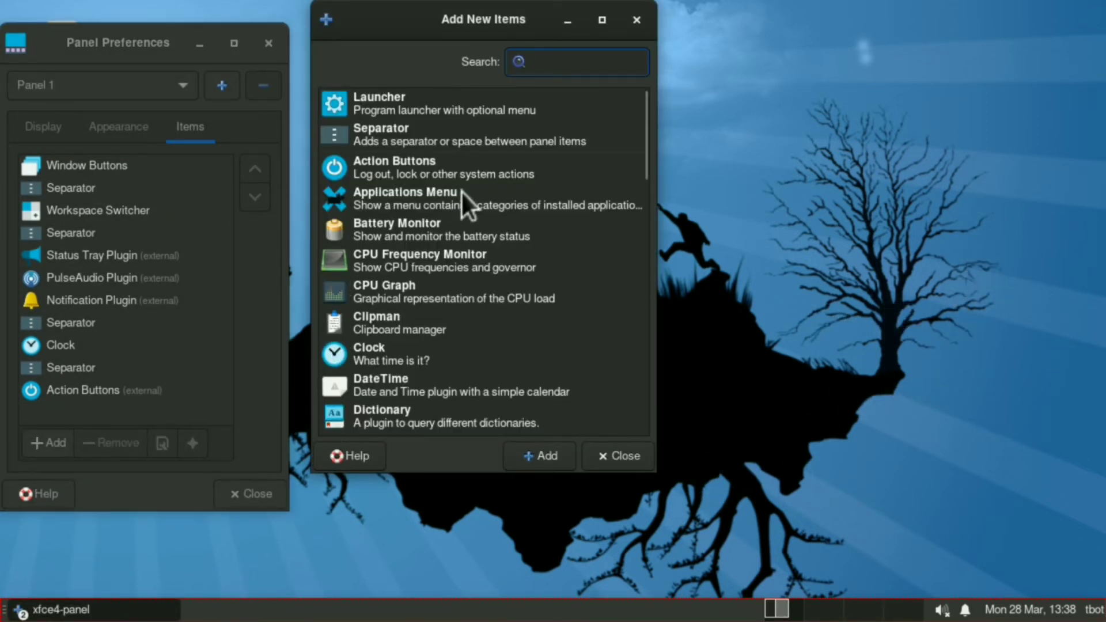
{"action": "type", "text": "whi"}
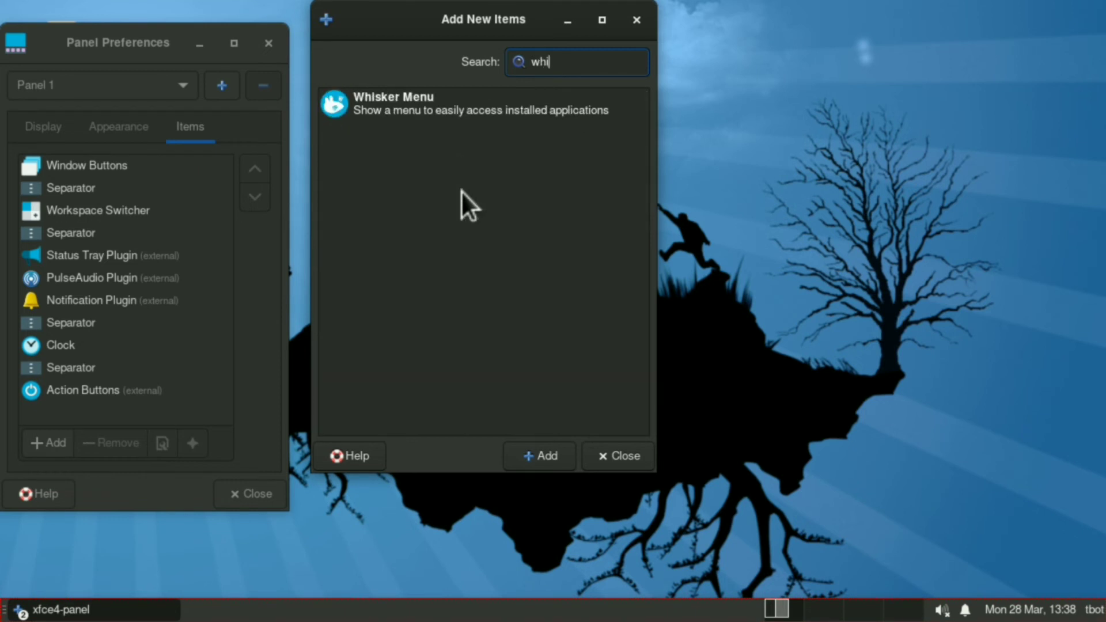
{"action": "left_click", "coordinate": [459, 109]}
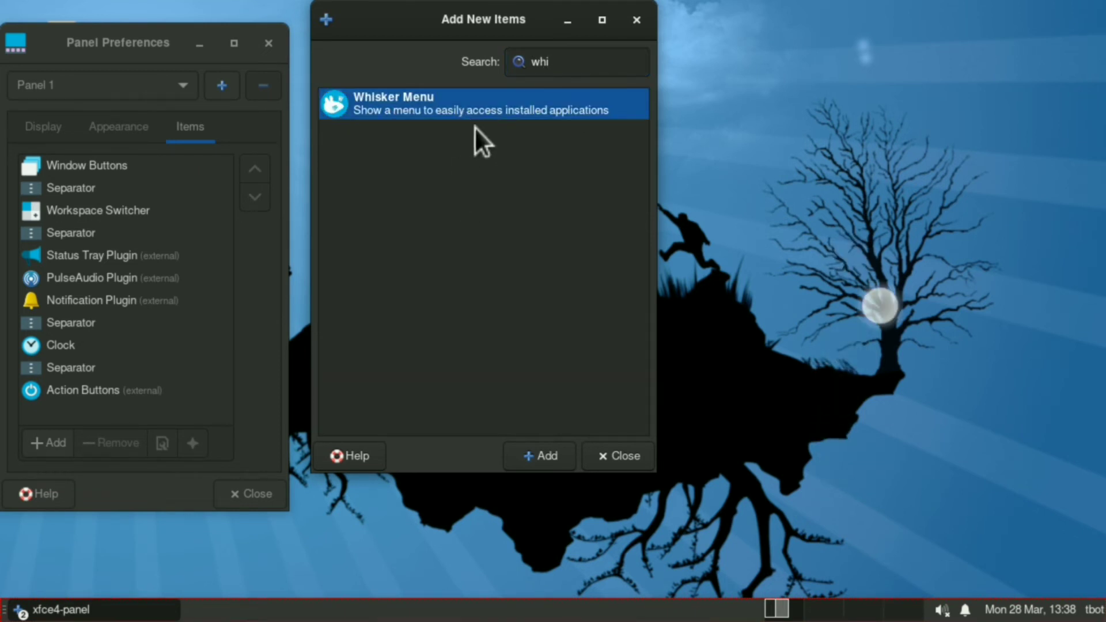
{"action": "left_click", "coordinate": [524, 468]}
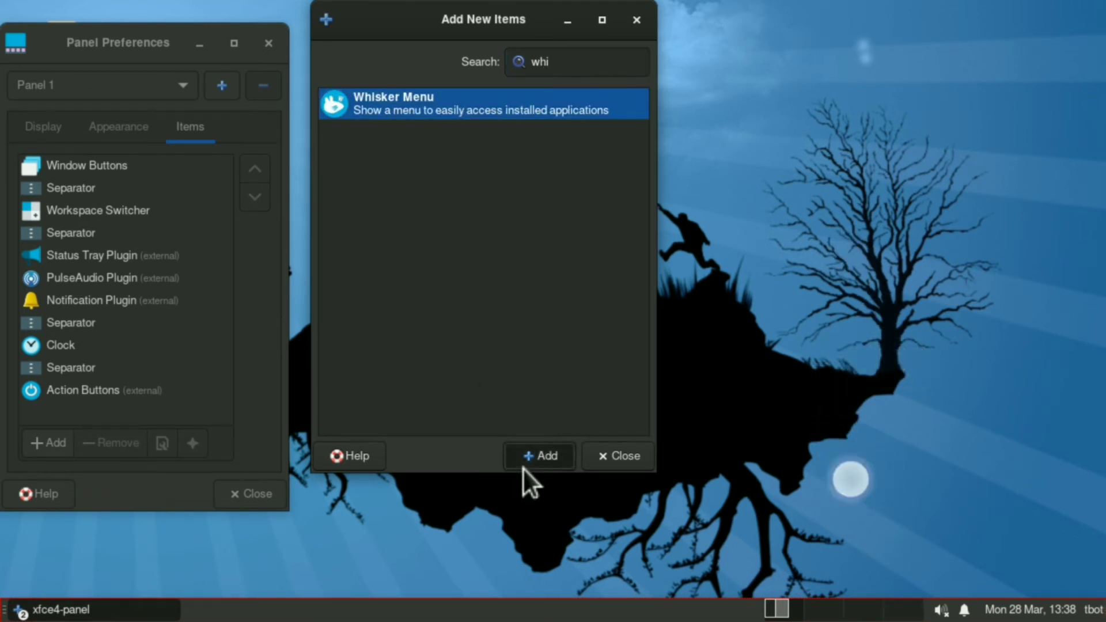
{"action": "left_click", "coordinate": [606, 455]}
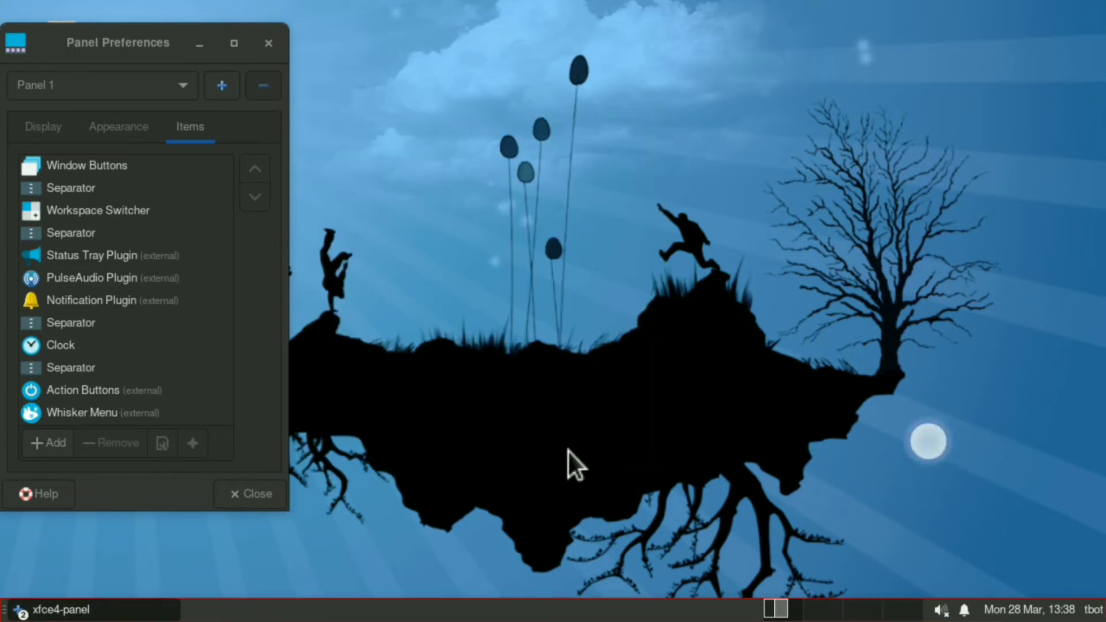
Move the Whisker Menu to the first position in Panel 1's item order, ahead of Window Buttons.
{"action": "left_click", "coordinate": [182, 415]}
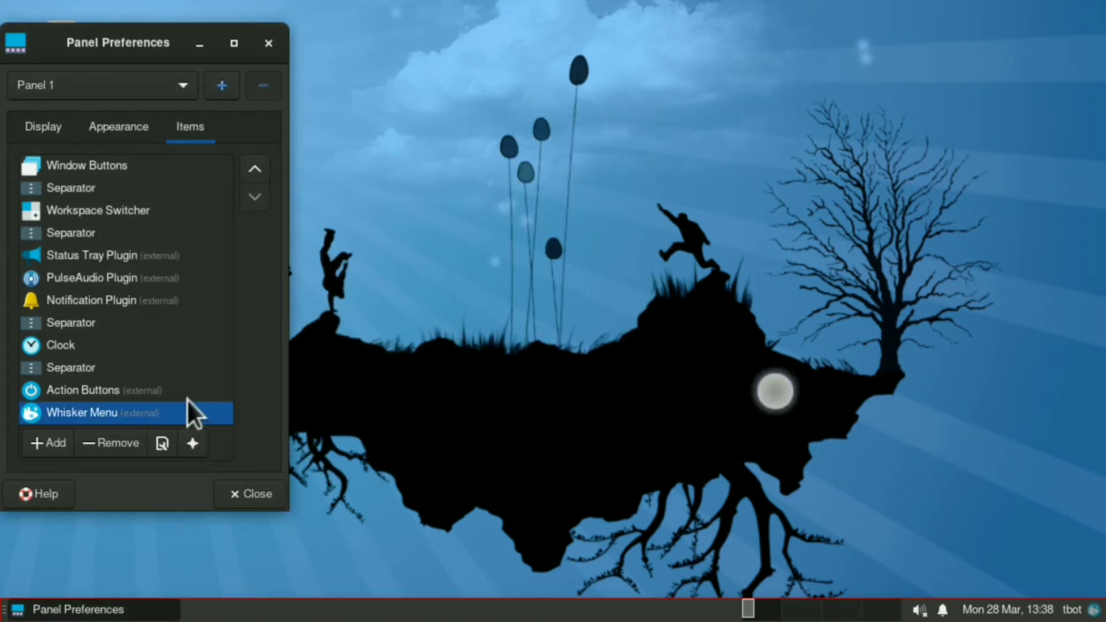
{"action": "left_click", "coordinate": [254, 169]}
{"action": "left_click", "coordinate": [255, 169]}
{"action": "left_click", "coordinate": [254, 170]}
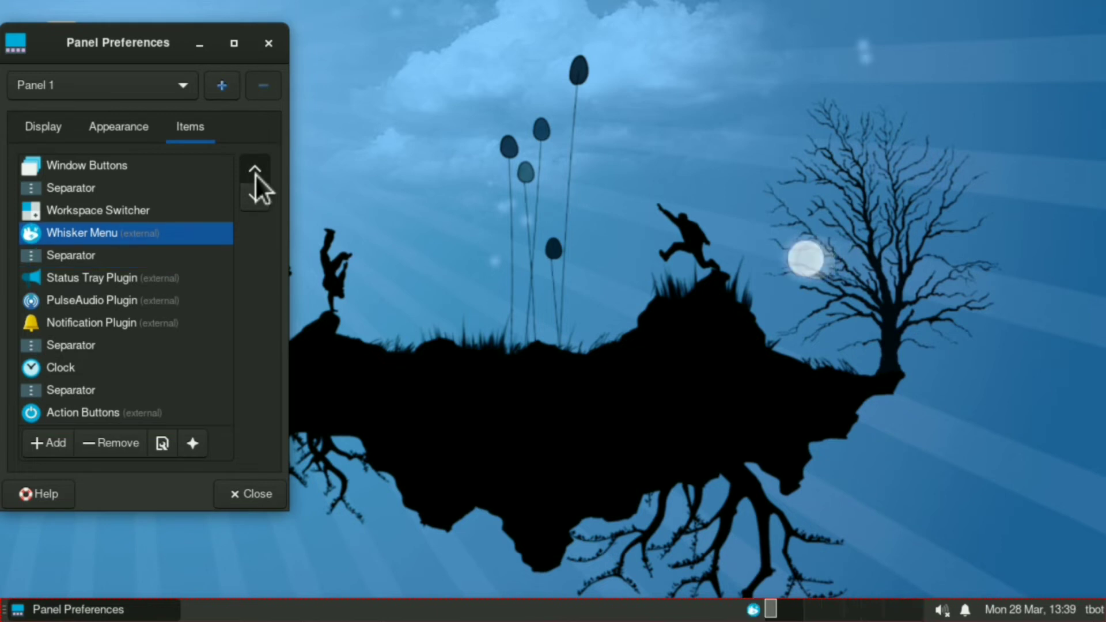
{"action": "left_click", "coordinate": [254, 170]}
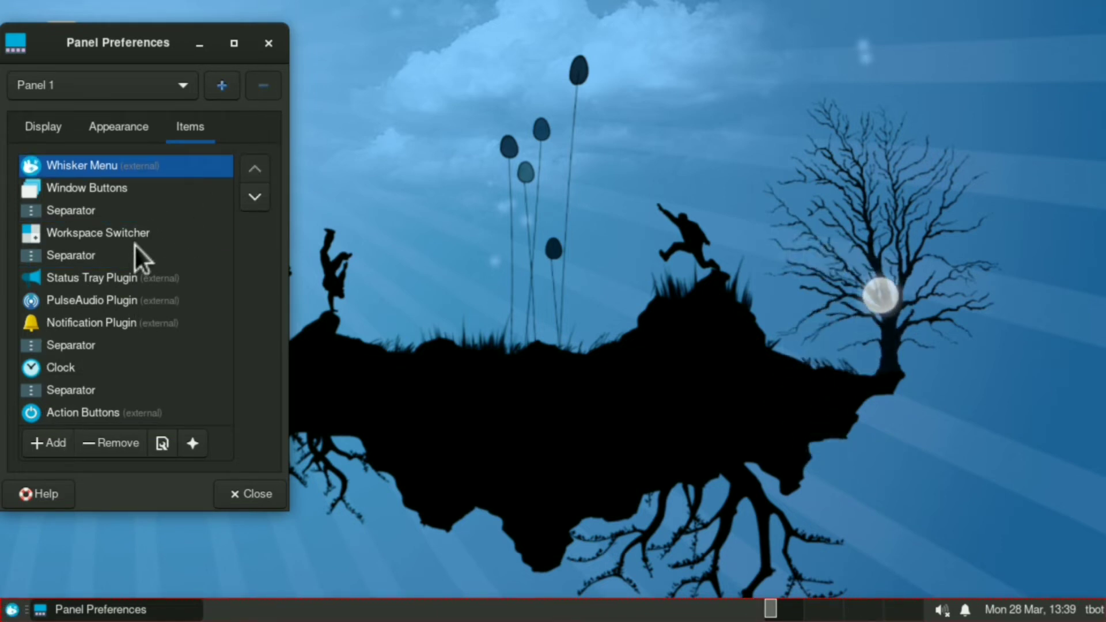
Turn off Show handle in the Window Buttons properties of Panel 1 and close the properties.
{"action": "left_click", "coordinate": [148, 196]}
{"action": "double_click", "coordinate": [147, 195]}
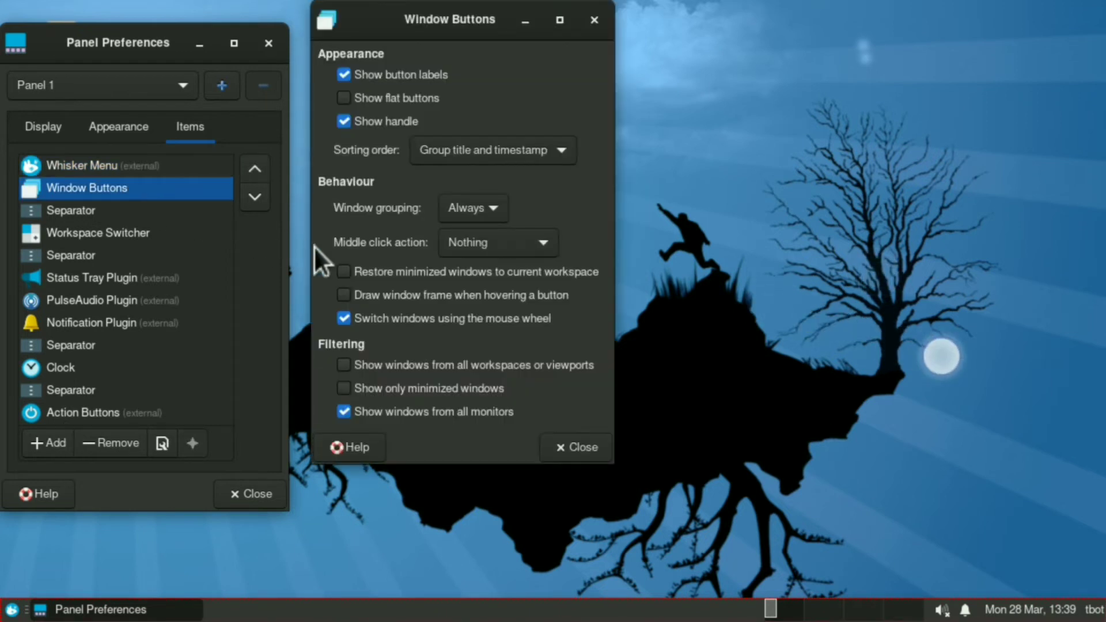
{"action": "left_click", "coordinate": [395, 117]}
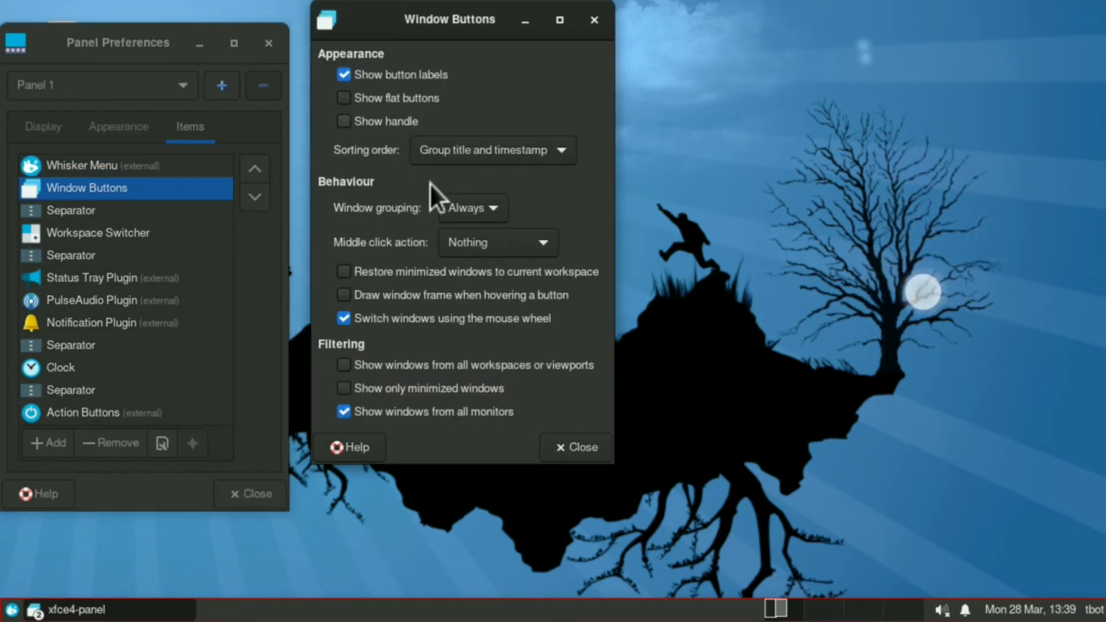
{"action": "left_click", "coordinate": [562, 441]}
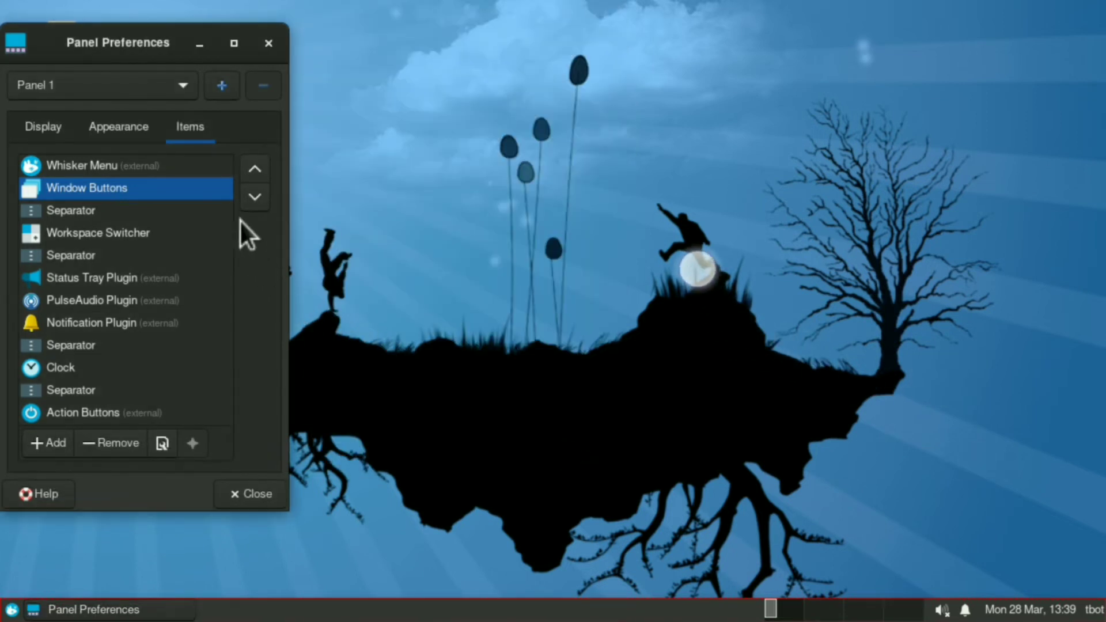
Set the Whisker Menu's panel button icon to the image file icon.png from the tbot folder in Home, and close its properties.
{"action": "left_click", "coordinate": [208, 170]}
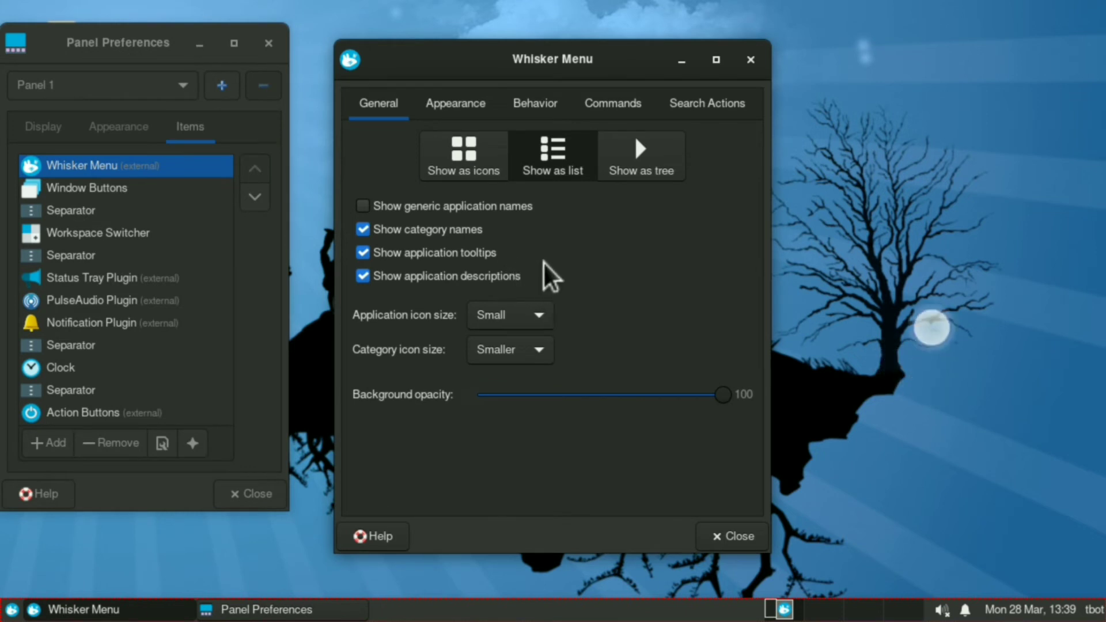
{"action": "left_click", "coordinate": [460, 108]}
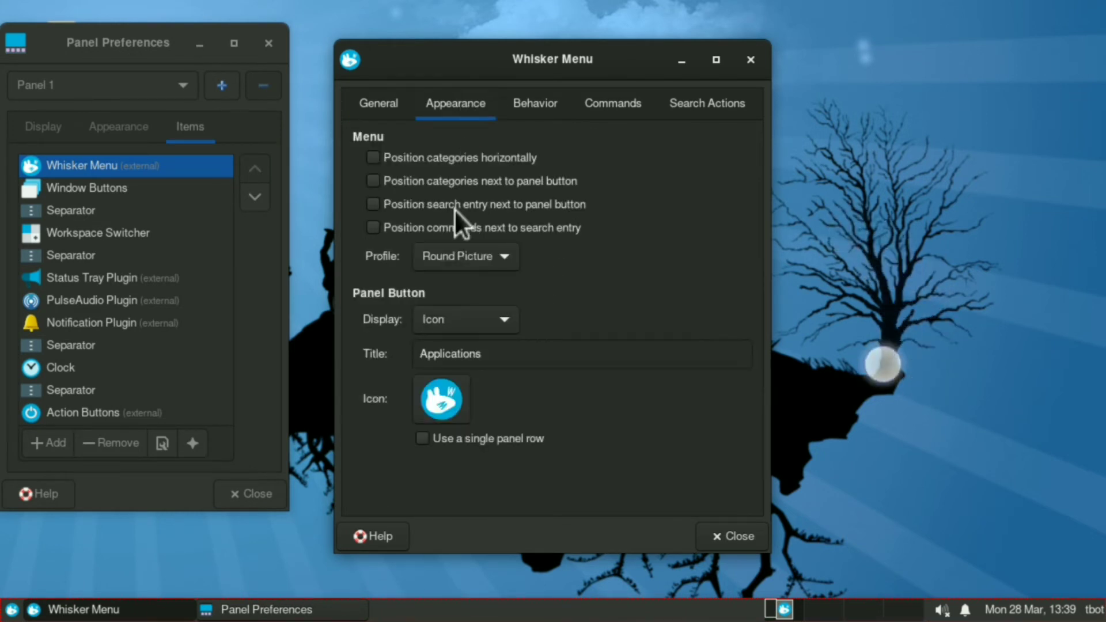
{"action": "left_click", "coordinate": [447, 403]}
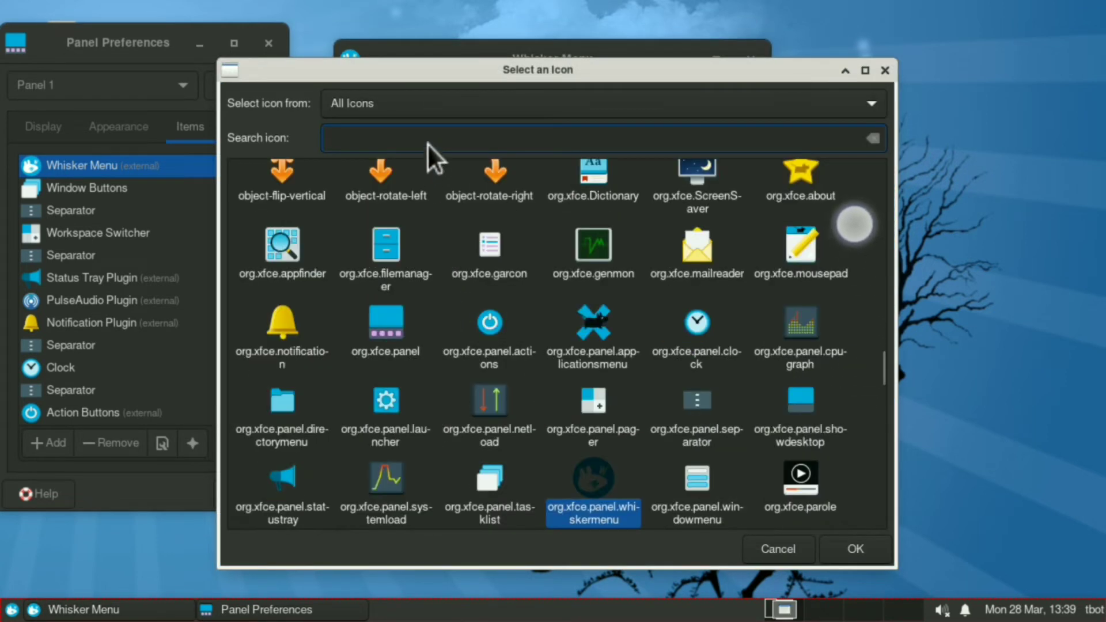
{"action": "left_click", "coordinate": [434, 106]}
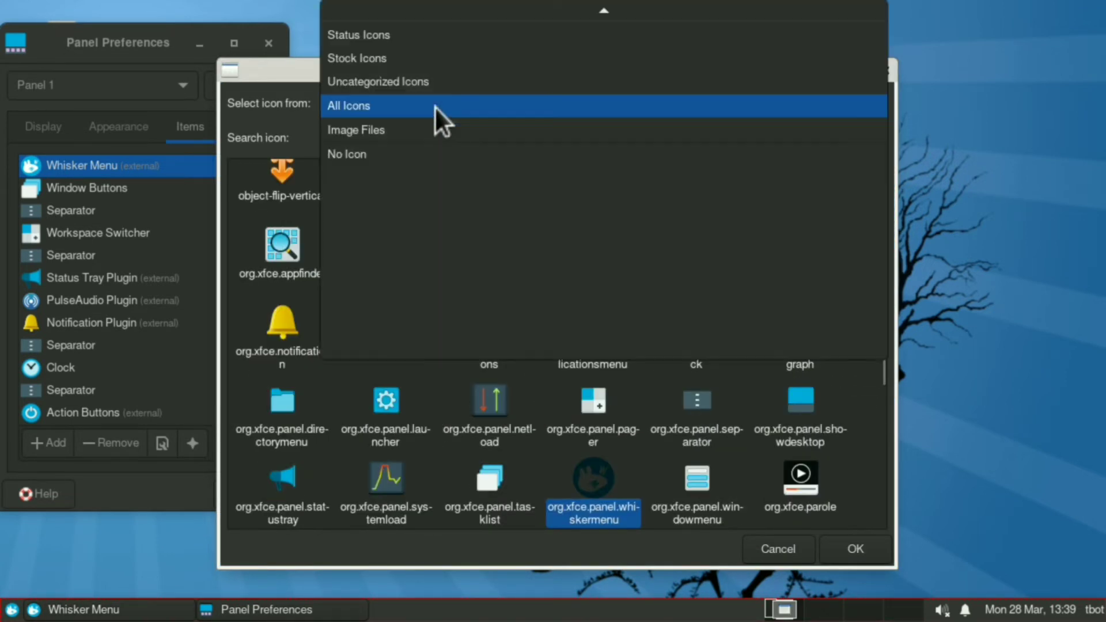
{"action": "left_click", "coordinate": [417, 132]}
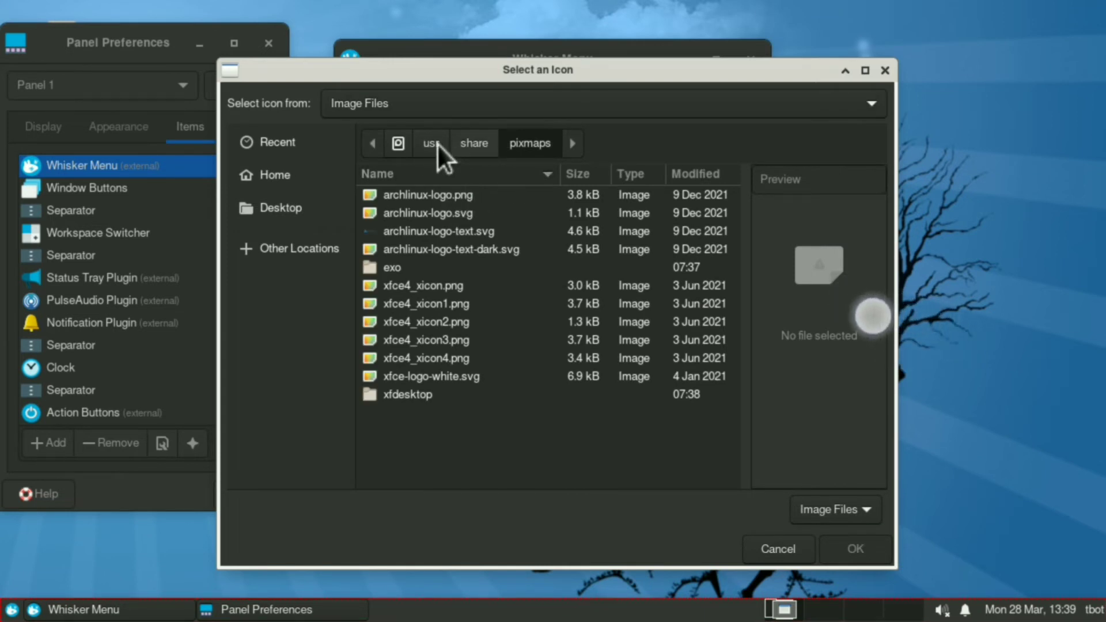
{"action": "left_click", "coordinate": [286, 175]}
{"action": "double_click", "coordinate": [388, 215]}
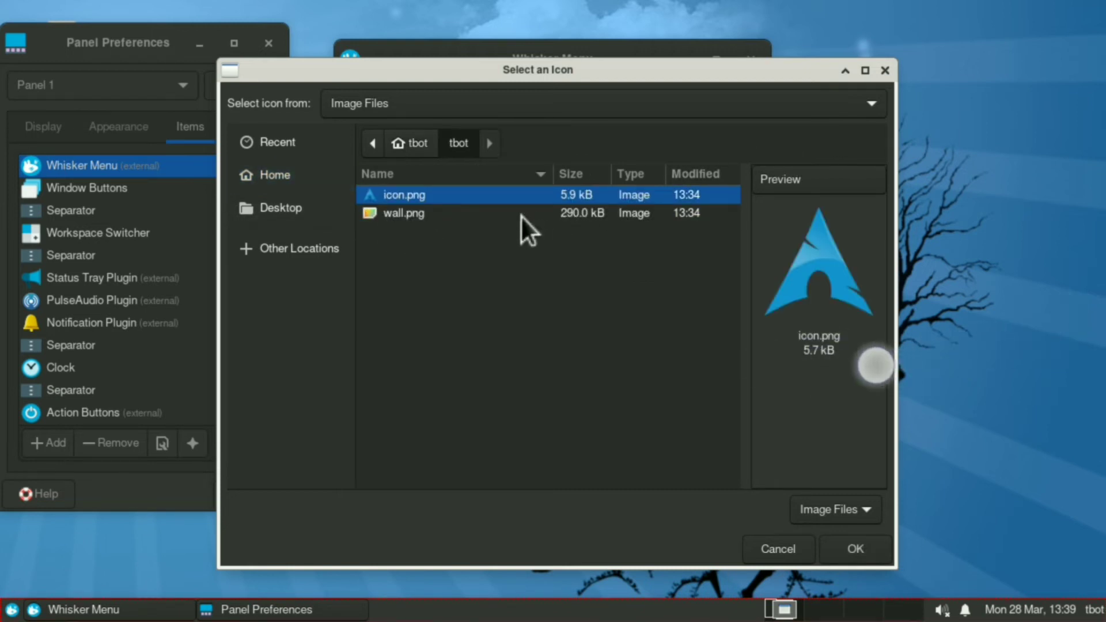
{"action": "left_click", "coordinate": [856, 550]}
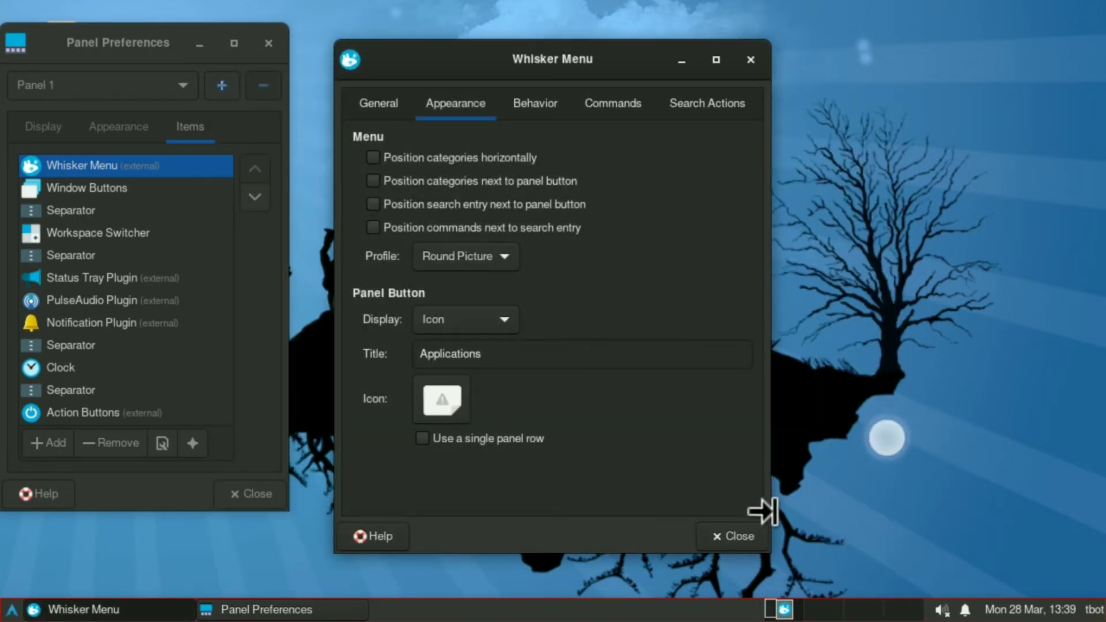
{"action": "left_click", "coordinate": [743, 537]}
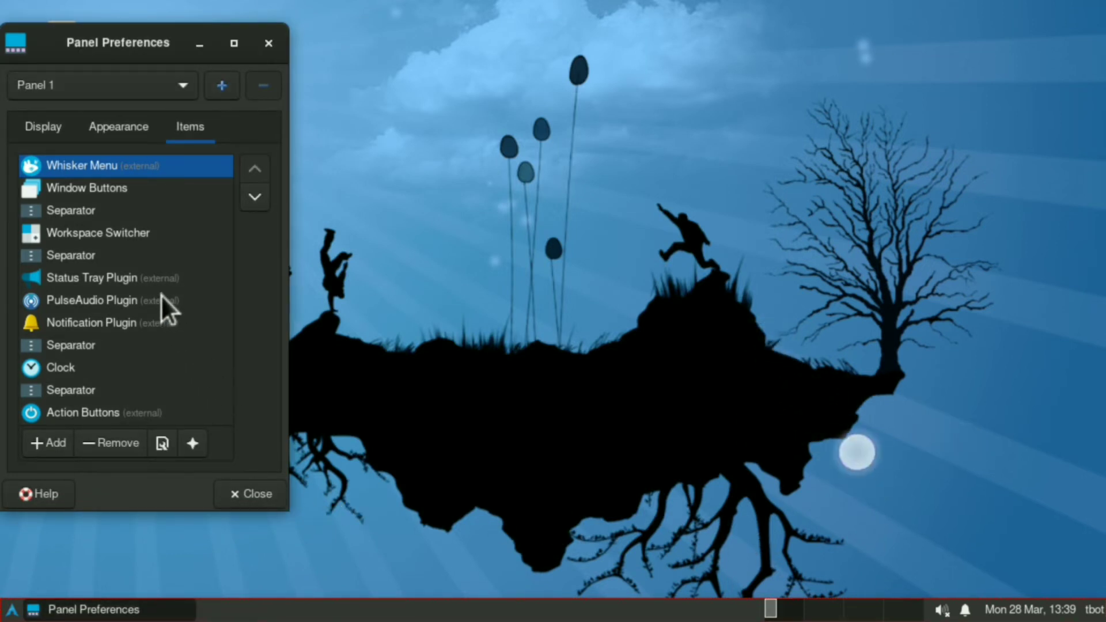
Add a new Separator item to Panel 1 and close the list of available items.
{"action": "left_click", "coordinate": [51, 444]}
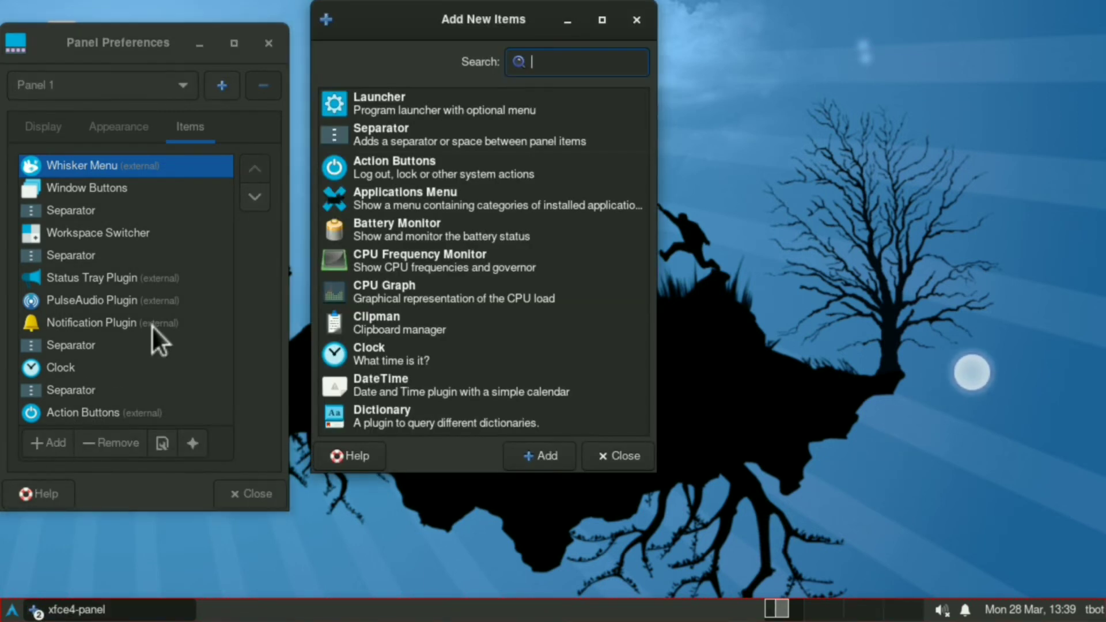
{"action": "left_click", "coordinate": [391, 141]}
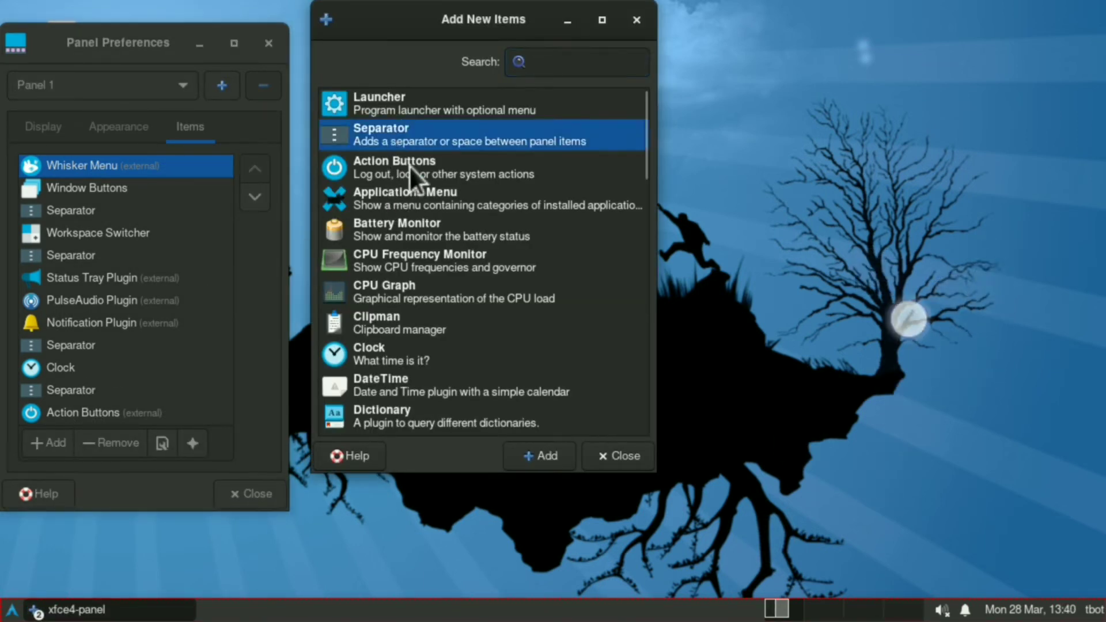
{"action": "left_click", "coordinate": [544, 448]}
{"action": "left_click", "coordinate": [617, 468]}
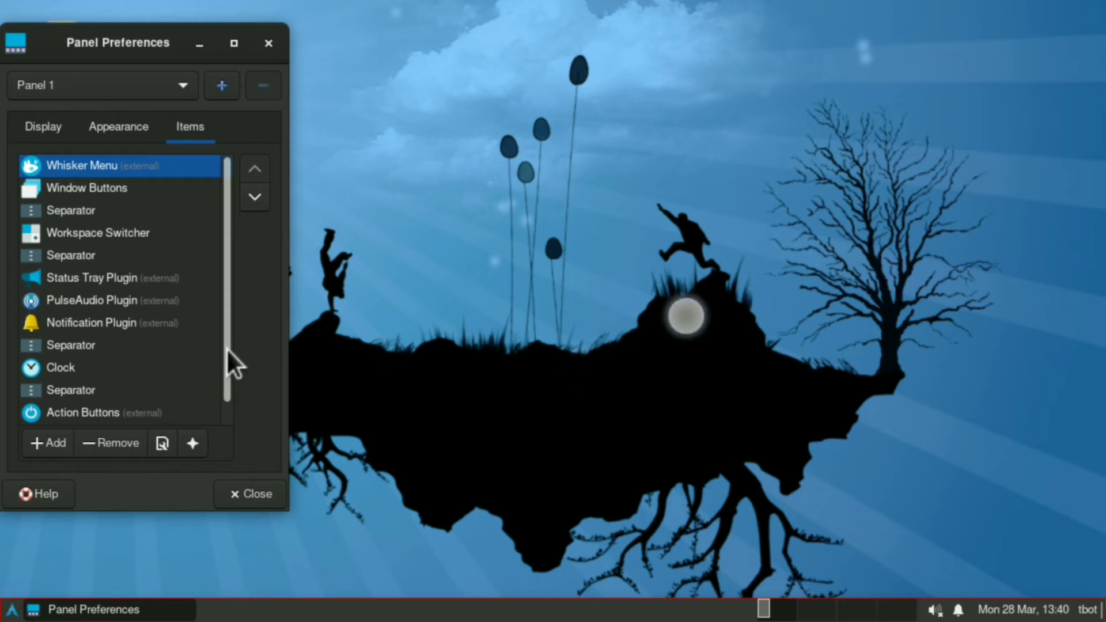
Move the newly added Separator up Panel 1's item order to sit between Whisker Menu and Window Buttons.
{"action": "scroll", "coordinate": [226, 348], "scroll_direction": "down", "scroll_amount": 1}
{"action": "left_click", "coordinate": [111, 410]}
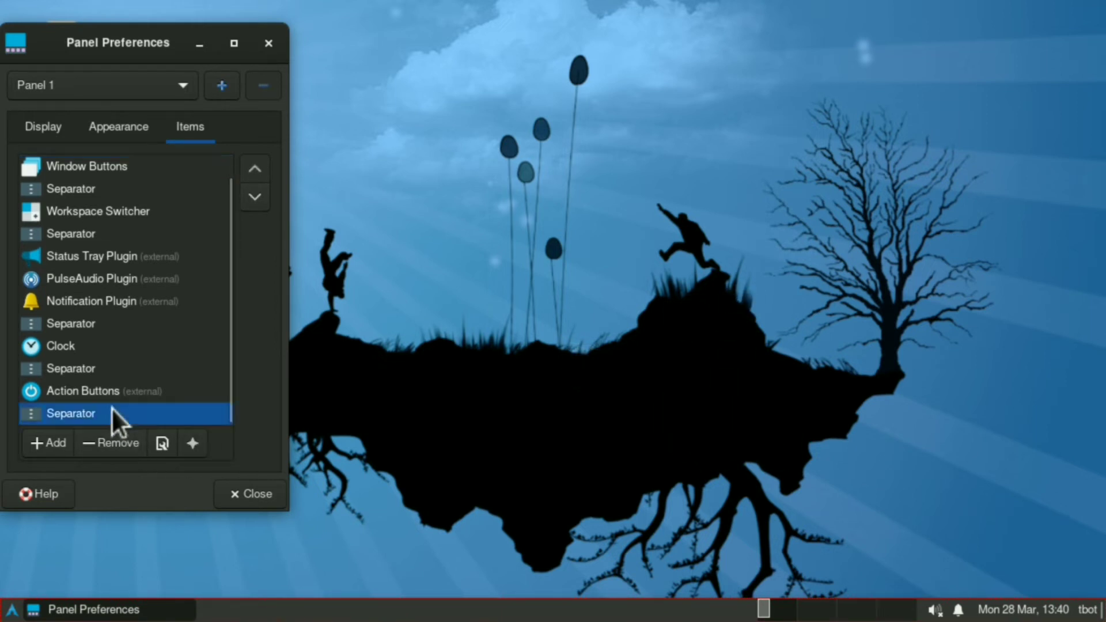
{"action": "left_click", "coordinate": [257, 181]}
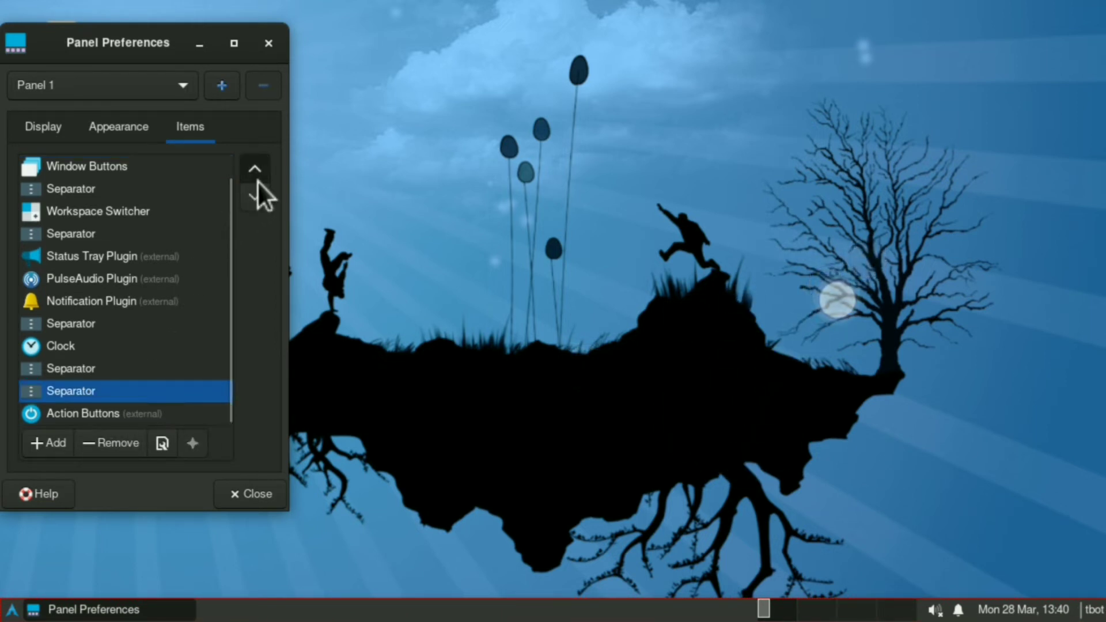
{"action": "left_click", "coordinate": [257, 181]}
{"action": "left_click", "coordinate": [257, 181]}
{"action": "left_click", "coordinate": [257, 181]}
{"action": "left_click", "coordinate": [257, 181]}
{"action": "left_click", "coordinate": [257, 180]}
{"action": "left_click", "coordinate": [257, 181]}
{"action": "left_click", "coordinate": [256, 181]}
{"action": "left_click", "coordinate": [257, 181]}
{"action": "left_click", "coordinate": [257, 180]}
{"action": "left_click", "coordinate": [257, 181]}
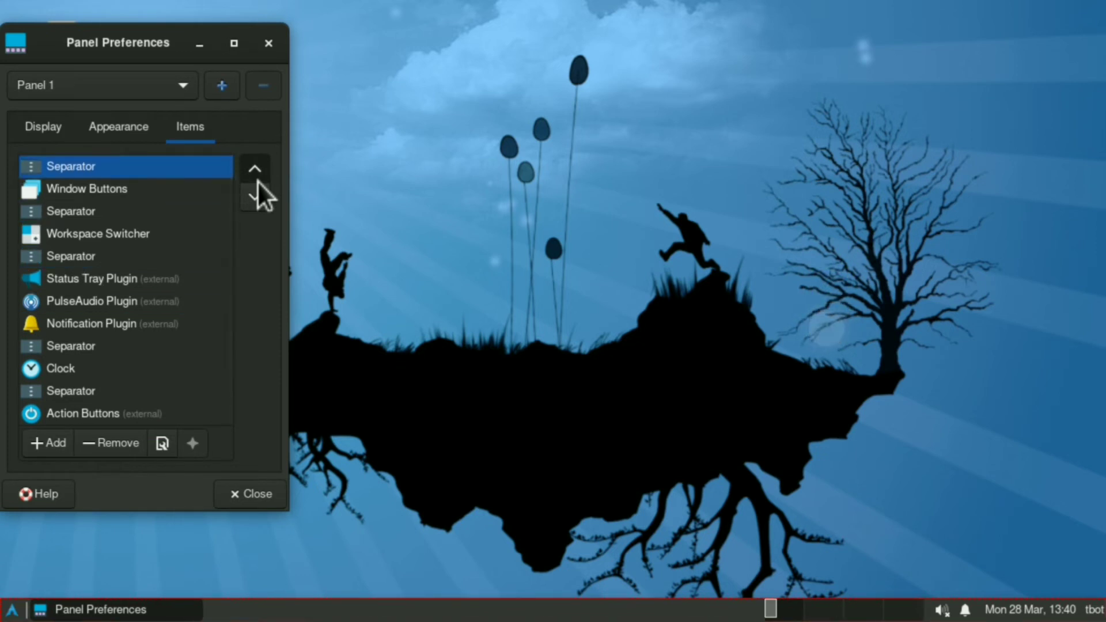
{"action": "left_click", "coordinate": [257, 181]}
{"action": "left_click", "coordinate": [258, 194]}
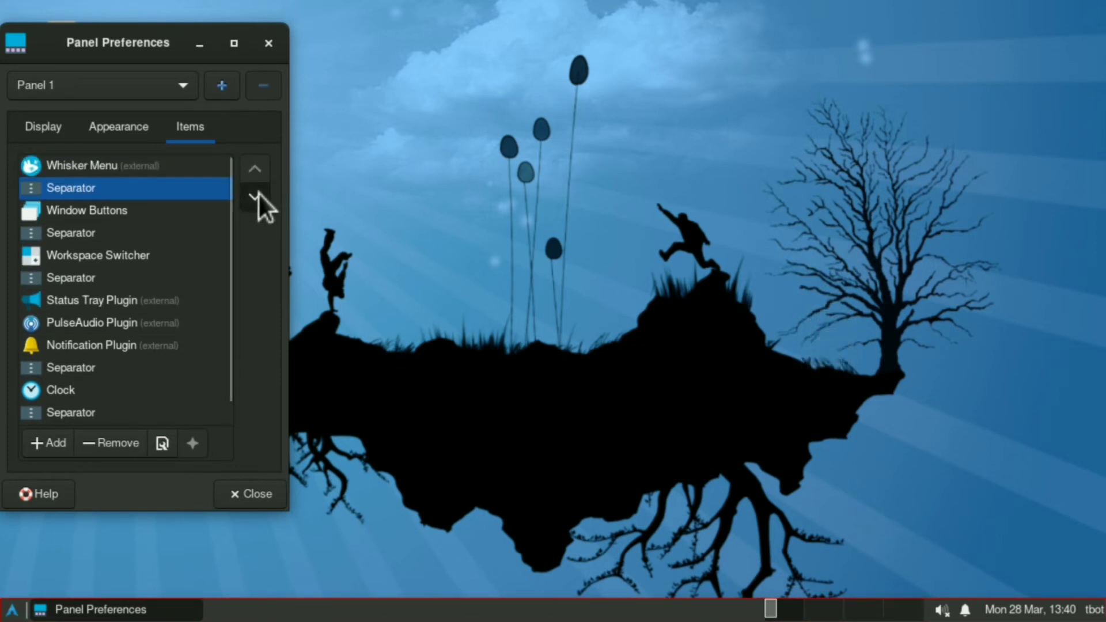
Set the style of the Separator after Whisker Menu to Transparent and close its properties.
{"action": "double_click", "coordinate": [123, 193]}
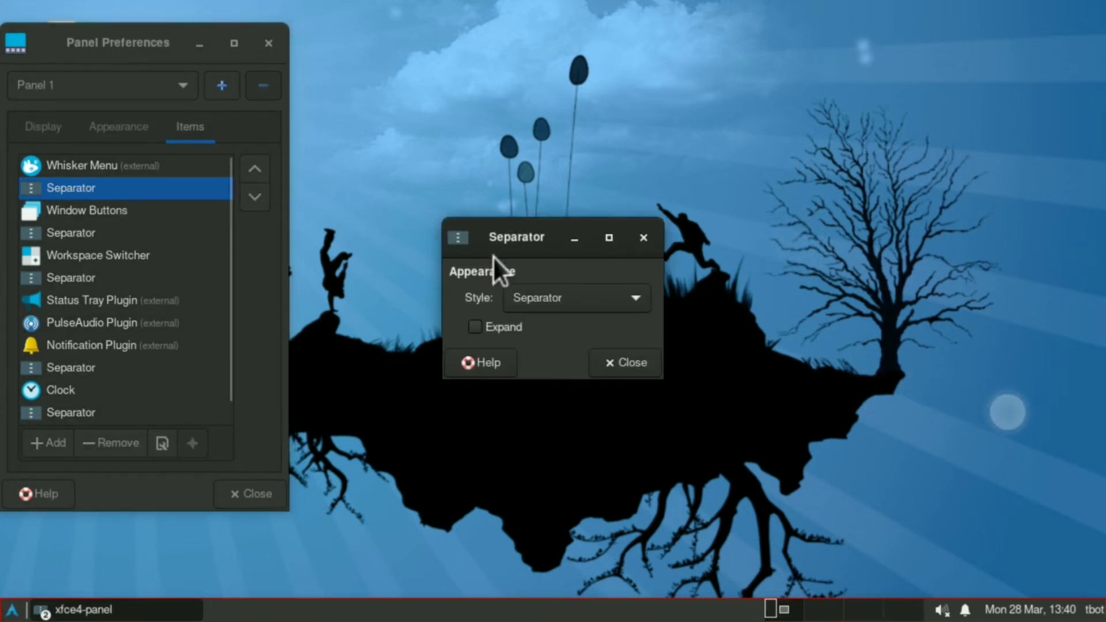
{"action": "left_click", "coordinate": [529, 288]}
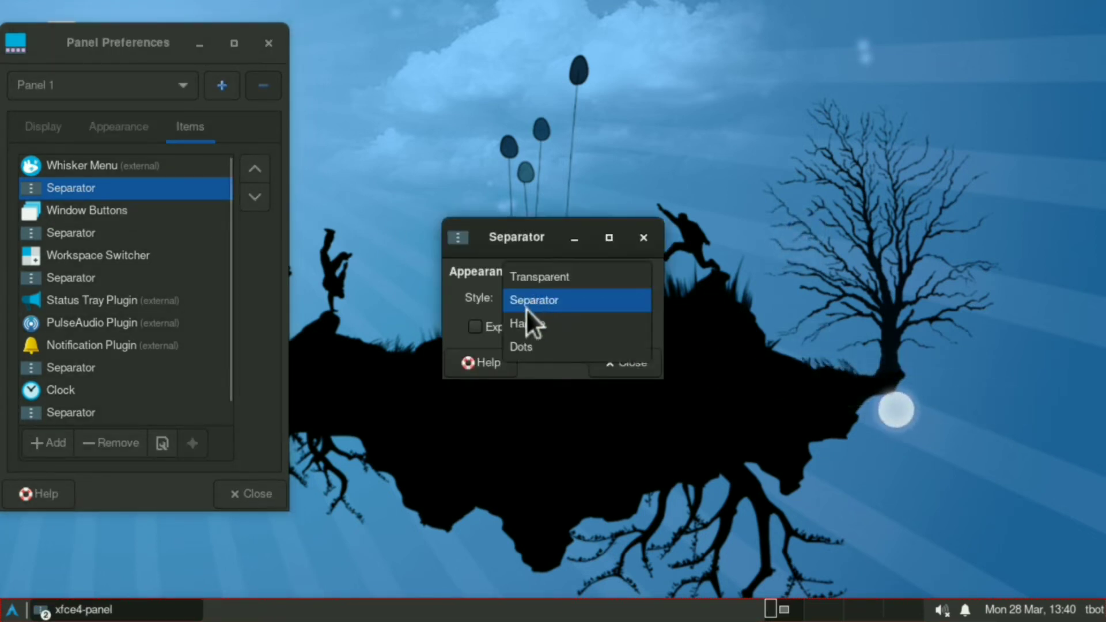
{"action": "left_click", "coordinate": [538, 277]}
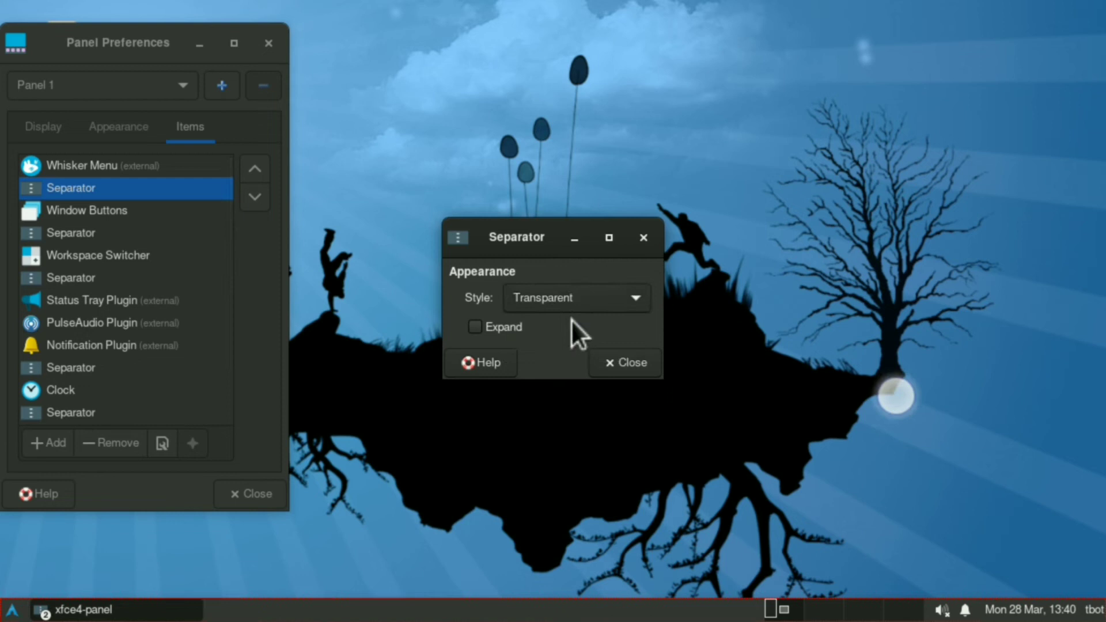
{"action": "left_click", "coordinate": [613, 360]}
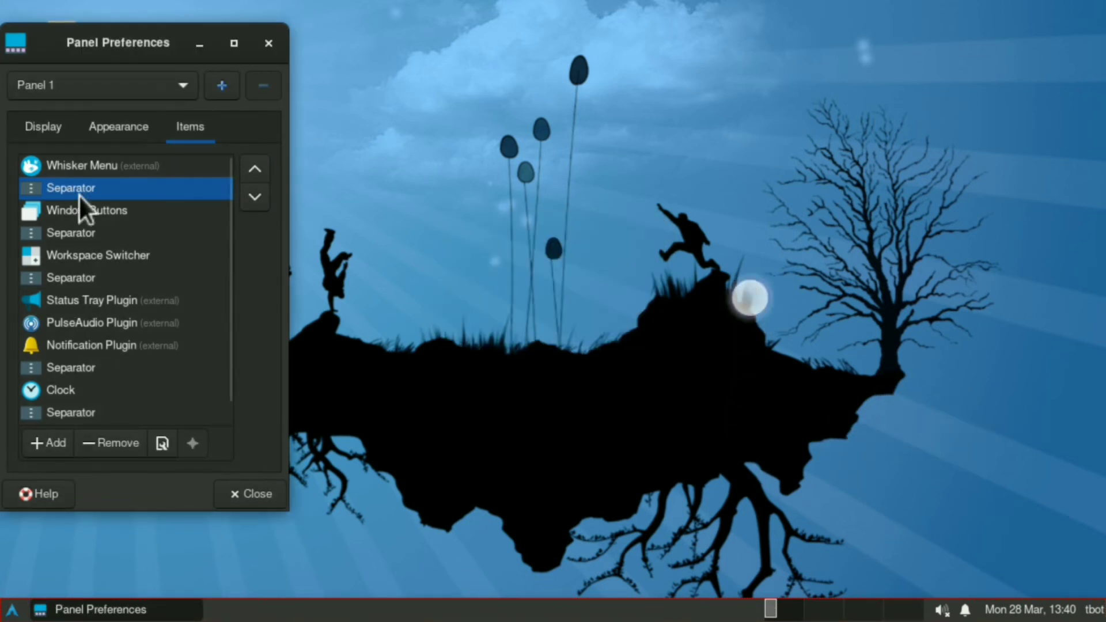
Move Panel Preferences towards the middle of the desktop, search the available panel items for "ter", and clear the search to browse the full list.
{"action": "left_click_drag", "start_coordinate": [91, 45], "coordinate": [391, 66]}
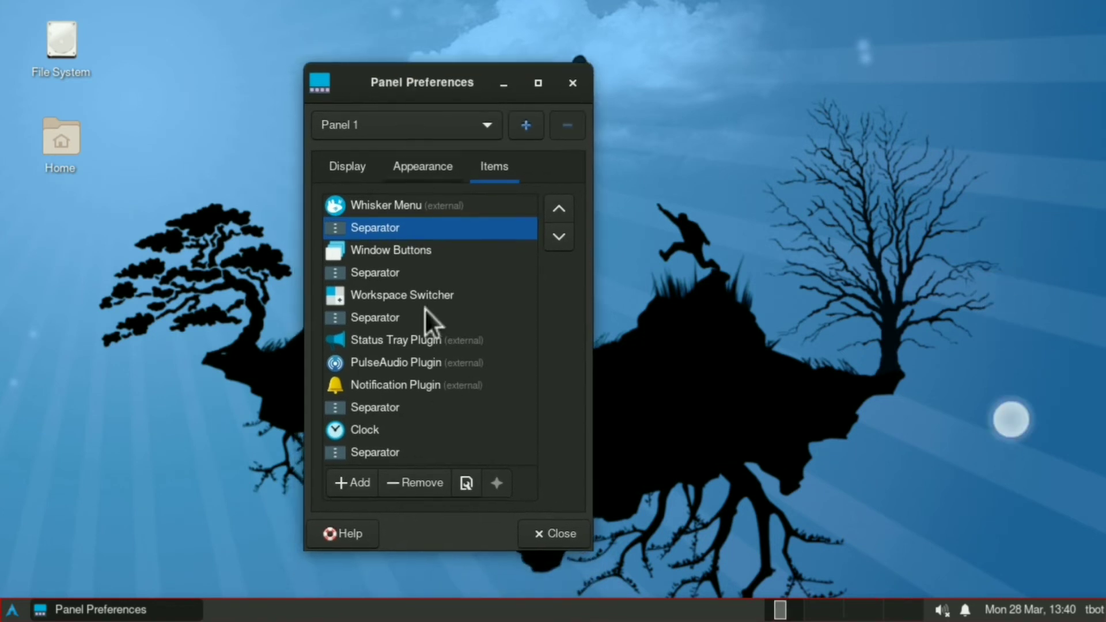
{"action": "left_click", "coordinate": [368, 476]}
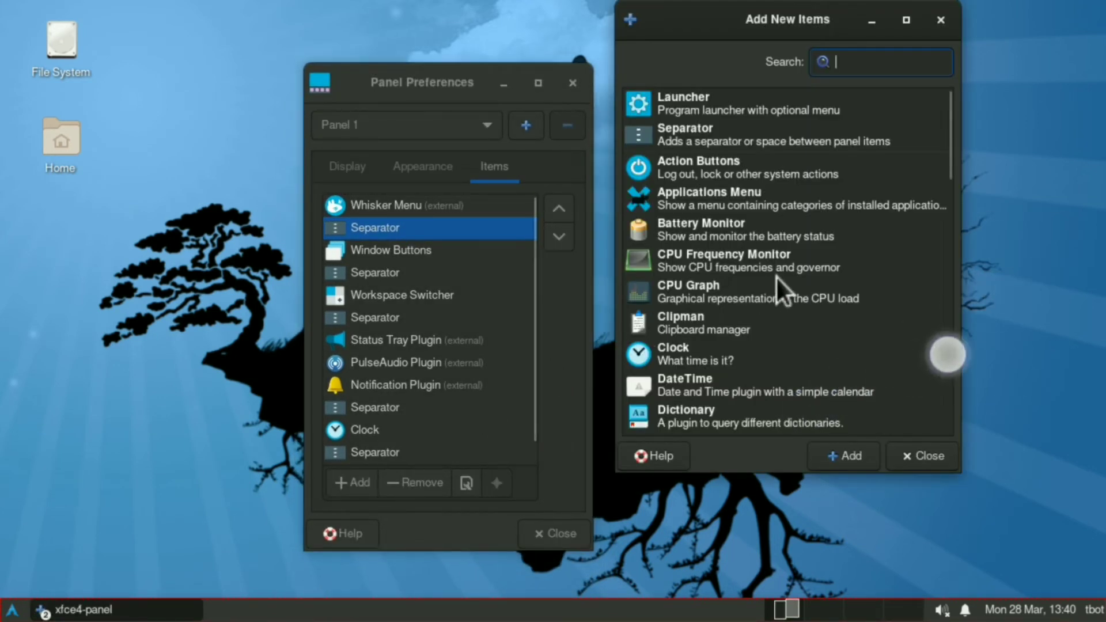
{"action": "type", "text": "ter"}
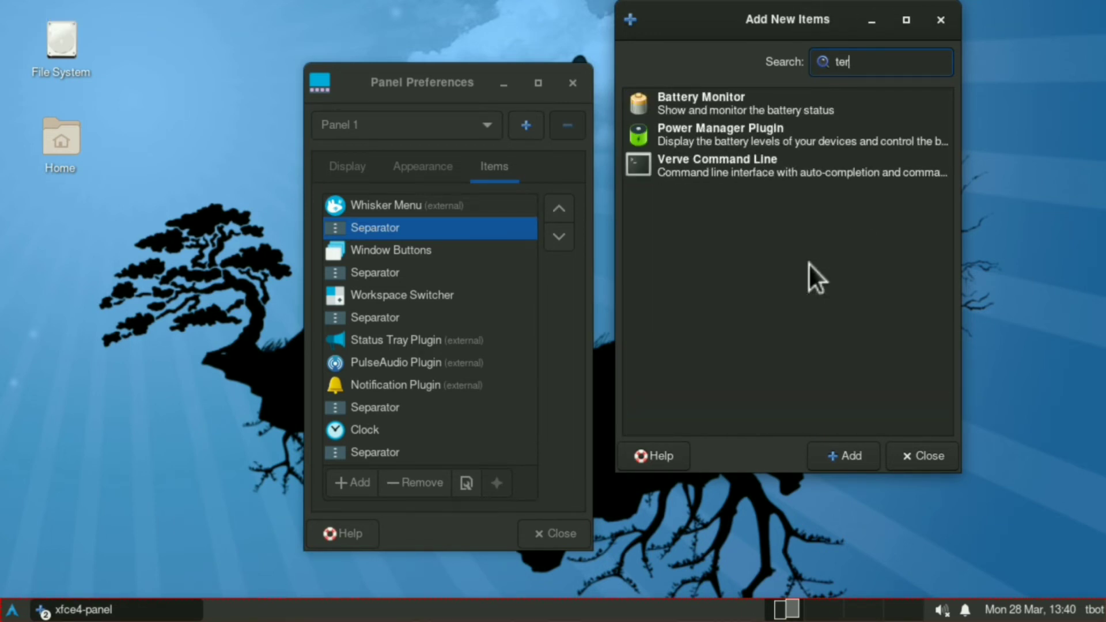
{"action": "key", "text": "BackSpace"}
{"action": "key", "text": "BackSpace"}
{"action": "key", "text": "BackSpace"}
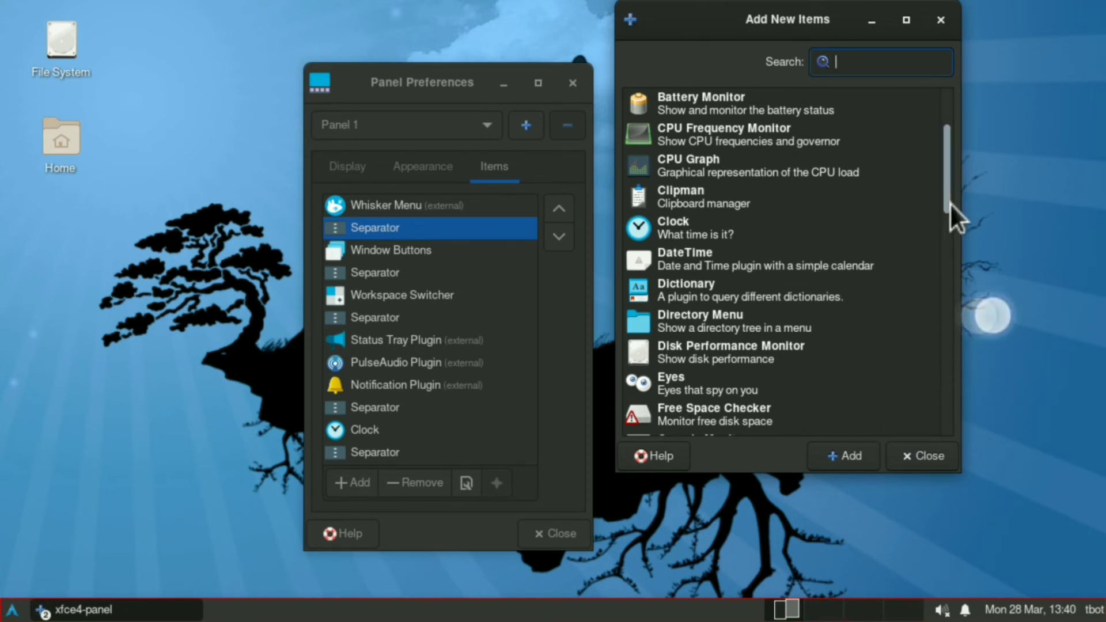
{"action": "left_click_drag", "start_coordinate": [949, 202], "coordinate": [942, 171]}
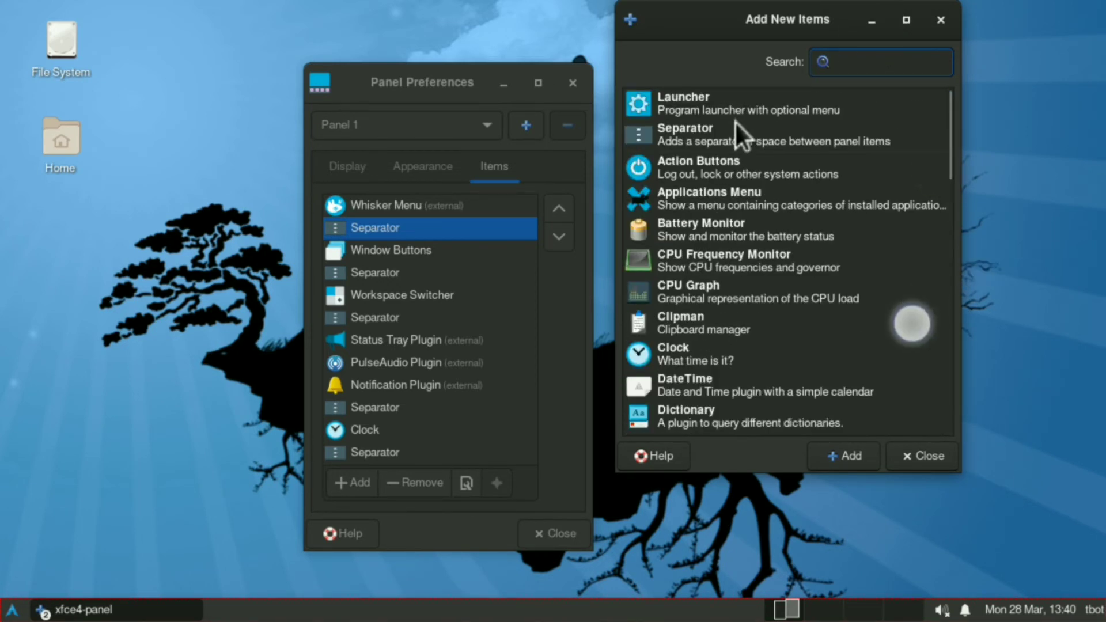
Add three Launcher items to Panel 1 and close the list of available items.
{"action": "left_click", "coordinate": [721, 105]}
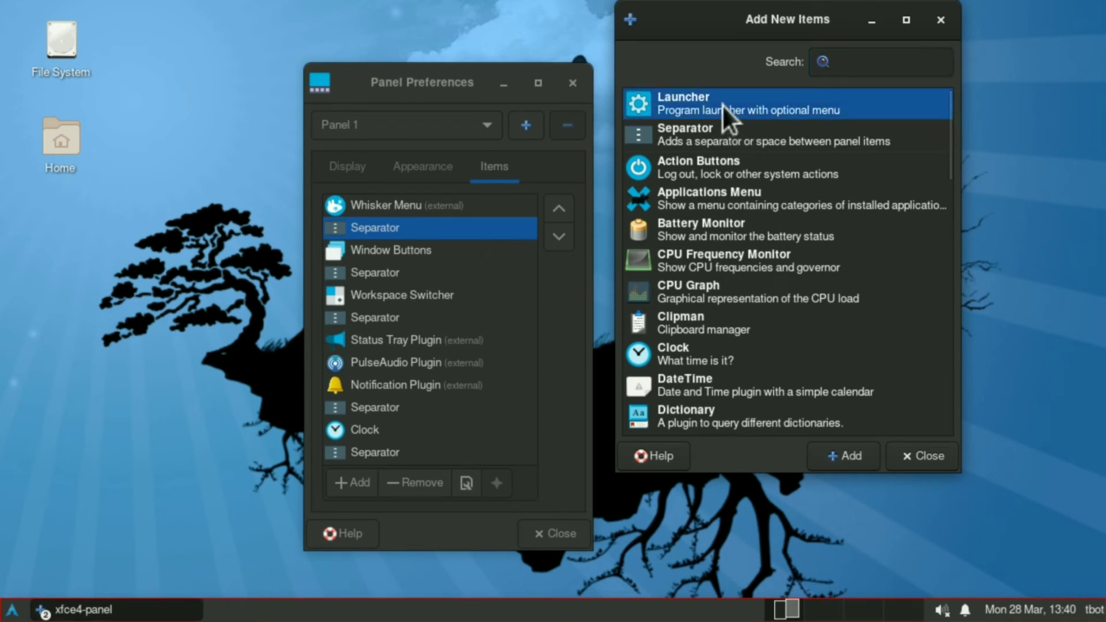
{"action": "left_click", "coordinate": [820, 446]}
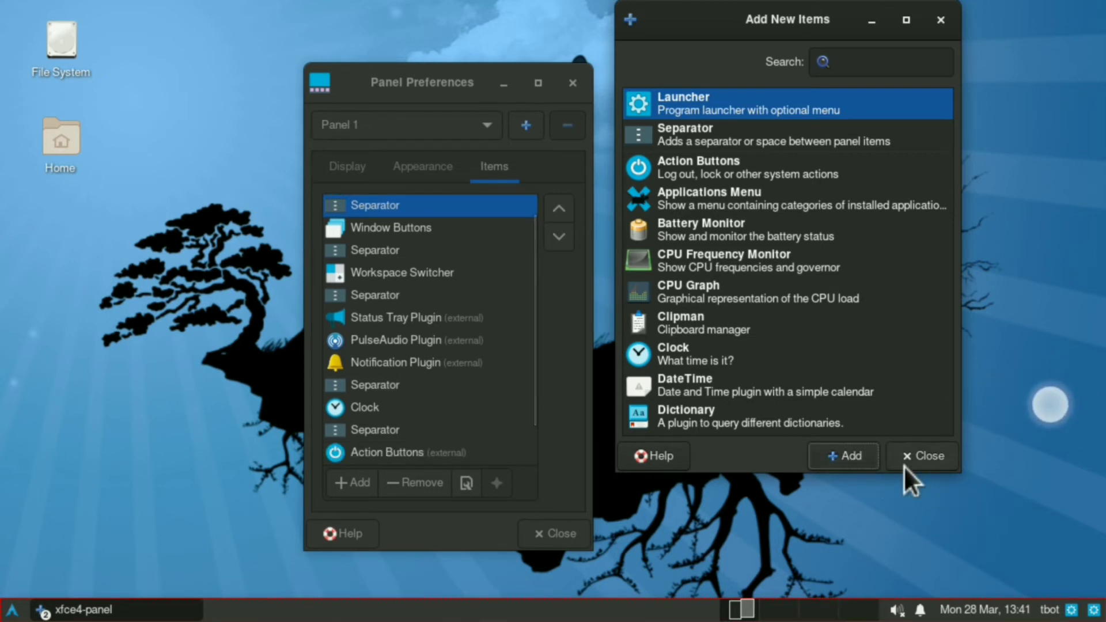
{"action": "left_click", "coordinate": [857, 454]}
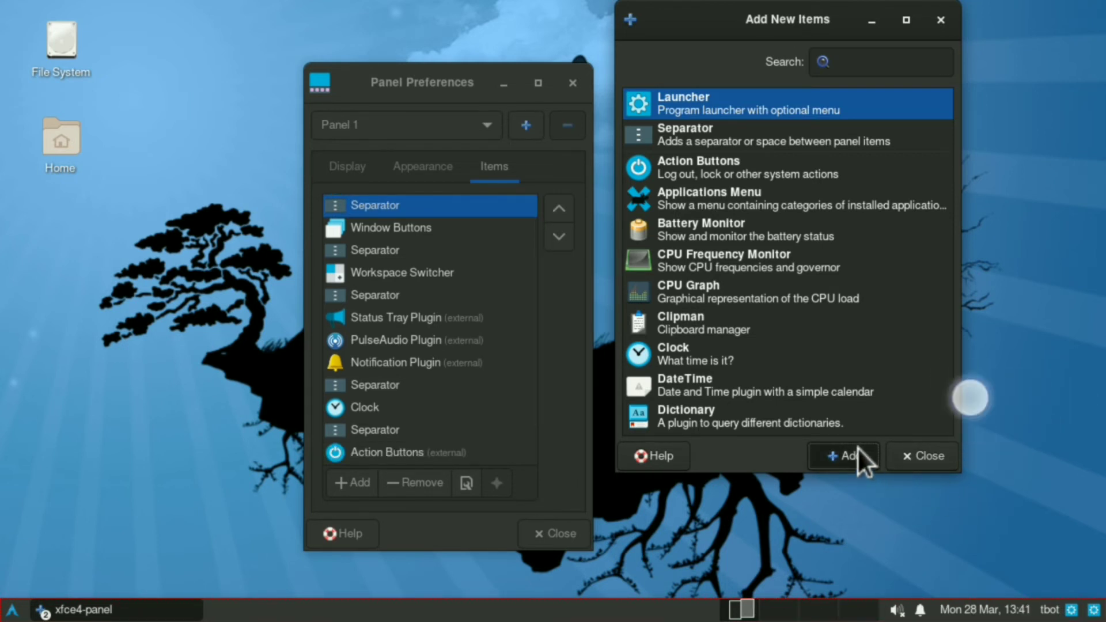
{"action": "left_click", "coordinate": [907, 457]}
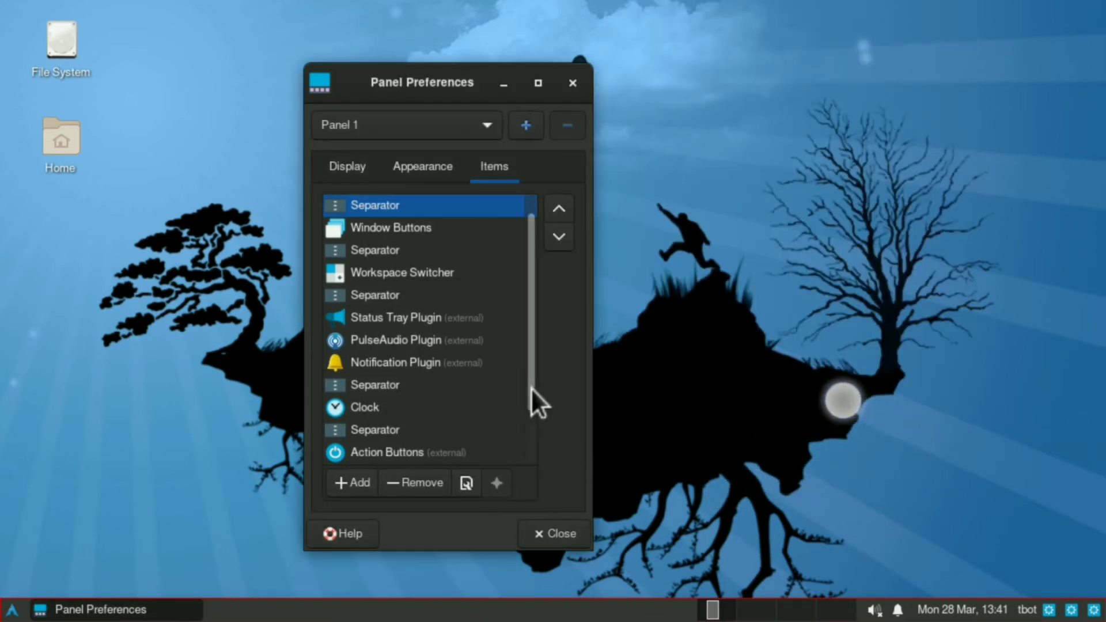
Move the first of the new Launchers up Panel 1's item order to sit between the Separator and Window Buttons.
{"action": "left_click_drag", "start_coordinate": [531, 385], "coordinate": [536, 460]}
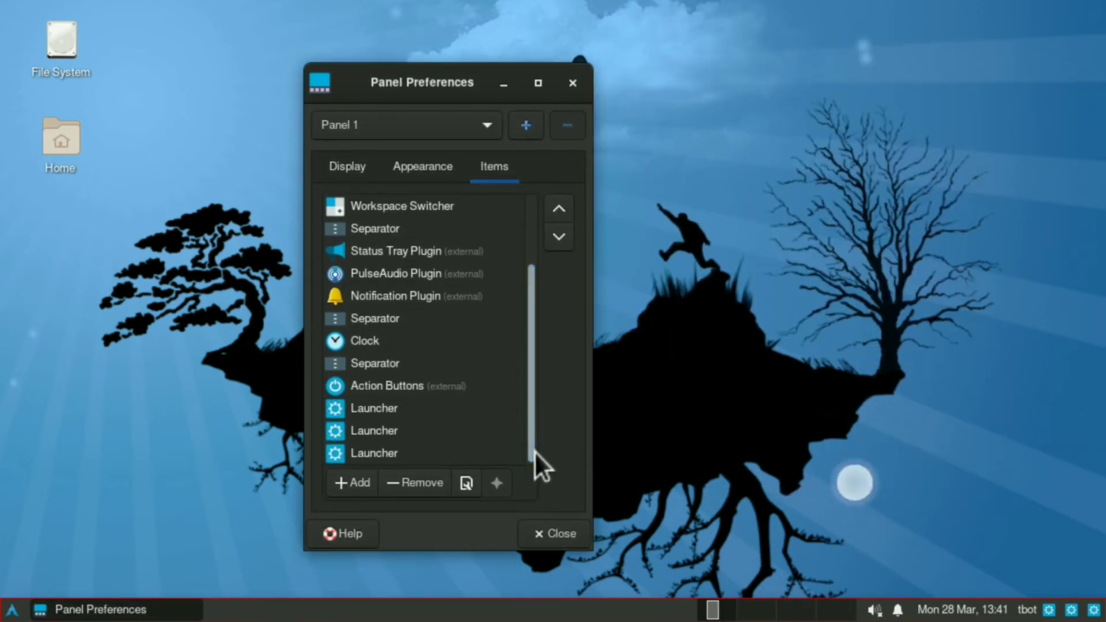
{"action": "left_click", "coordinate": [441, 406]}
{"action": "left_click_drag", "start_coordinate": [440, 406], "coordinate": [440, 223]}
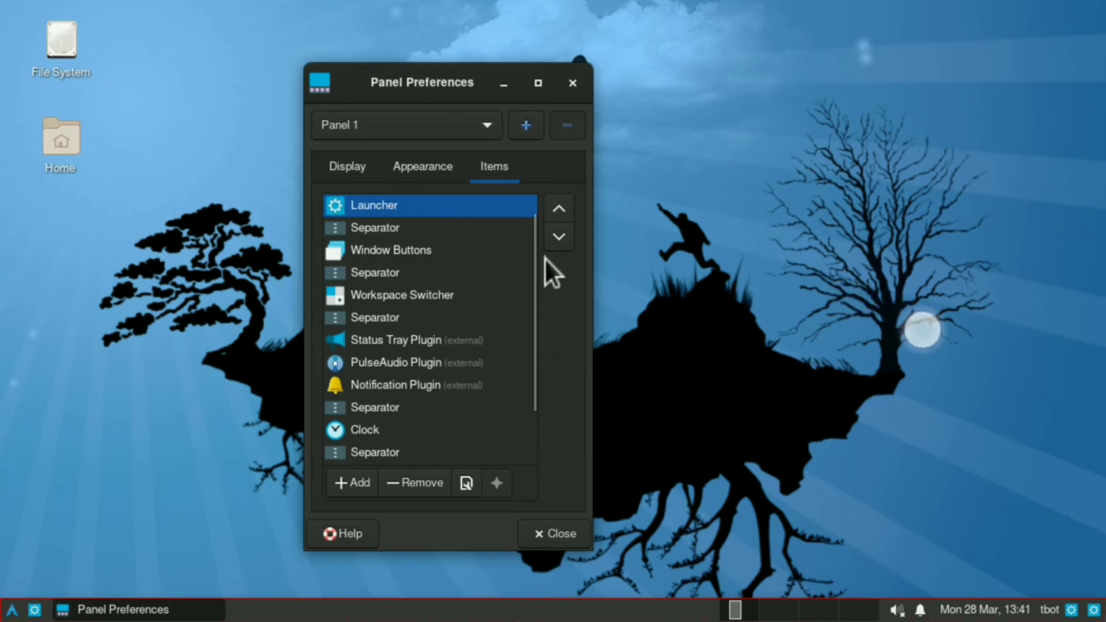
{"action": "left_click", "coordinate": [544, 237]}
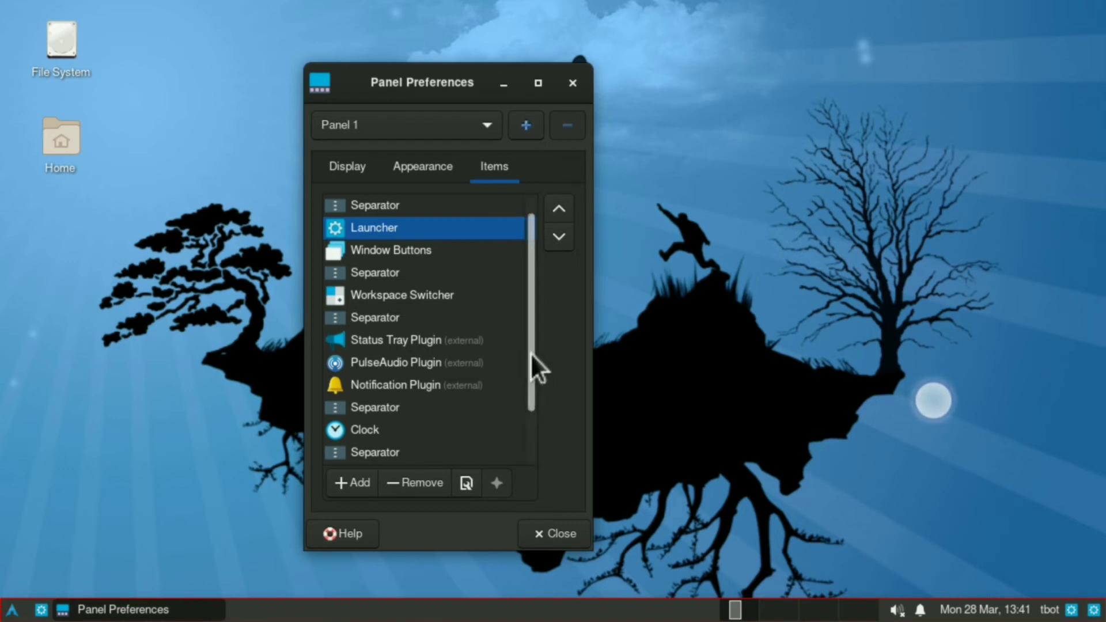
Move the first of the two Launchers below Action Buttons up Panel 1's item order to sit directly above Window Buttons.
{"action": "left_click_drag", "start_coordinate": [530, 359], "coordinate": [535, 402]}
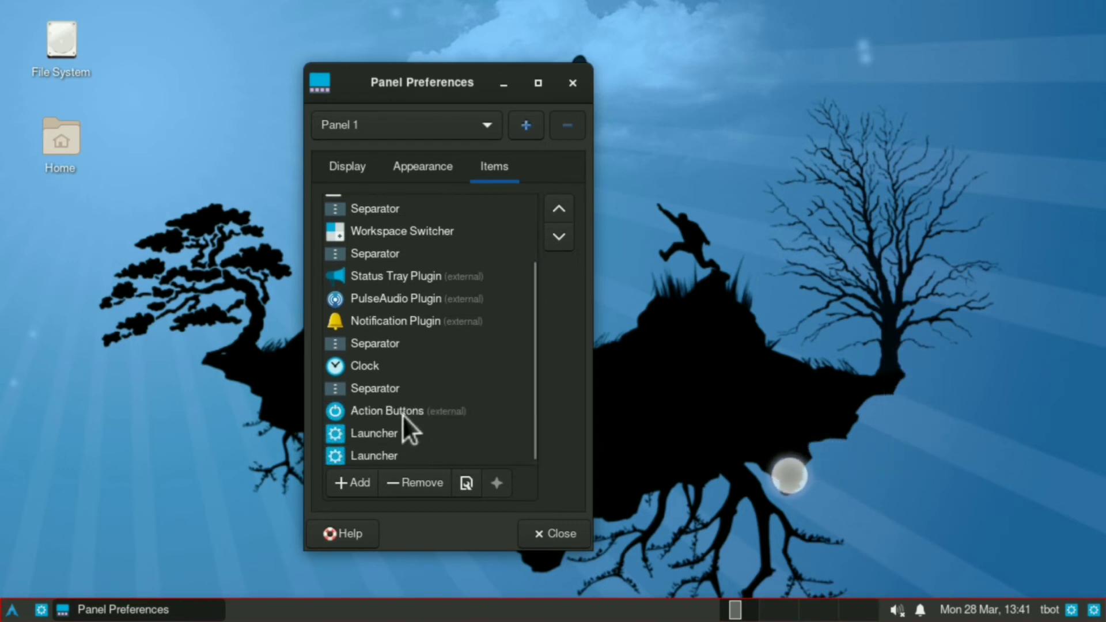
{"action": "left_click", "coordinate": [398, 433]}
{"action": "left_click_drag", "start_coordinate": [398, 433], "coordinate": [410, 257]}
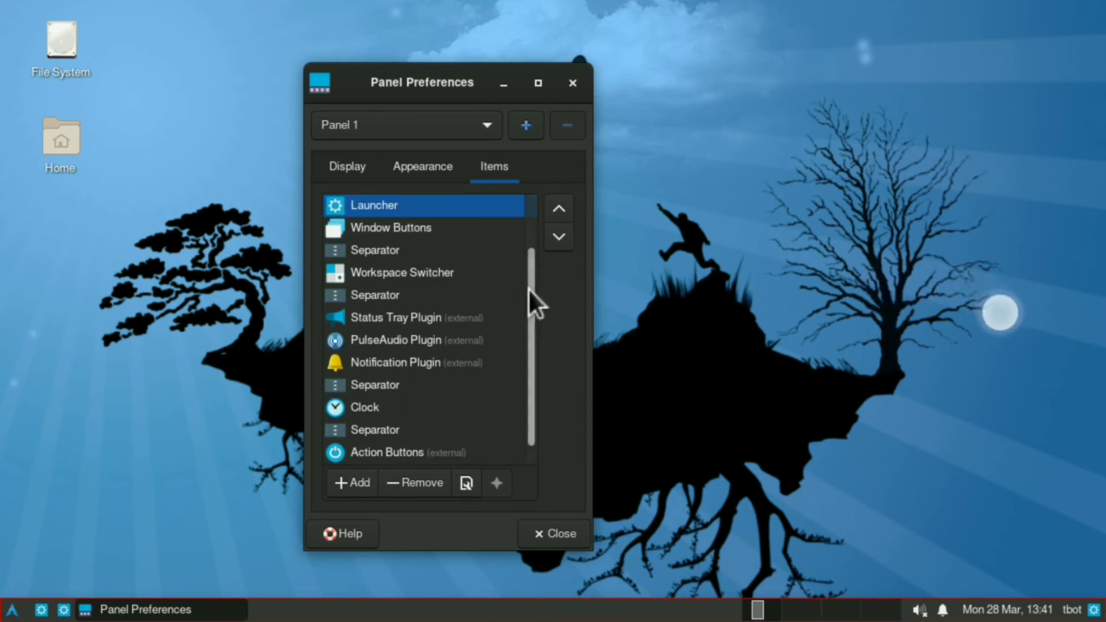
Move the remaining Launcher below Action Buttons up Panel 1's item order to sit directly above Window Buttons.
{"action": "scroll", "coordinate": [520, 421], "scroll_direction": "down", "scroll_amount": 1}
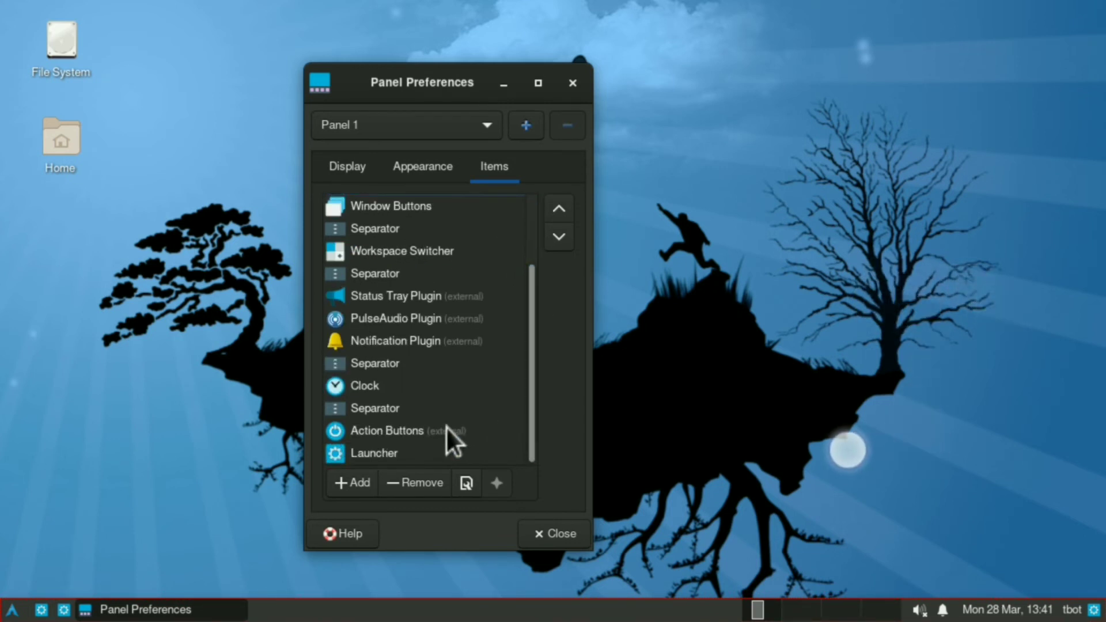
{"action": "left_click", "coordinate": [401, 447]}
{"action": "double_click", "coordinate": [400, 446]}
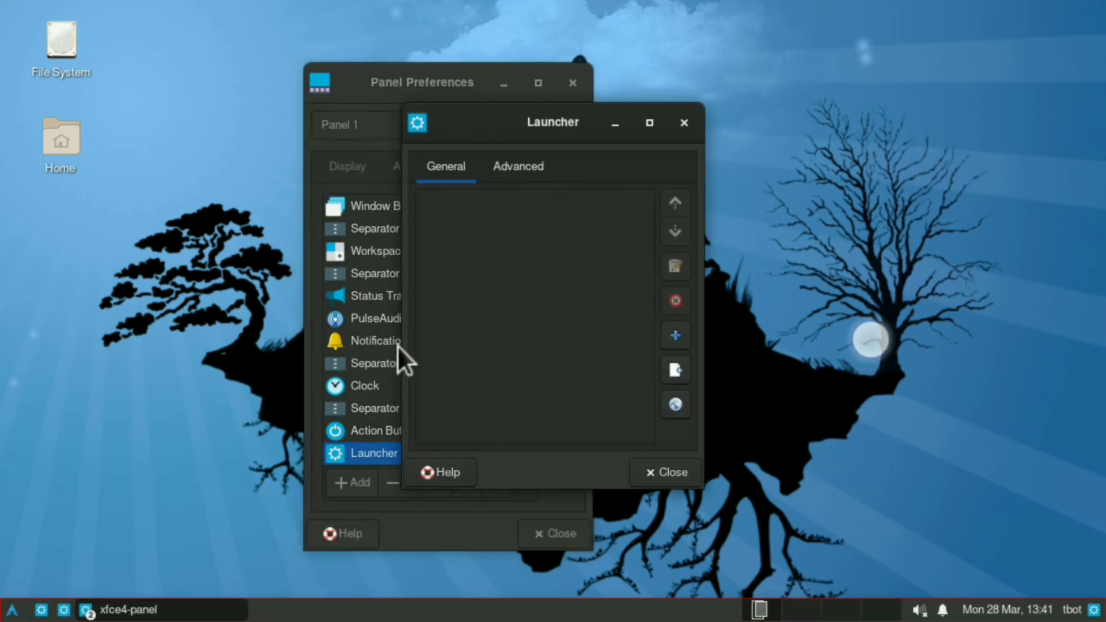
{"action": "left_click", "coordinate": [658, 479]}
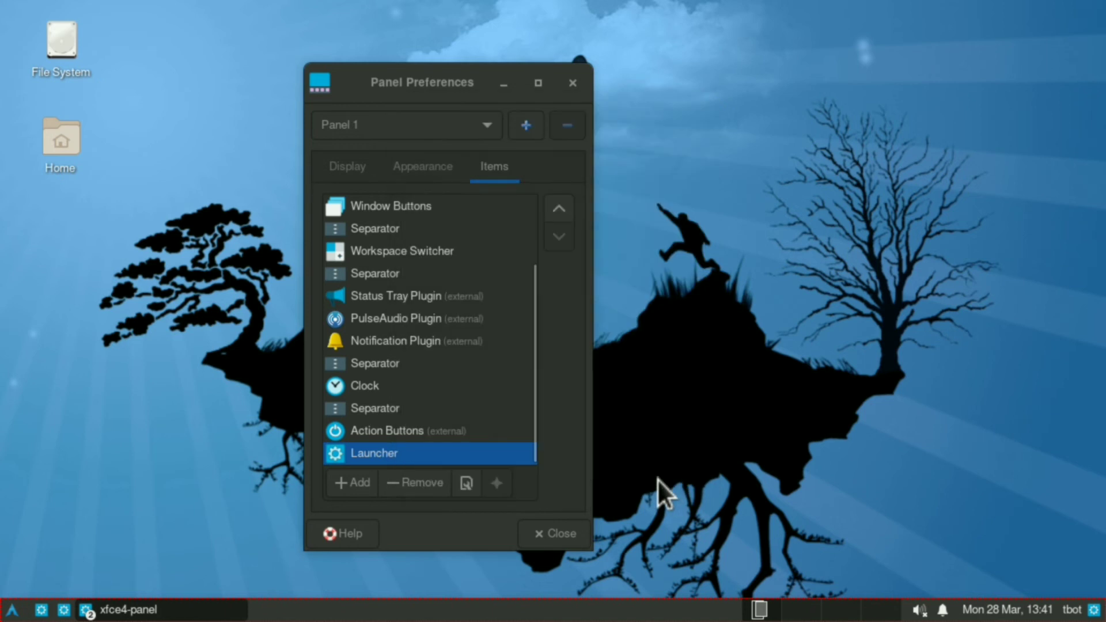
{"action": "left_click", "coordinate": [567, 214]}
{"action": "left_click", "coordinate": [568, 213]}
{"action": "left_click", "coordinate": [568, 213]}
{"action": "left_click", "coordinate": [568, 213]}
{"action": "left_click", "coordinate": [567, 213]}
{"action": "left_click", "coordinate": [568, 213]}
{"action": "left_click", "coordinate": [559, 209]}
{"action": "left_click", "coordinate": [558, 208]}
{"action": "left_click", "coordinate": [559, 209]}
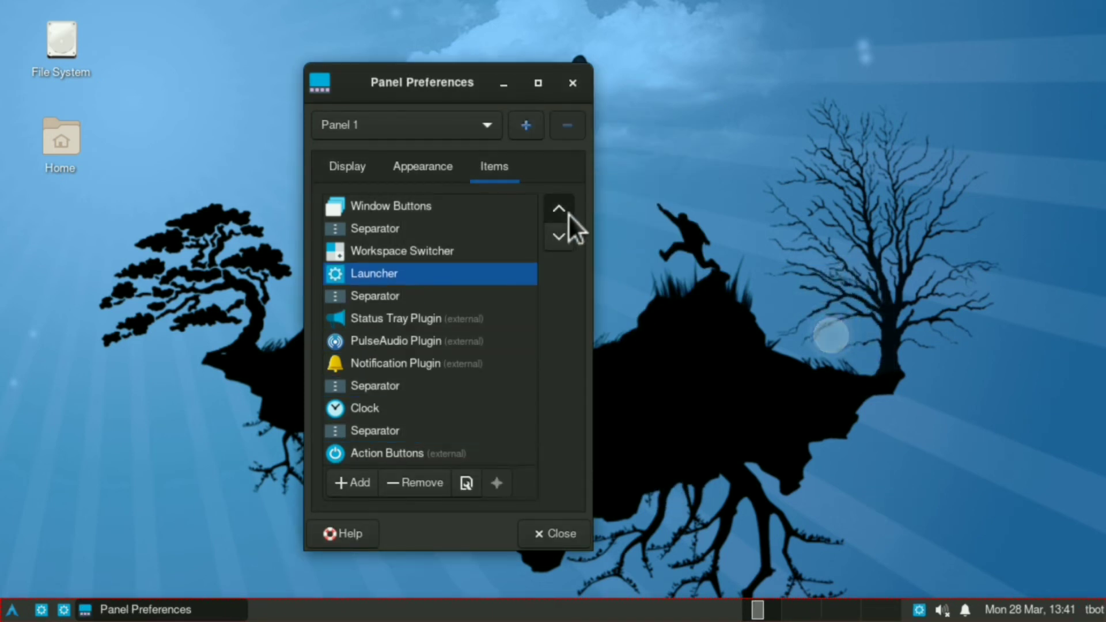
{"action": "left_click", "coordinate": [559, 208]}
{"action": "left_click", "coordinate": [558, 208]}
{"action": "left_click", "coordinate": [558, 209]}
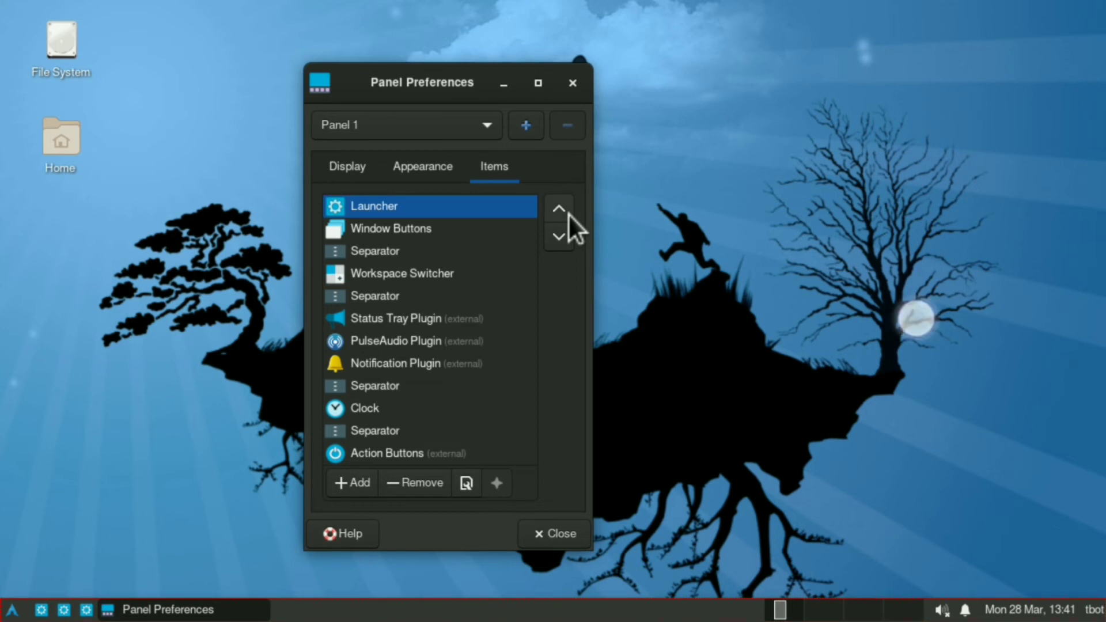
Add Mousepad to the Launcher directly above Window Buttons, searching for "mo", and close its properties.
{"action": "double_click", "coordinate": [436, 206]}
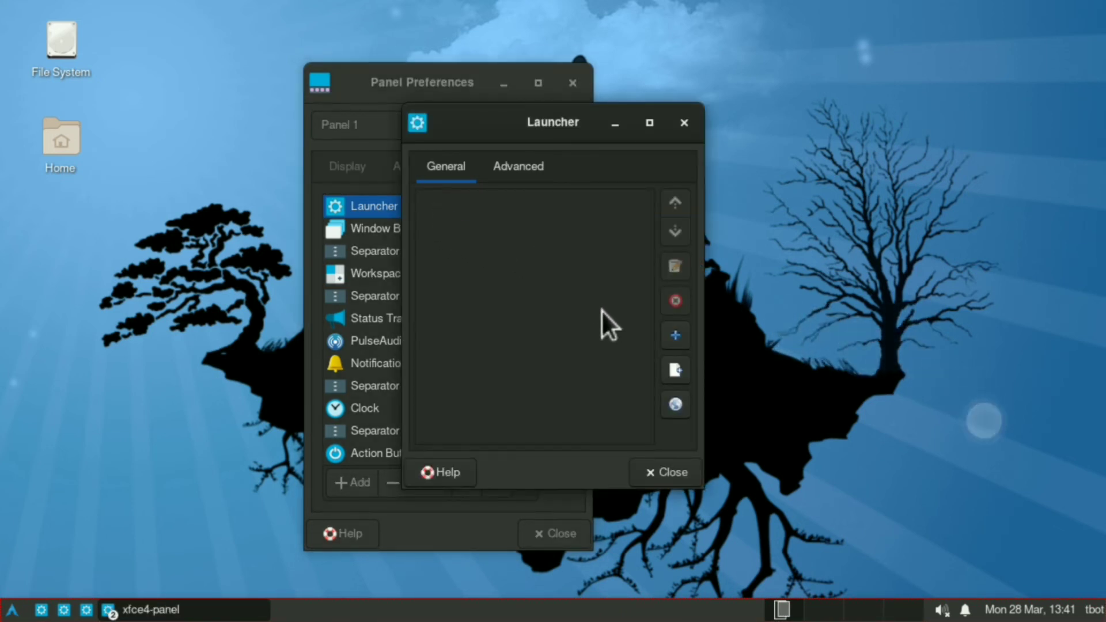
{"action": "left_click", "coordinate": [683, 335]}
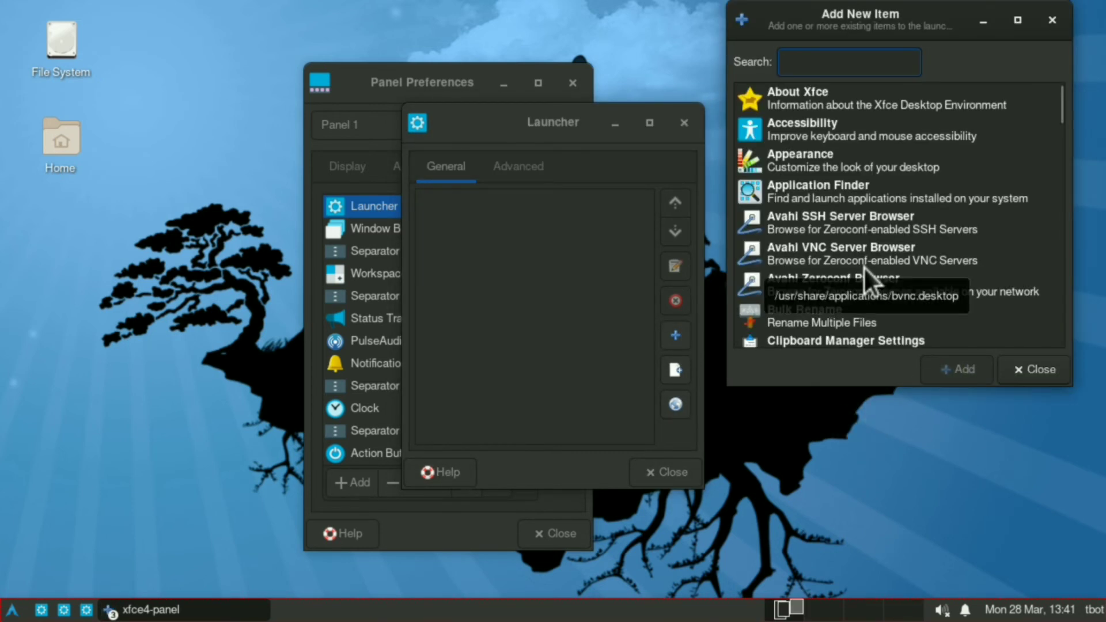
{"action": "type", "text": "mo"}
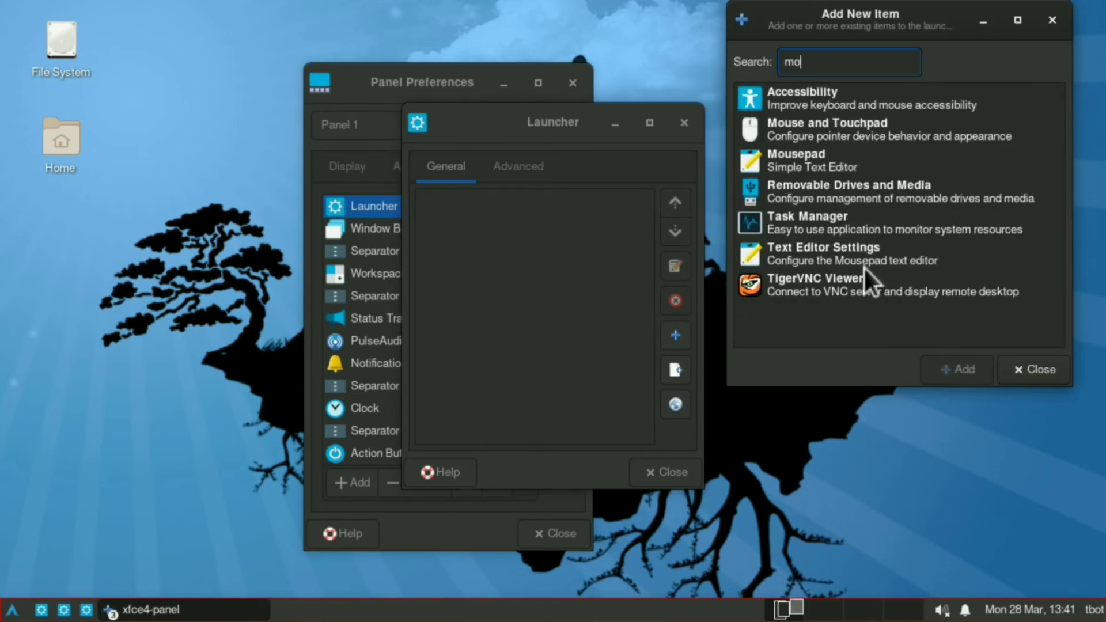
{"action": "left_click", "coordinate": [839, 159]}
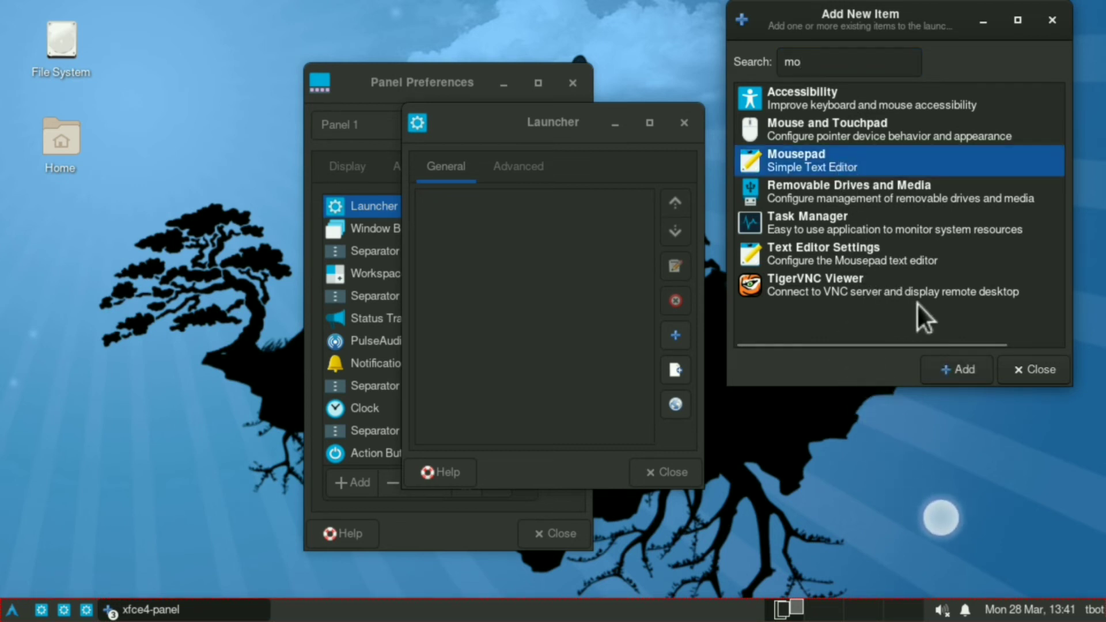
{"action": "left_click", "coordinate": [952, 368]}
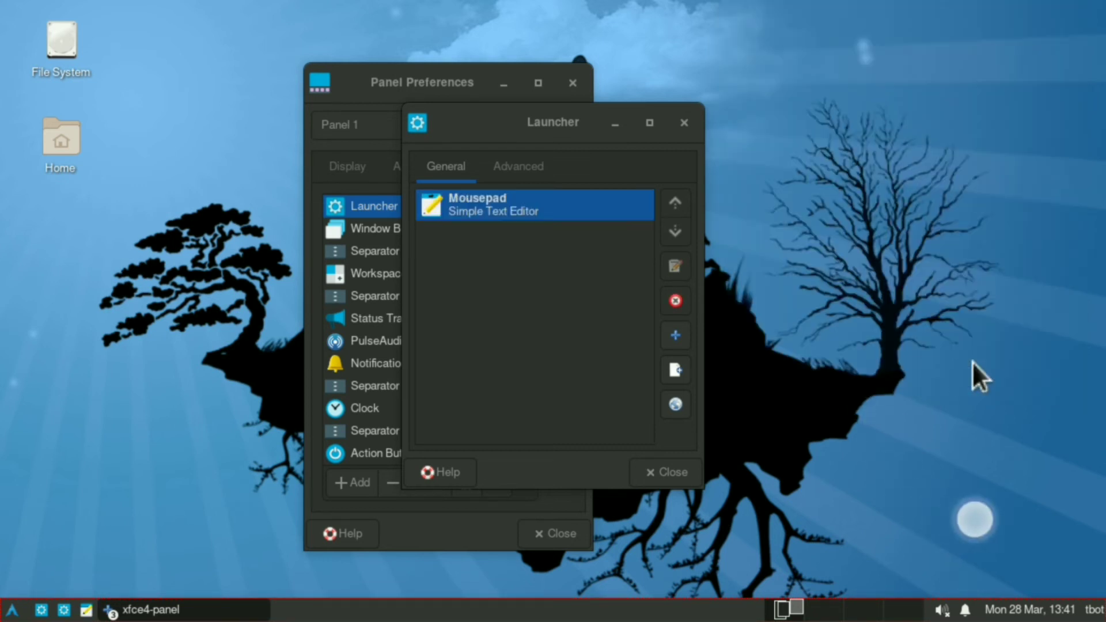
{"action": "left_click", "coordinate": [667, 473]}
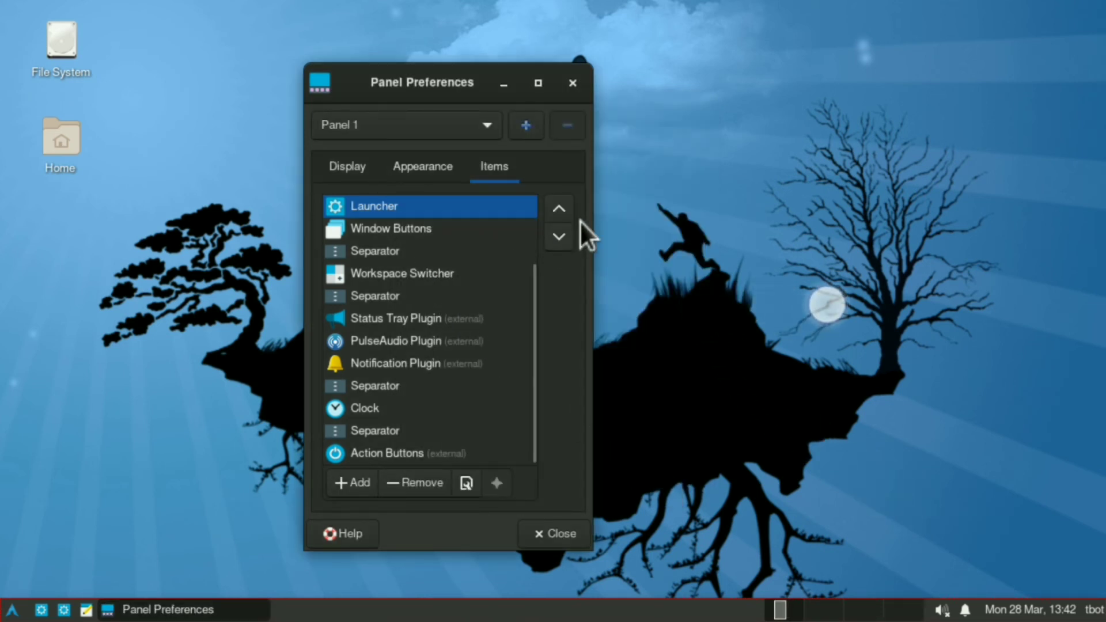
Add Firefox to the middle of the three Launchers, searching for "fi", and close its properties.
{"action": "left_click_drag", "start_coordinate": [530, 408], "coordinate": [520, 373]}
{"action": "double_click", "coordinate": [410, 232]}
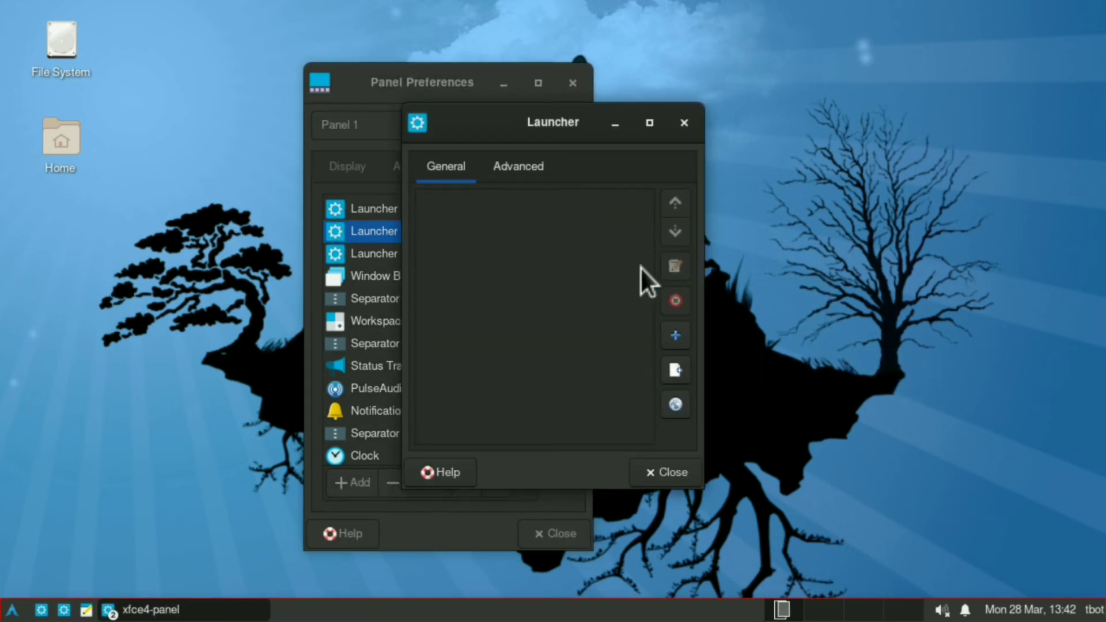
{"action": "left_click", "coordinate": [668, 337]}
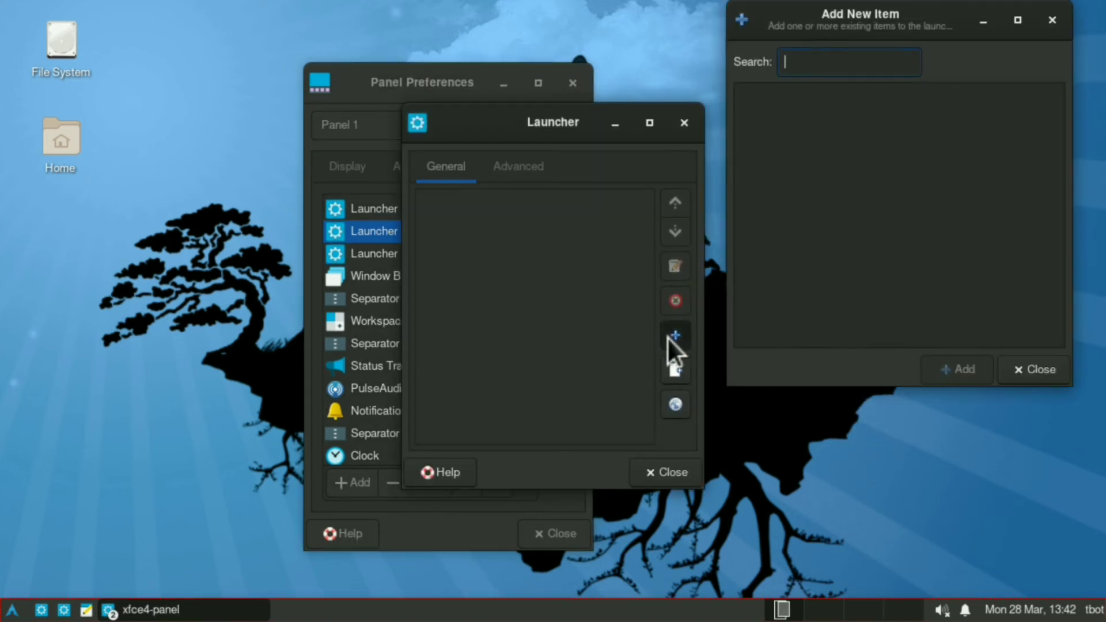
{"action": "type", "text": "fi"}
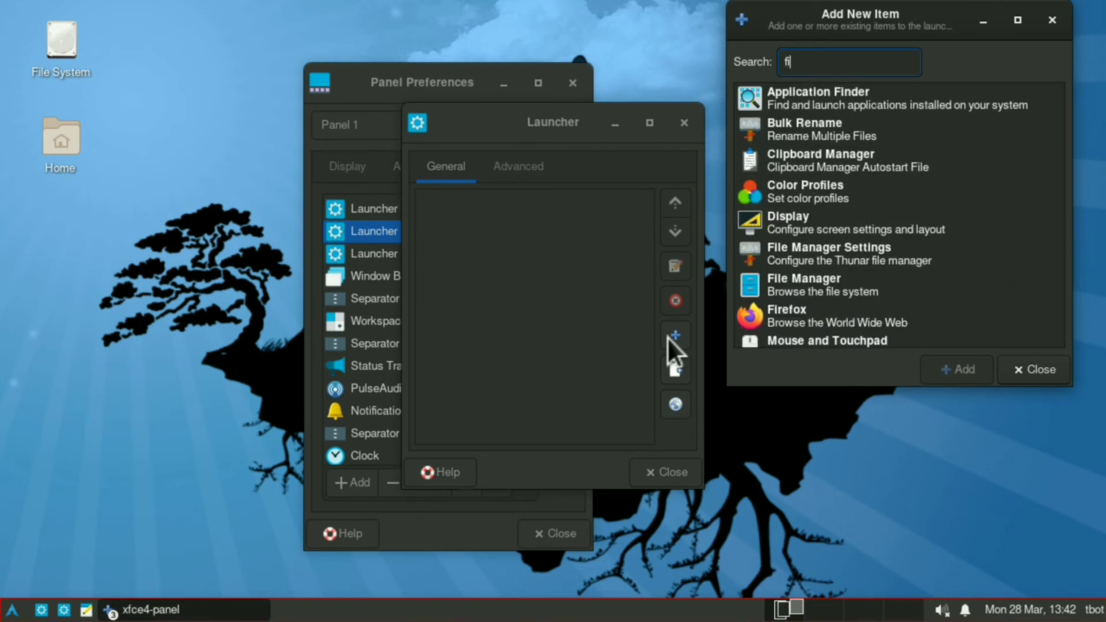
{"action": "left_click", "coordinate": [776, 308]}
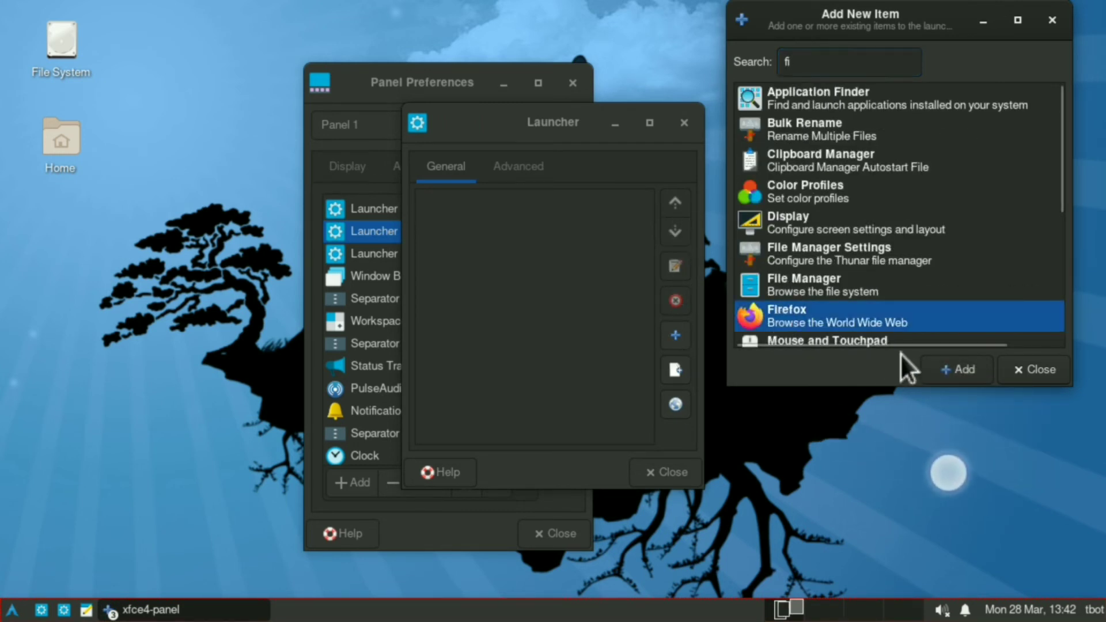
{"action": "left_click", "coordinate": [945, 364]}
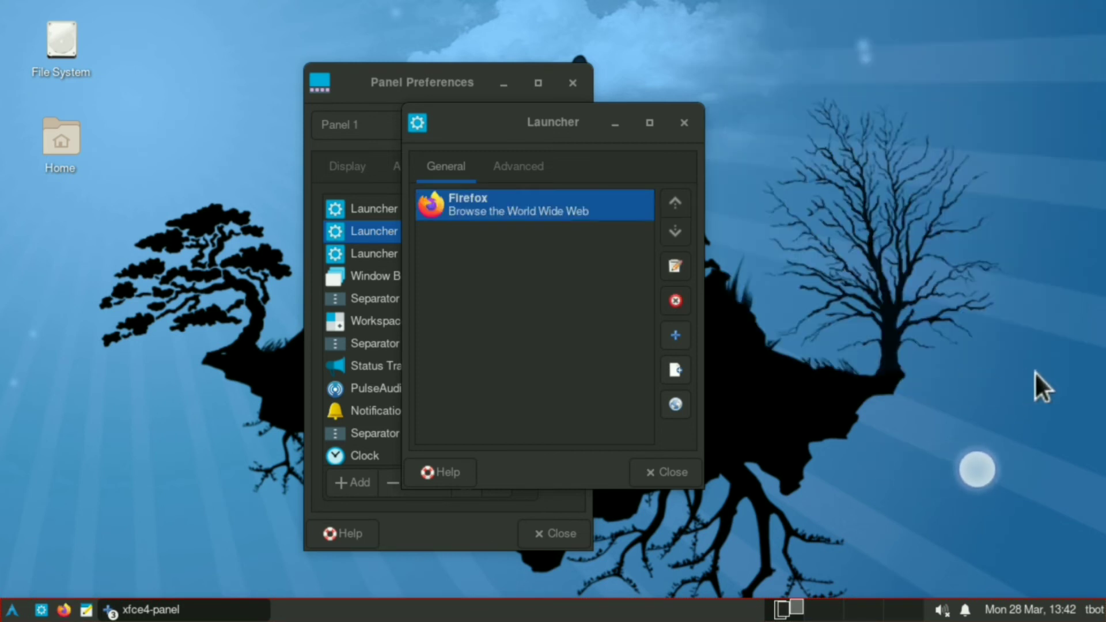
{"action": "left_click", "coordinate": [679, 472]}
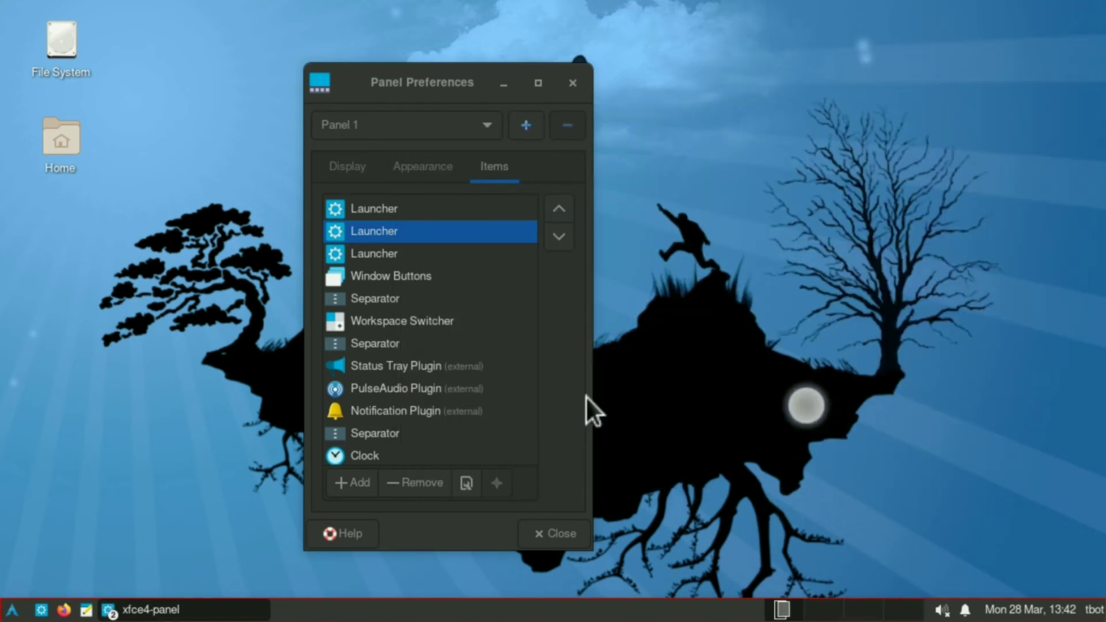
Add Xfce Terminal to the first of the three Launchers, searching for "ter", and close its properties.
{"action": "left_click", "coordinate": [463, 204]}
{"action": "double_click", "coordinate": [463, 204]}
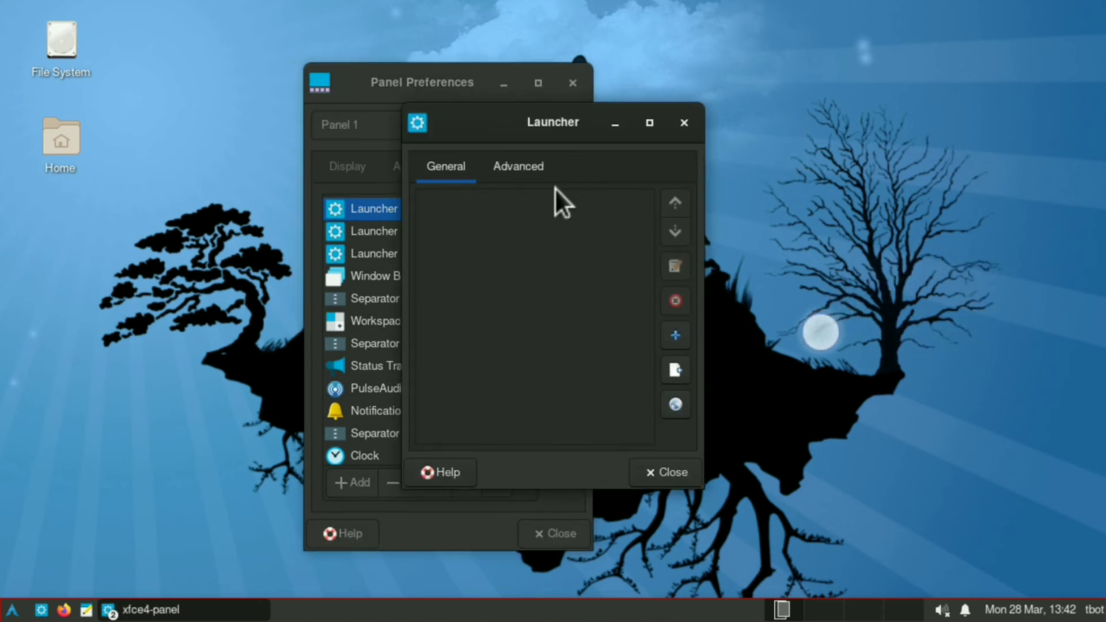
{"action": "left_click", "coordinate": [670, 324]}
{"action": "type", "text": "ter"}
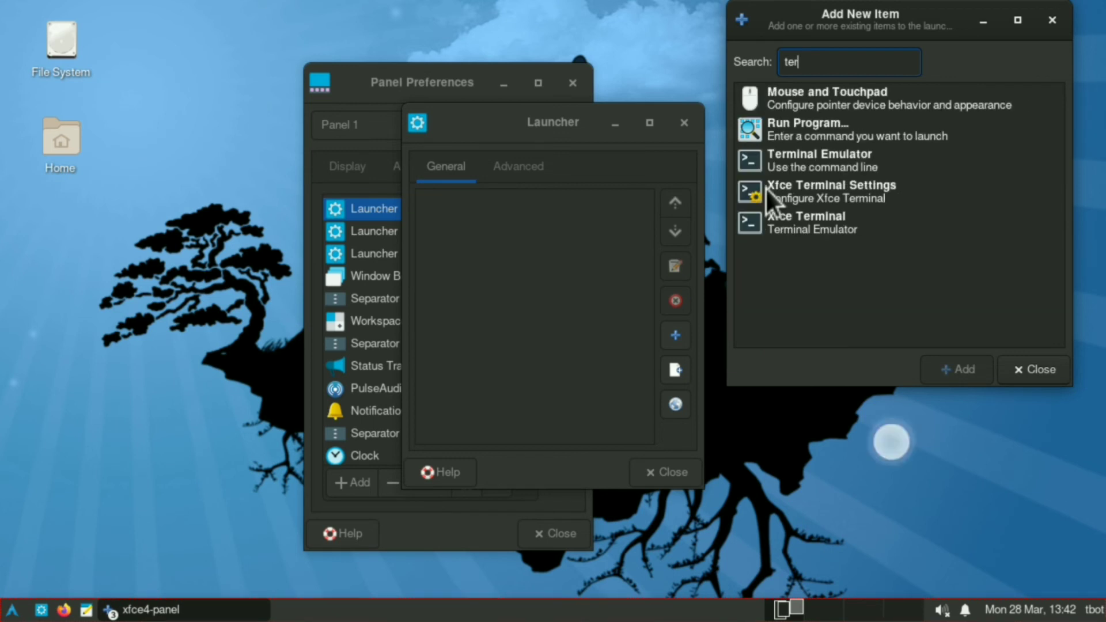
{"action": "left_click_drag", "start_coordinate": [772, 222], "coordinate": [433, 251]}
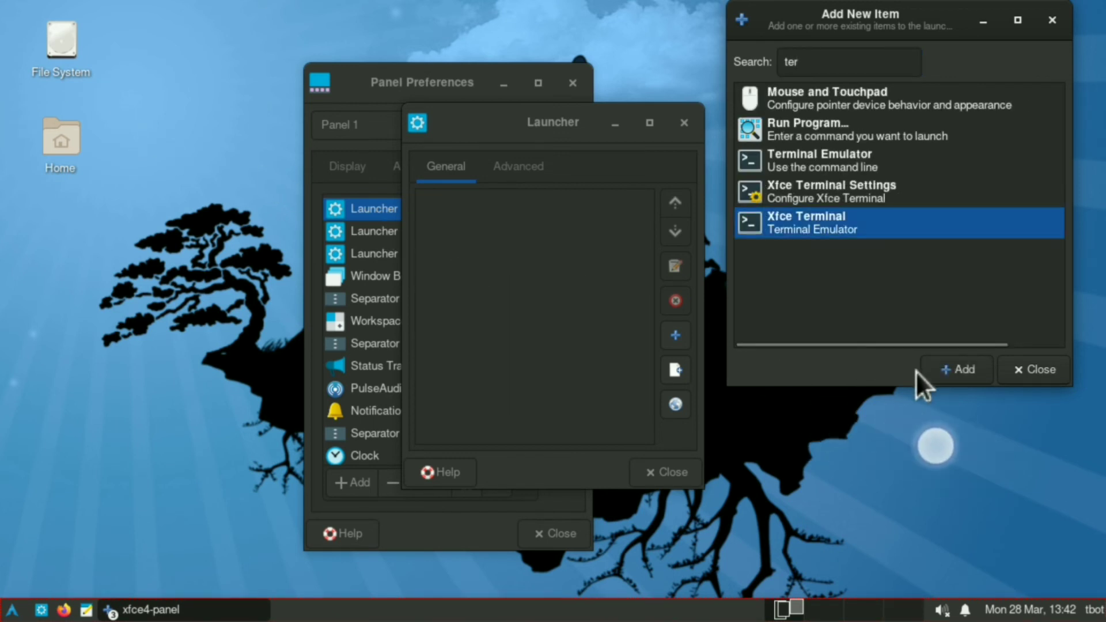
{"action": "left_click", "coordinate": [934, 373]}
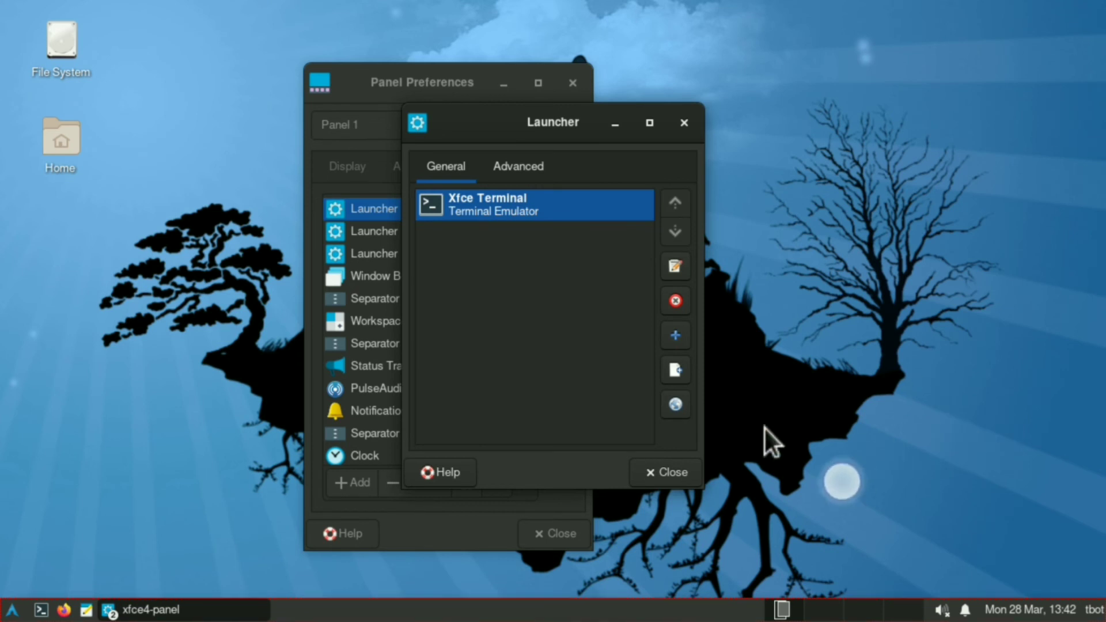
{"action": "left_click", "coordinate": [683, 464]}
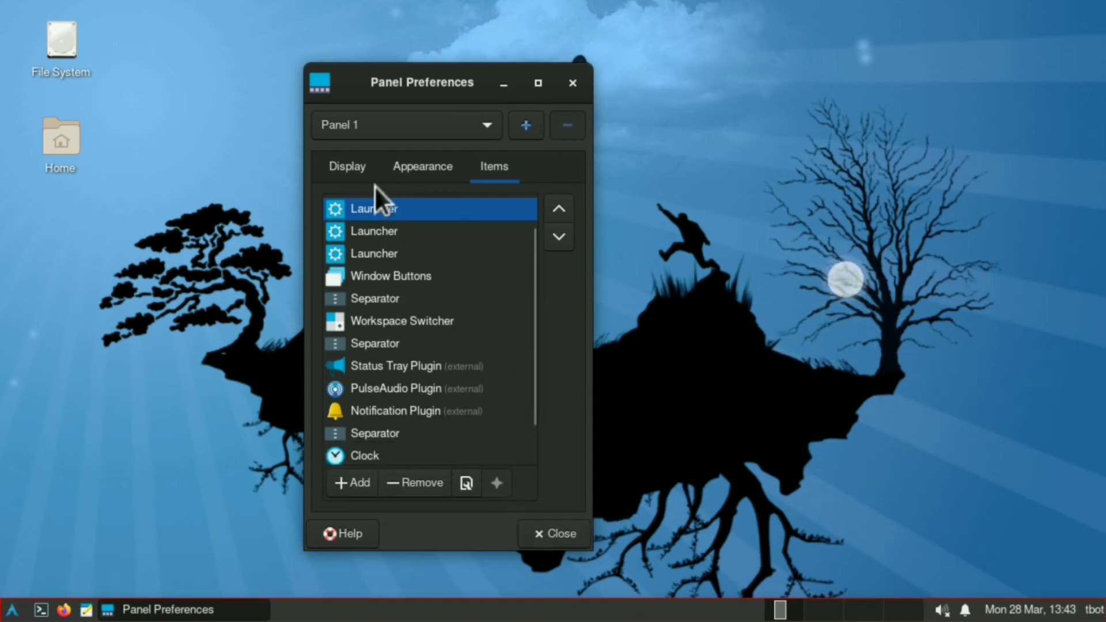
Set Panel 1's row size to 29 pixels.
{"action": "left_click", "coordinate": [354, 165]}
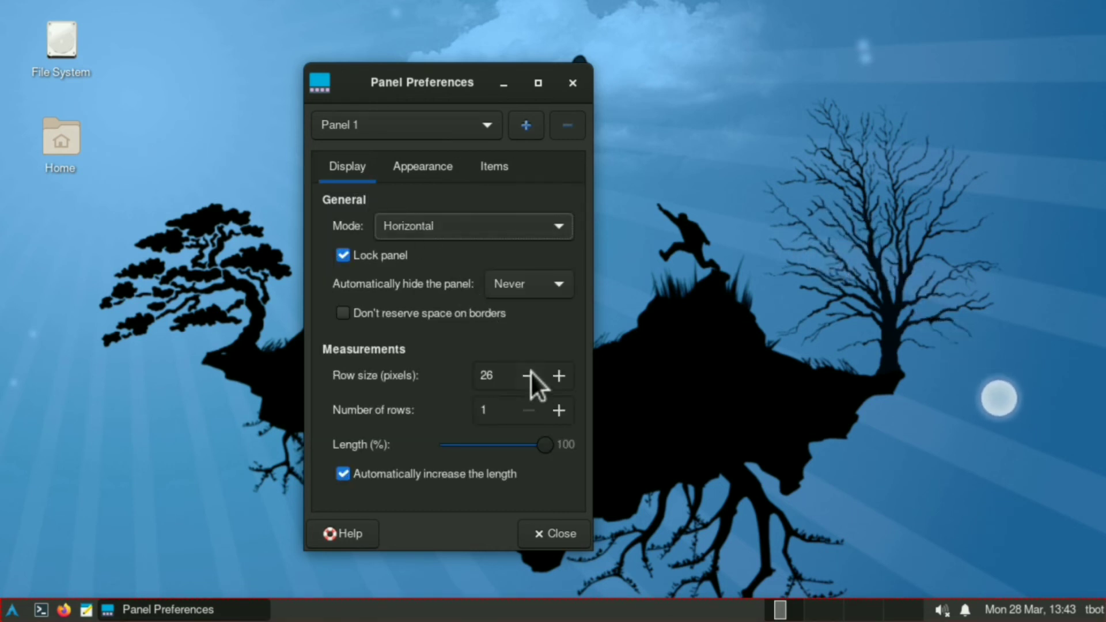
{"action": "left_click", "coordinate": [557, 376]}
{"action": "left_click", "coordinate": [557, 376]}
{"action": "left_click", "coordinate": [557, 377]}
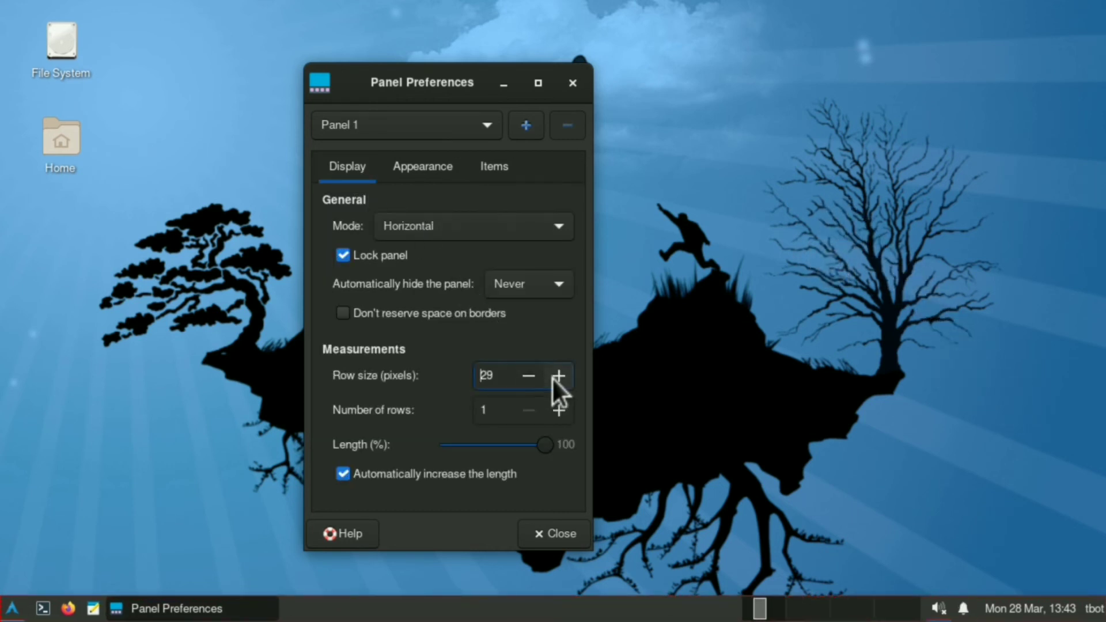
Set Panel 1's fixed icon size to 24 pixels.
{"action": "left_click", "coordinate": [410, 167]}
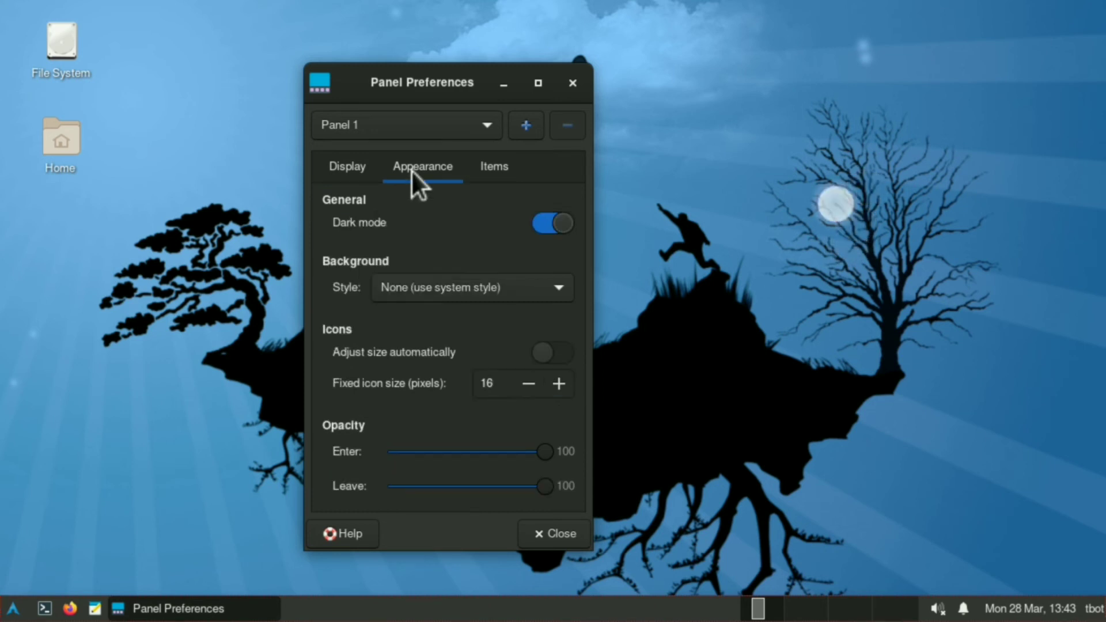
{"action": "left_click", "coordinate": [560, 374]}
{"action": "left_click", "coordinate": [559, 374]}
{"action": "left_click", "coordinate": [560, 375]}
{"action": "left_click", "coordinate": [560, 374]}
{"action": "left_click", "coordinate": [560, 374]}
{"action": "left_click", "coordinate": [560, 374]}
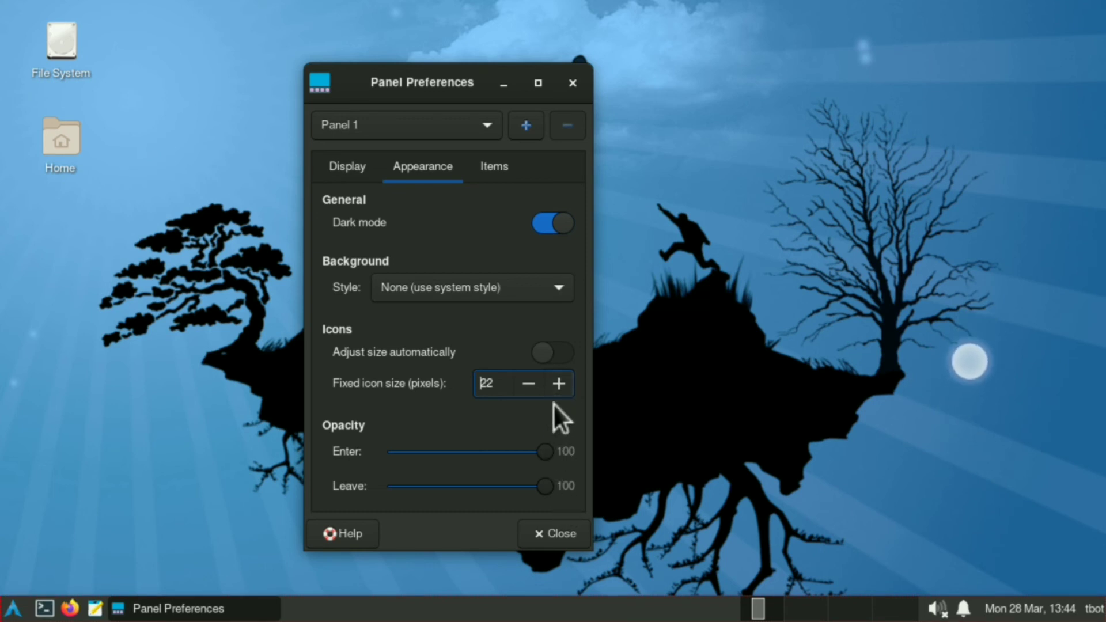
{"action": "left_click", "coordinate": [554, 387]}
{"action": "left_click", "coordinate": [554, 387]}
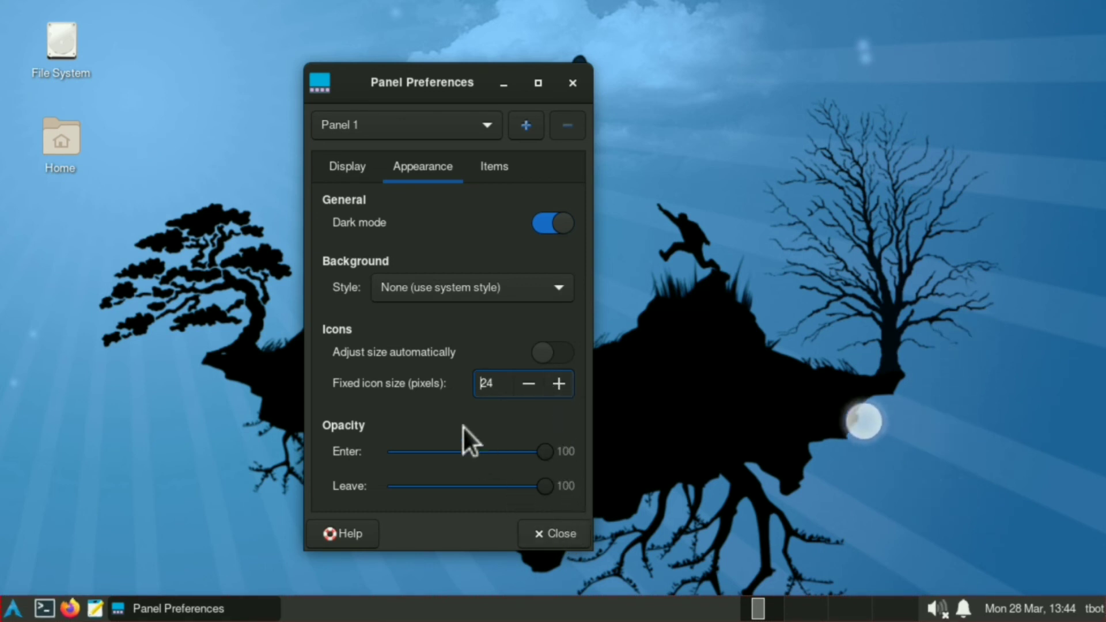
Try moving the Separator after Window Buttons above it in Panel 1's items, and return it to its place.
{"action": "left_click", "coordinate": [497, 174]}
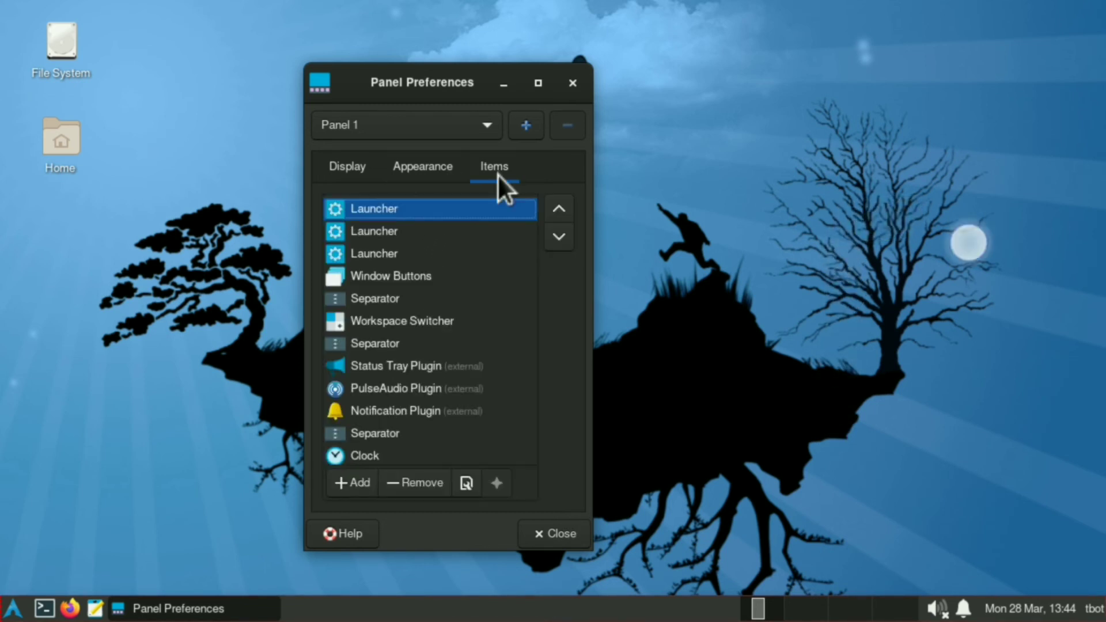
{"action": "left_click", "coordinate": [425, 290]}
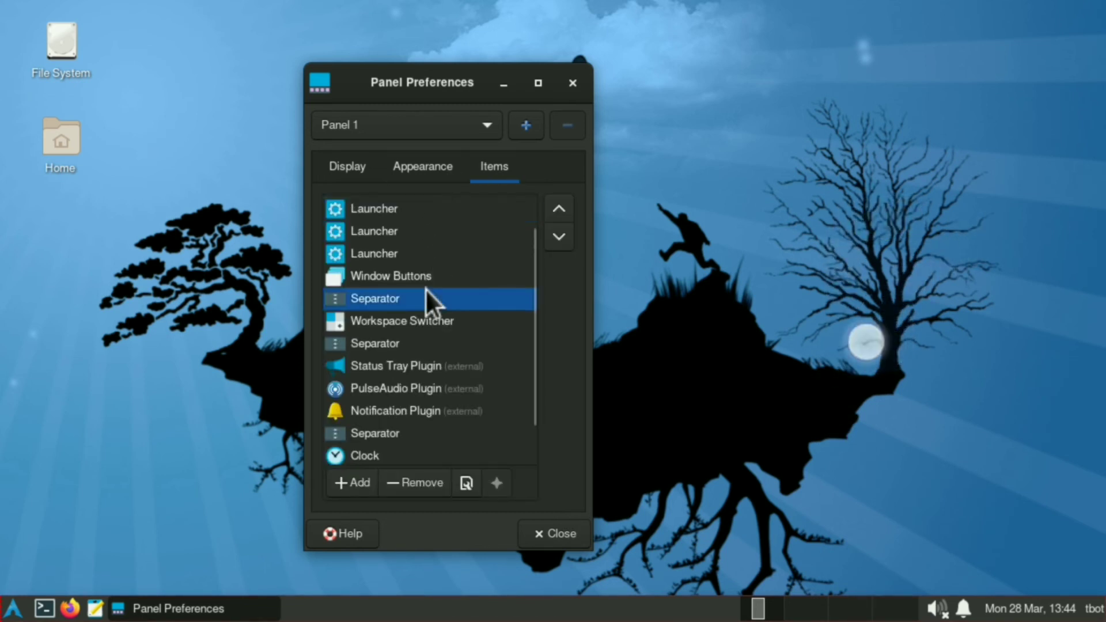
{"action": "left_click", "coordinate": [547, 215]}
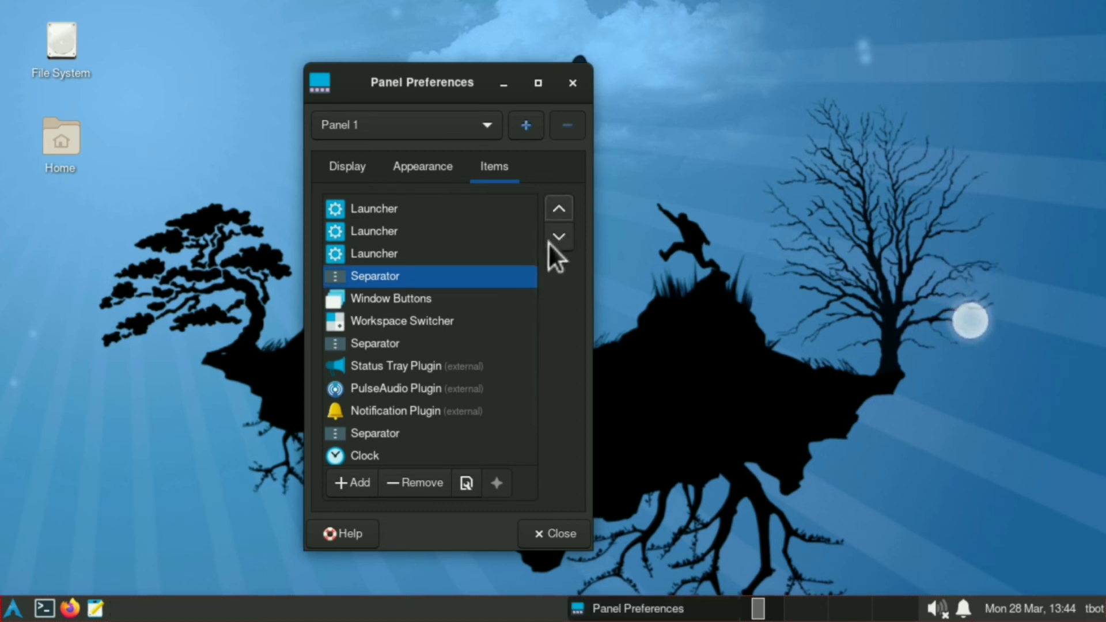
{"action": "left_click", "coordinate": [553, 236]}
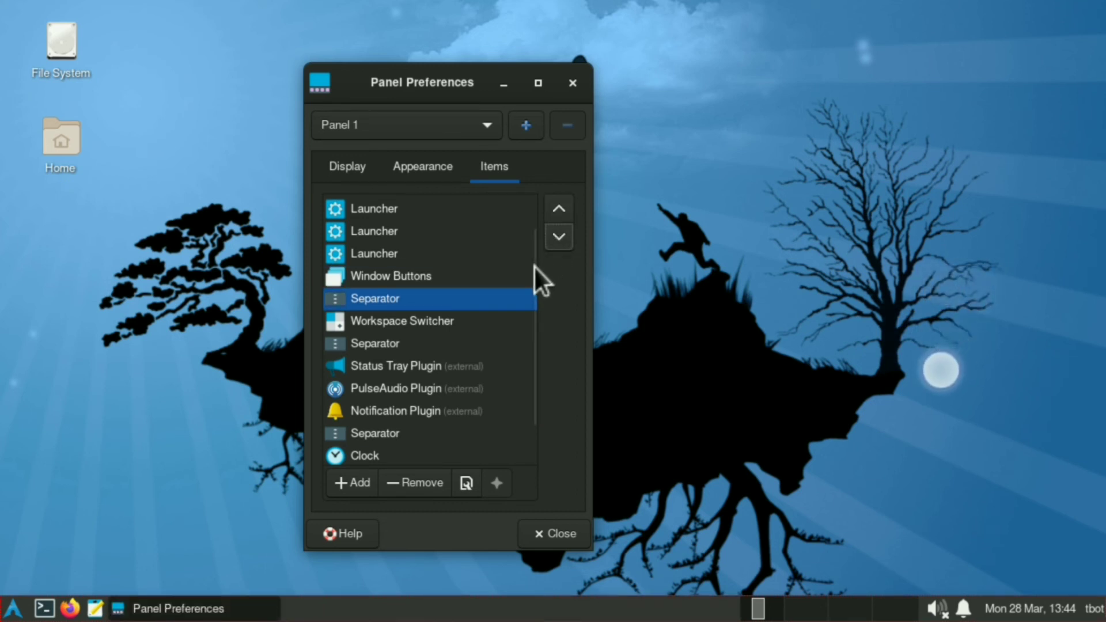
Try moving the Separator after Whisker Menu below the Launchers and Window Buttons in Panel 1's items, and return it to its place.
{"action": "scroll", "coordinate": [531, 238], "scroll_direction": "up", "scroll_amount": 2}
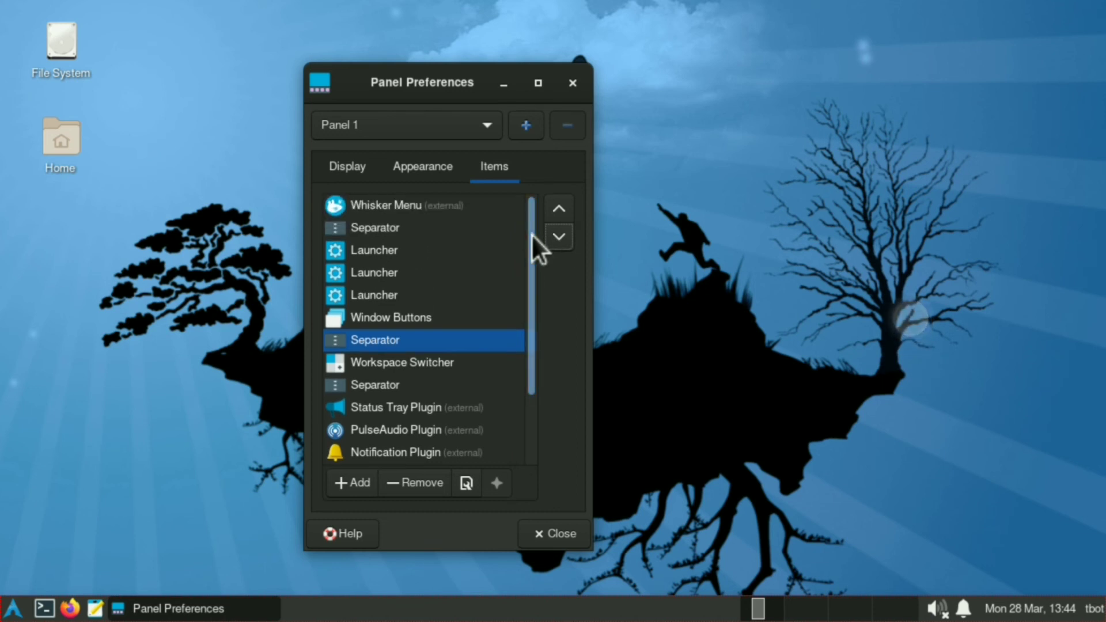
{"action": "left_click", "coordinate": [426, 225]}
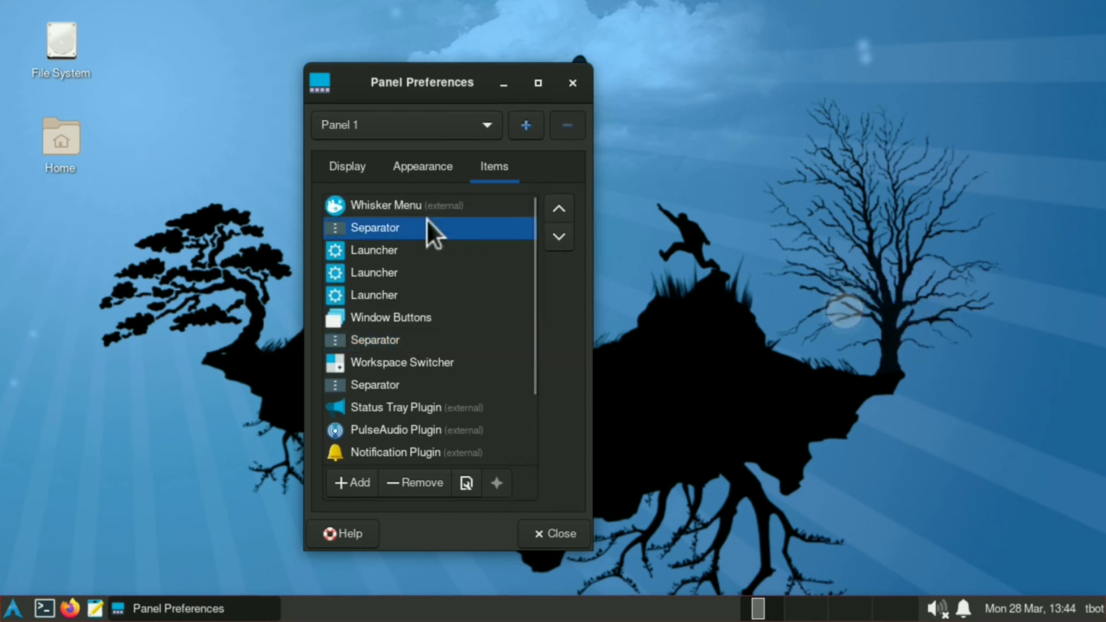
{"action": "double_click", "coordinate": [554, 231]}
{"action": "double_click", "coordinate": [554, 233]}
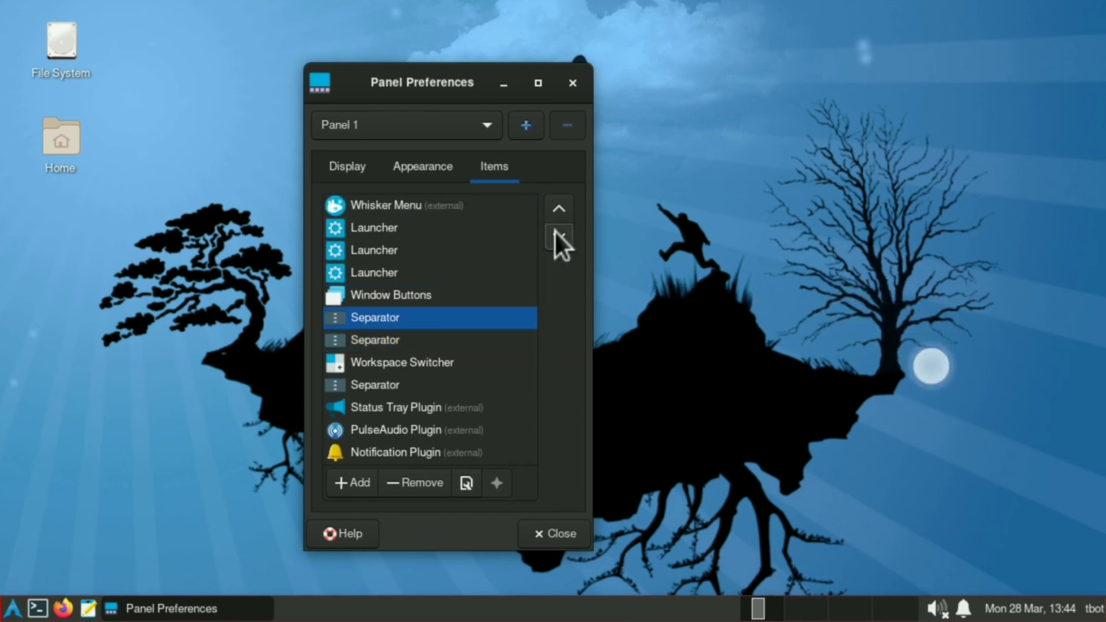
{"action": "left_click", "coordinate": [568, 213]}
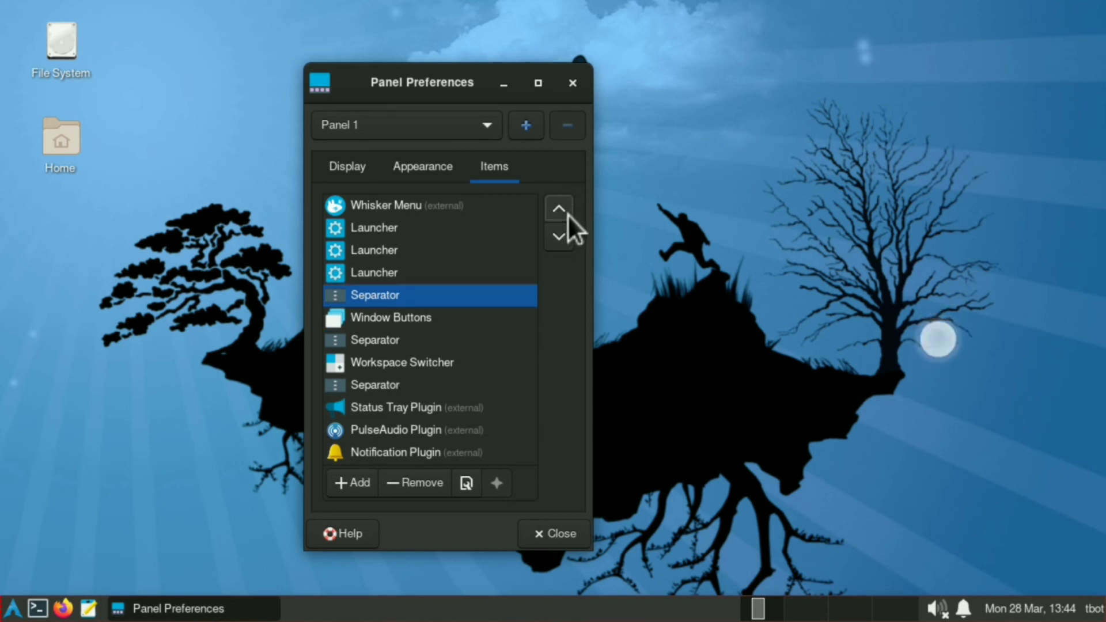
{"action": "left_click", "coordinate": [565, 211]}
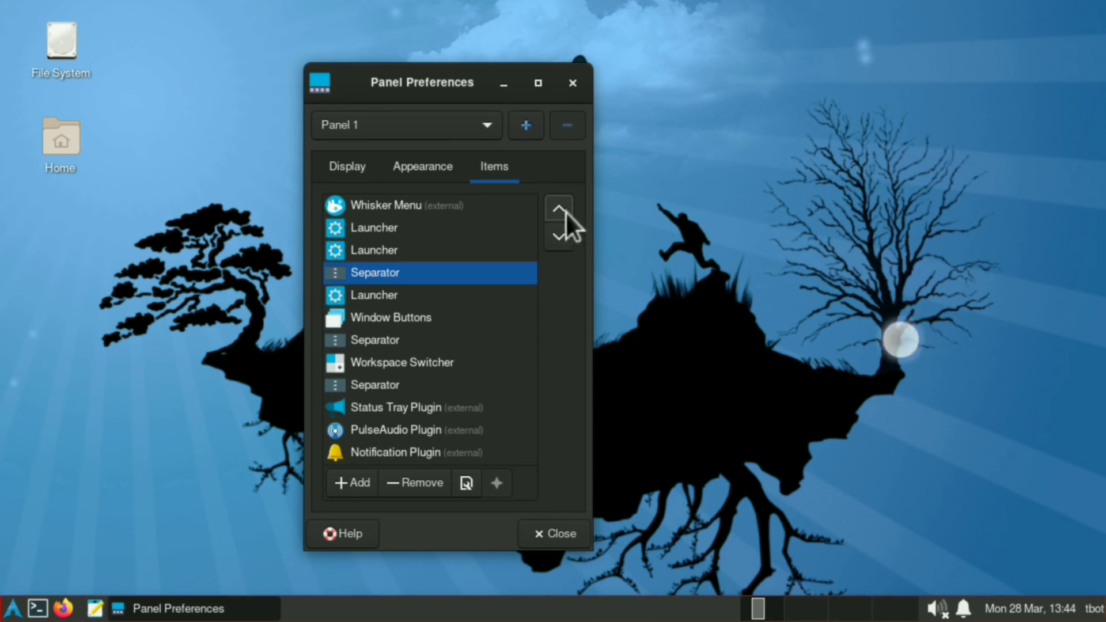
{"action": "left_click", "coordinate": [567, 225]}
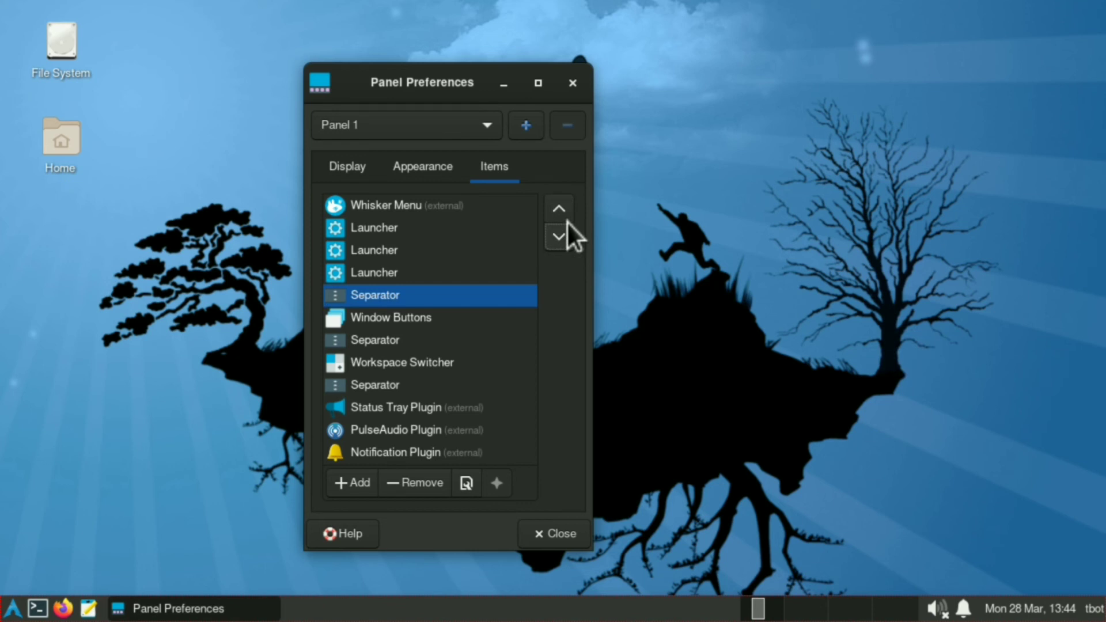
{"action": "left_click", "coordinate": [565, 219]}
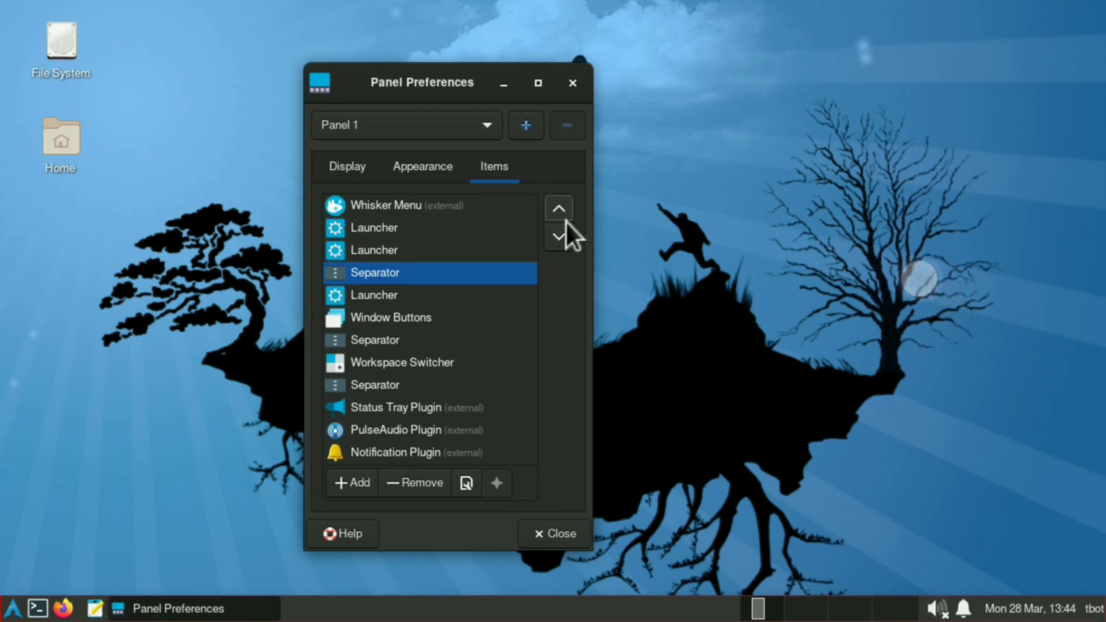
{"action": "left_click", "coordinate": [565, 219]}
{"action": "left_click", "coordinate": [565, 219]}
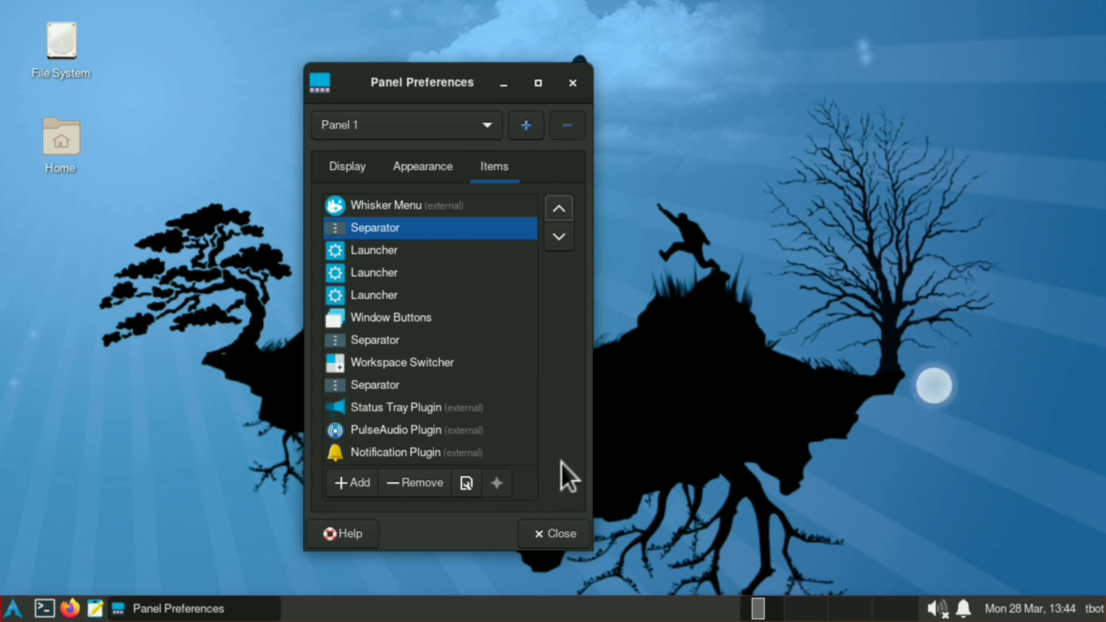
Close Panel Preferences, and open a terminal window from the panel launcher, moving it away from the desktop's corner.
{"action": "left_click", "coordinate": [546, 530]}
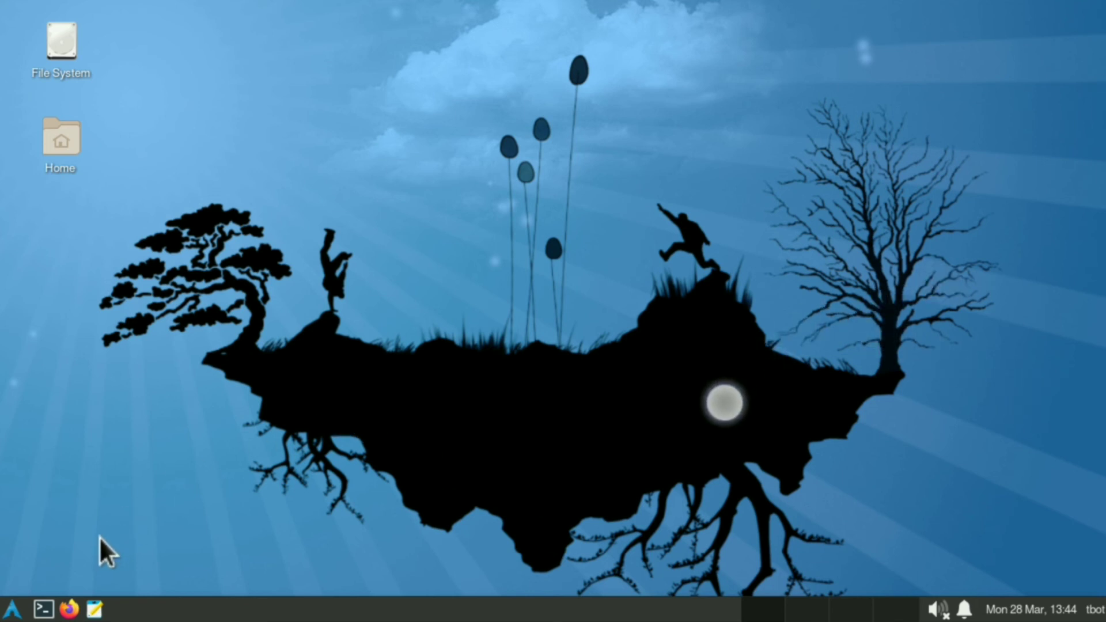
{"action": "left_click", "coordinate": [45, 609]}
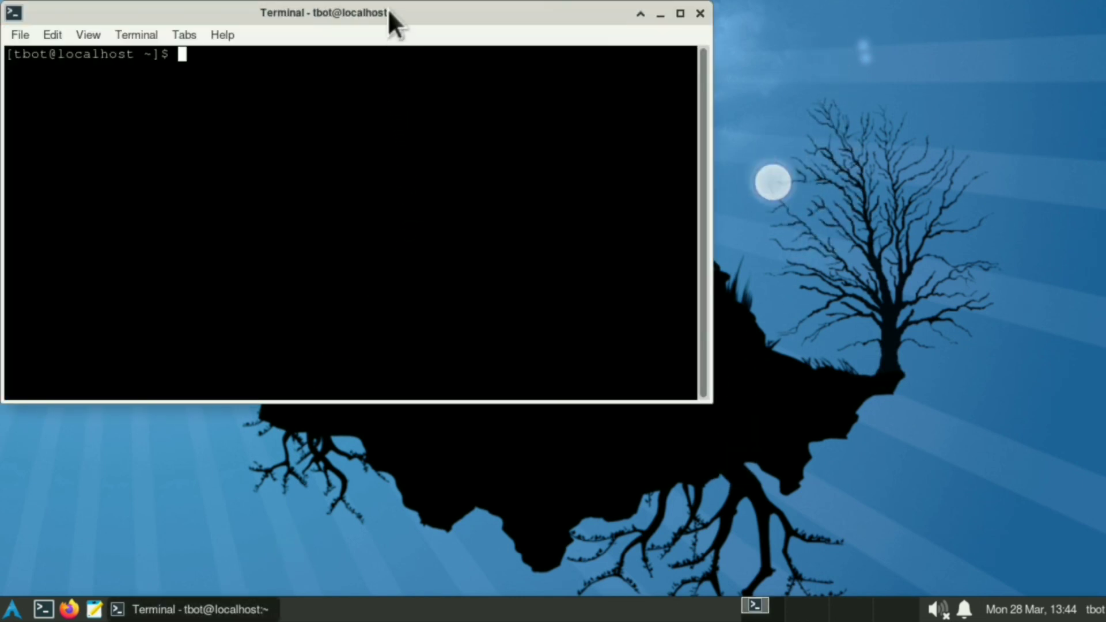
{"action": "left_click_drag", "start_coordinate": [388, 8], "coordinate": [465, 79]}
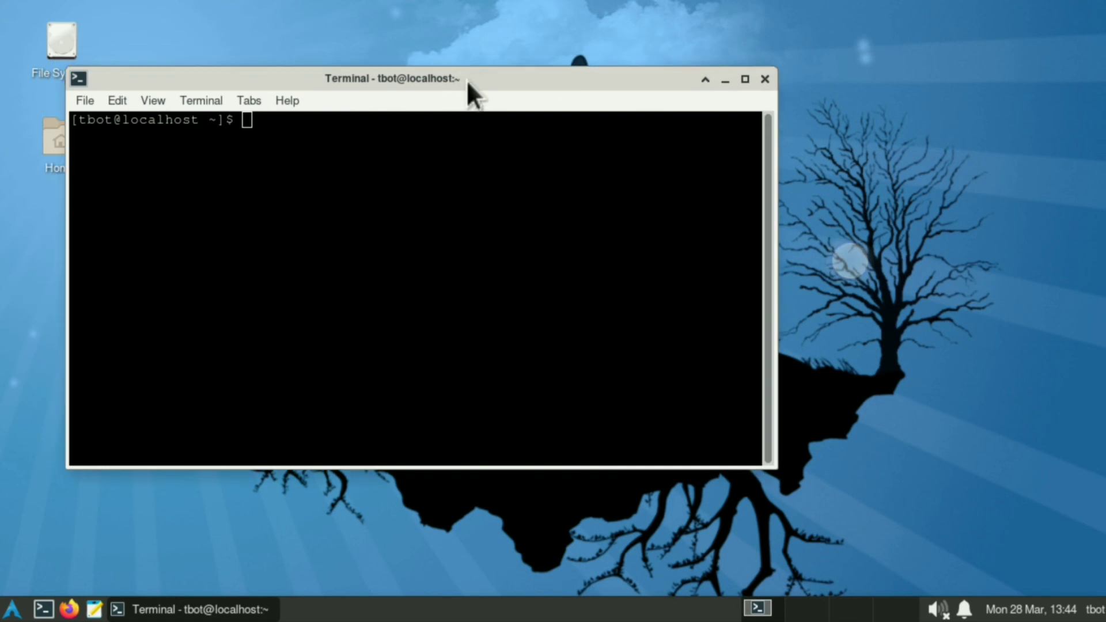
{"action": "left_click", "coordinate": [166, 104]}
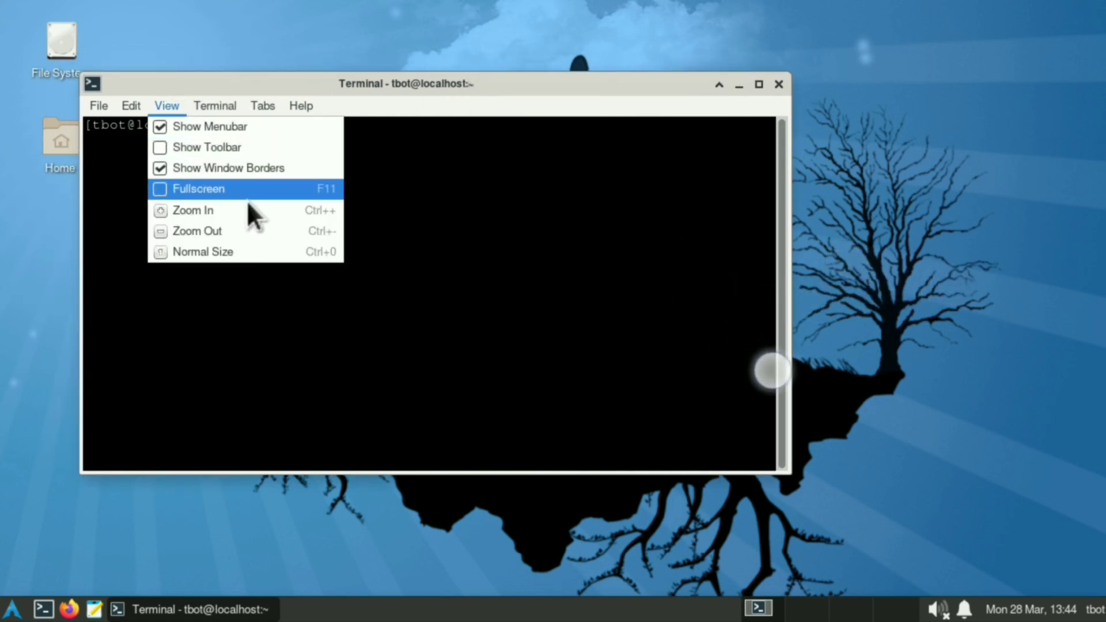
{"action": "left_click", "coordinate": [375, 213]}
{"action": "right_click", "coordinate": [375, 213]}
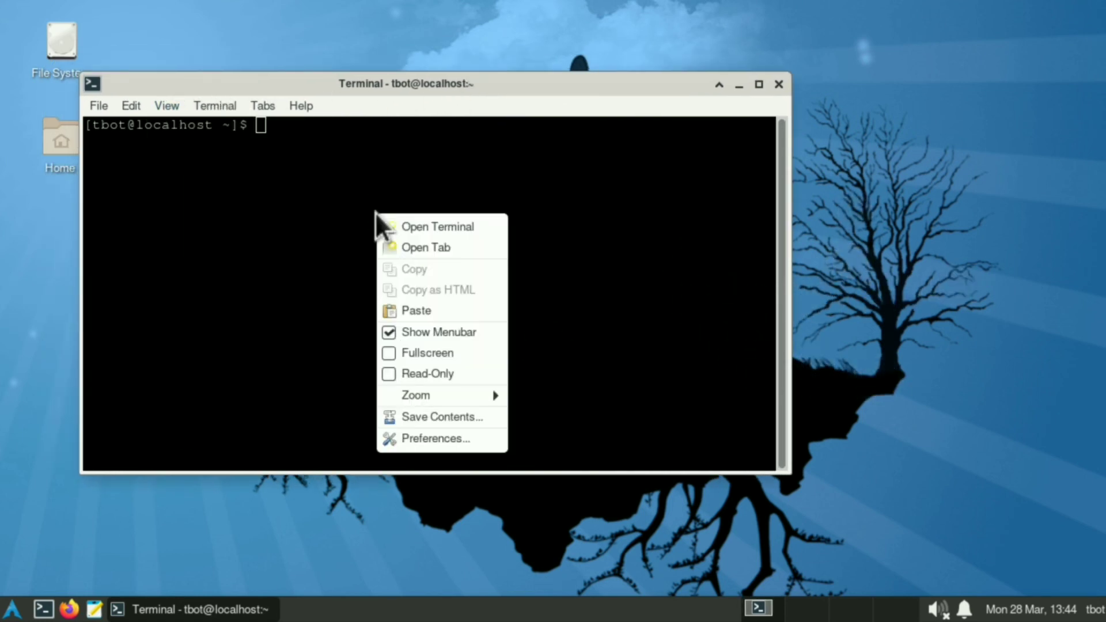
{"action": "left_click", "coordinate": [281, 301]}
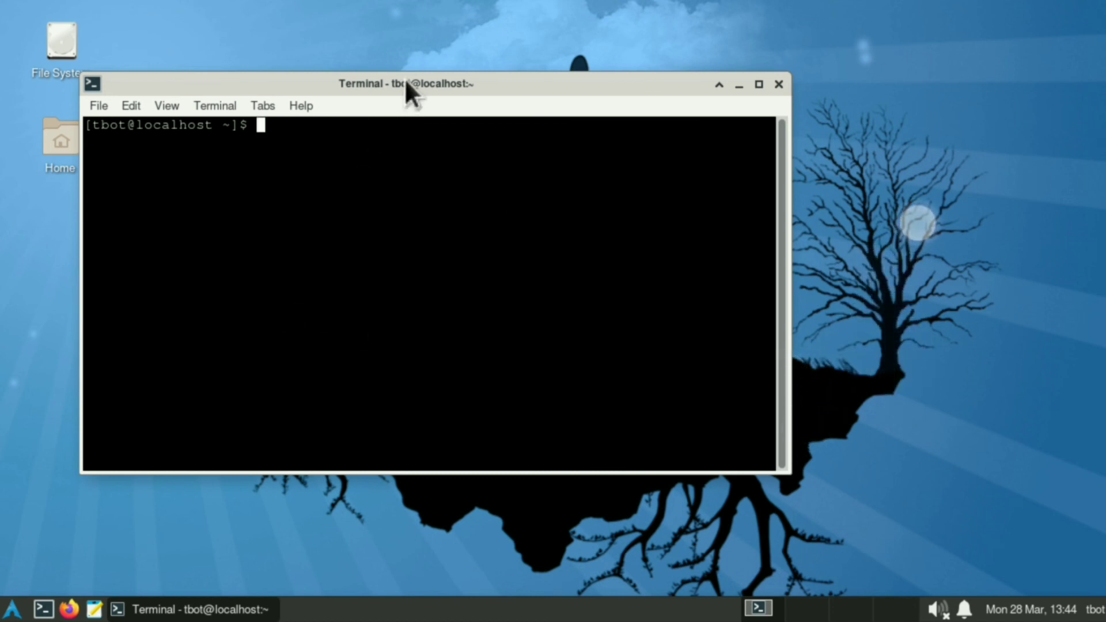
Move the terminal window toward the middle of the desktop, run neofetch in it and exit the shell.
{"action": "left_click_drag", "start_coordinate": [432, 86], "coordinate": [521, 81]}
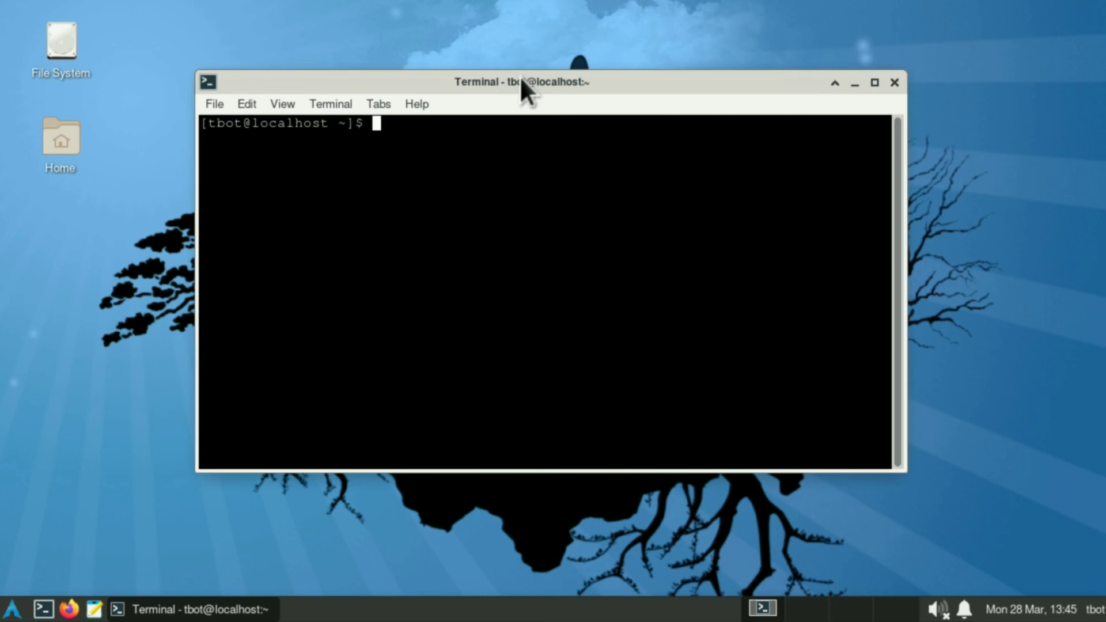
{"action": "type", "text": "neofetch"}
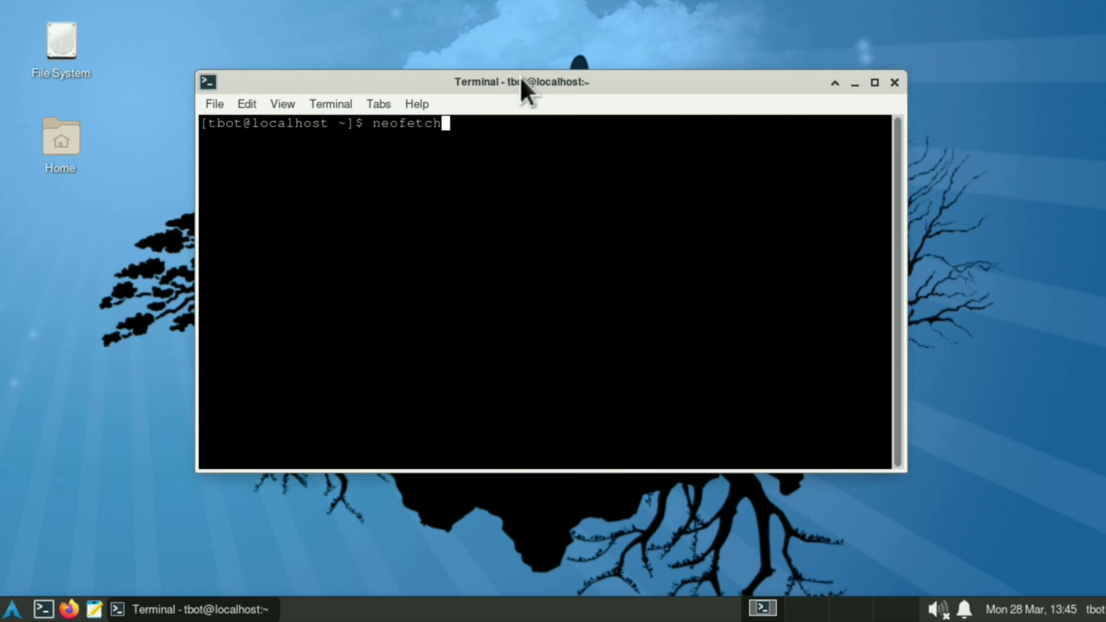
{"action": "key", "text": "Return"}
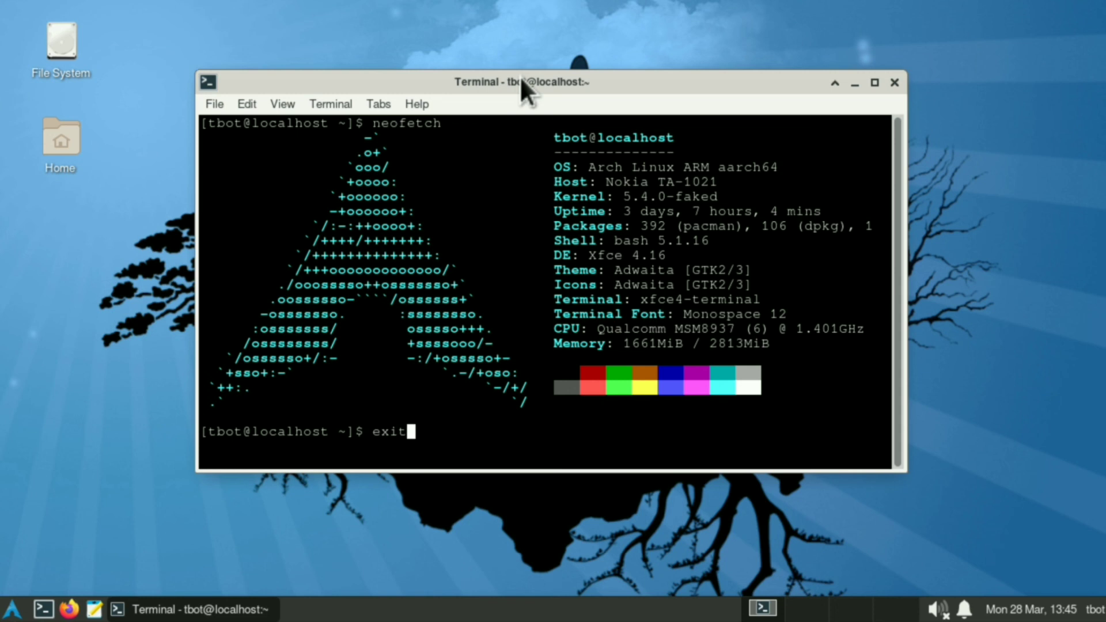
{"action": "key", "text": "Return"}
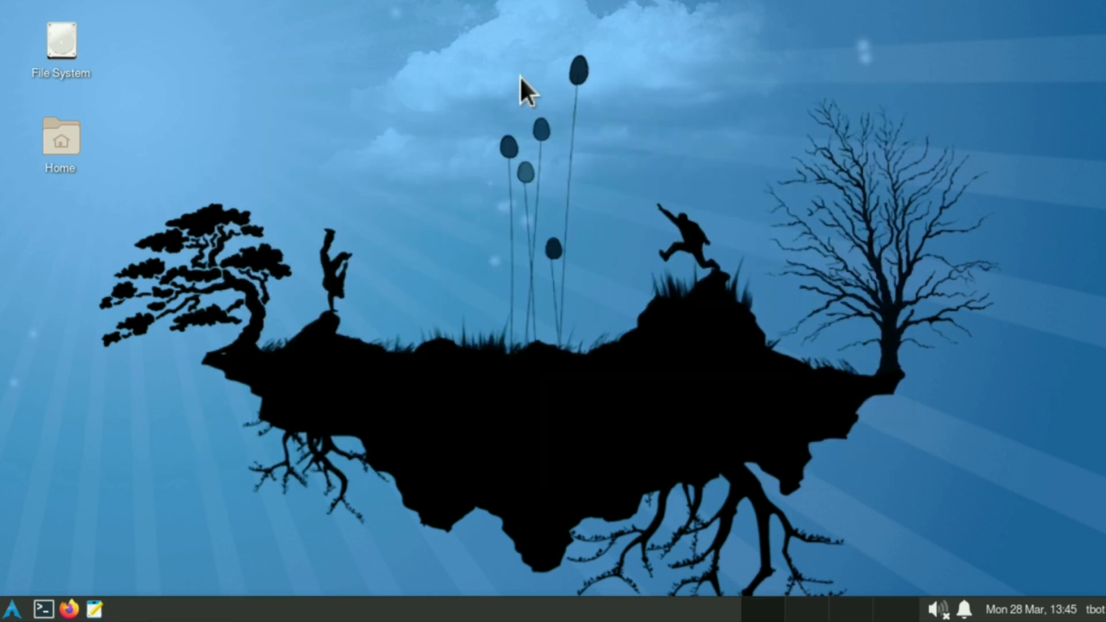
Launch Firefox from its panel launcher to check that it opens, and close the browser window.
{"action": "left_click", "coordinate": [68, 609]}
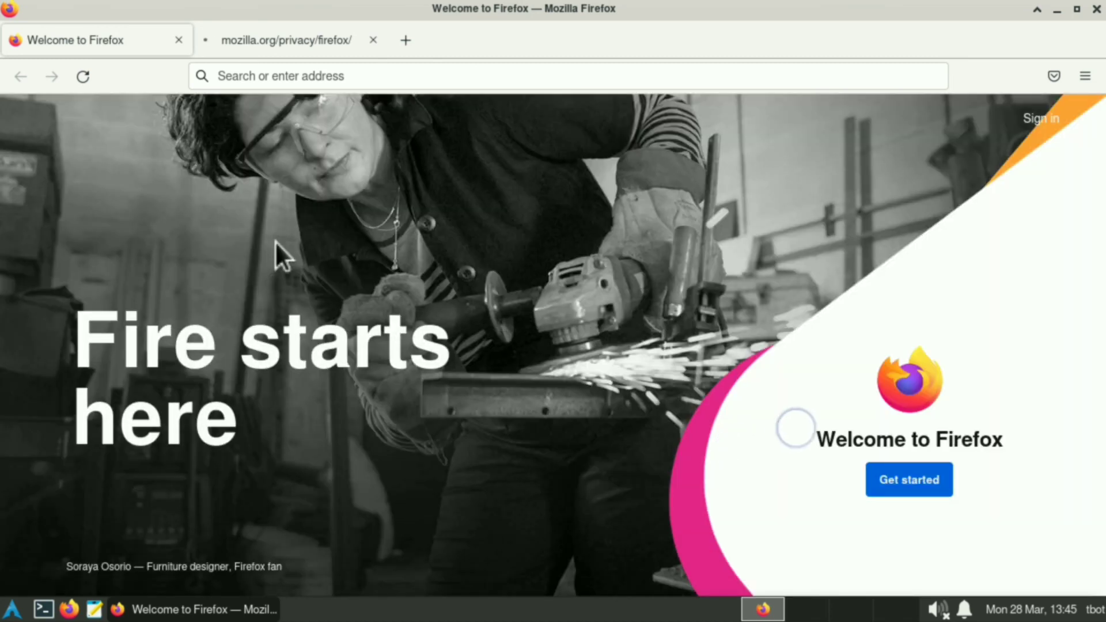
{"action": "left_click", "coordinate": [1095, 10]}
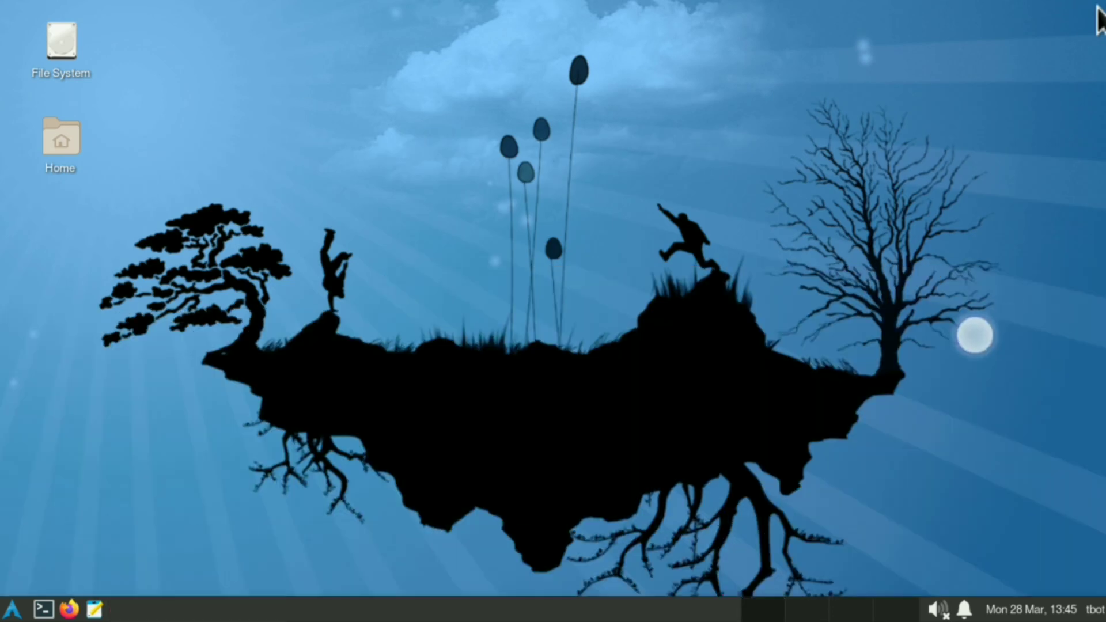
Browse Whisker Menu's Internet, Accessories and All Applications categories, and shrink the menu window before closing it.
{"action": "left_click", "coordinate": [12, 608]}
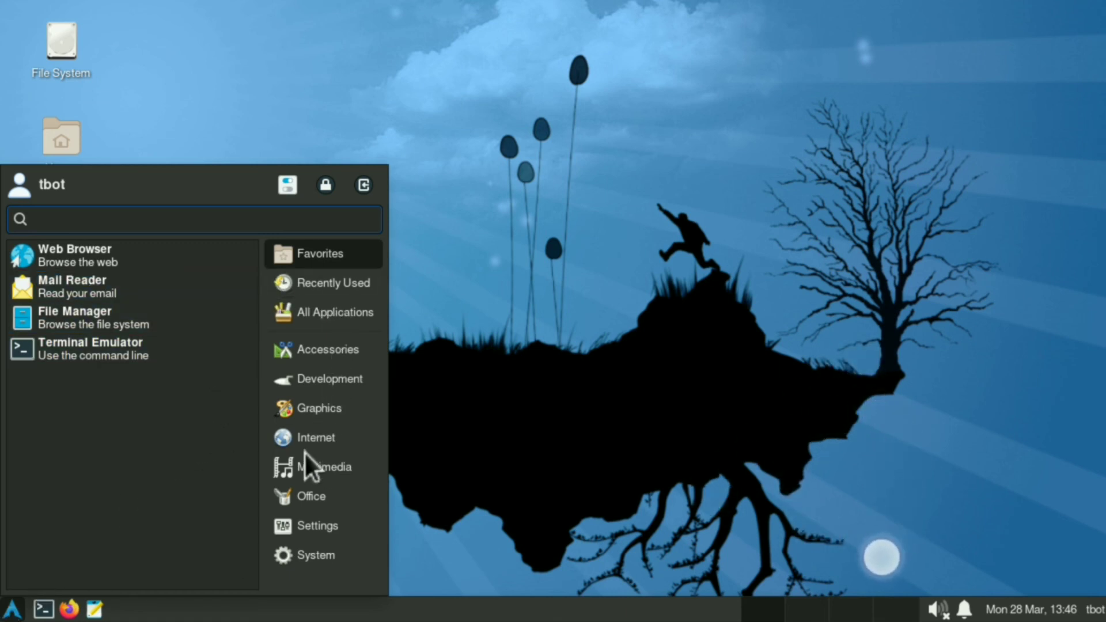
{"action": "left_click", "coordinate": [291, 433]}
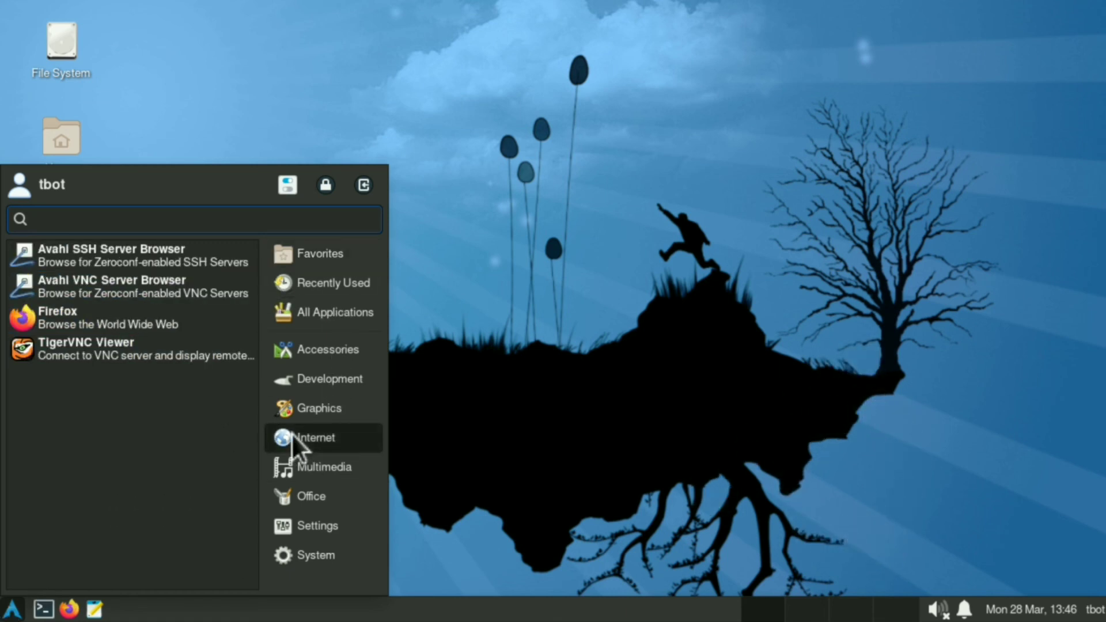
{"action": "left_click", "coordinate": [317, 338]}
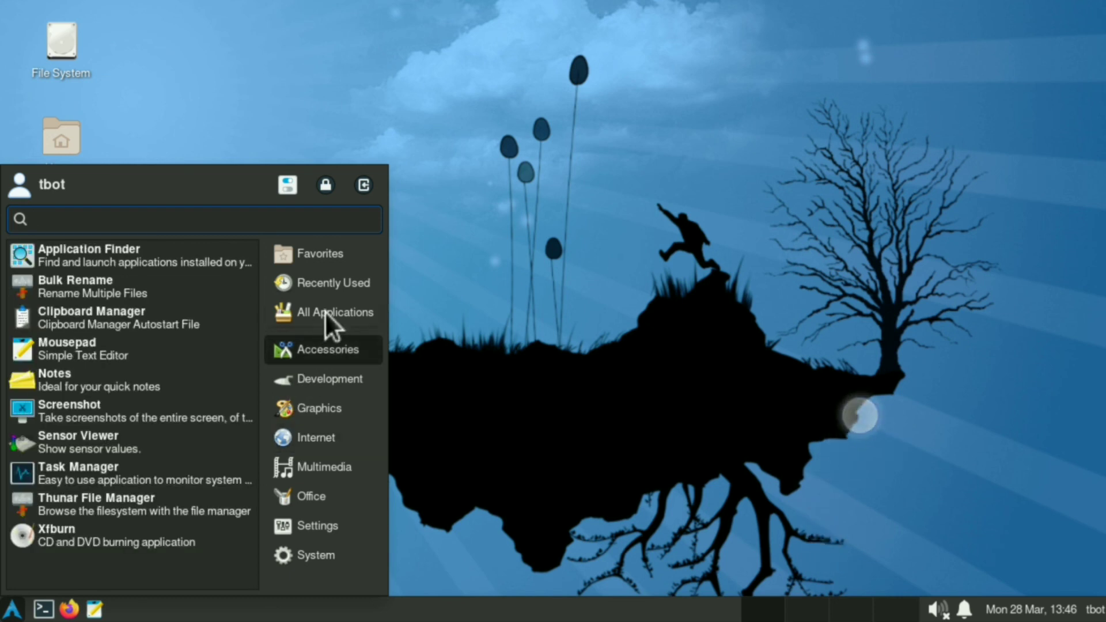
{"action": "left_click", "coordinate": [325, 311]}
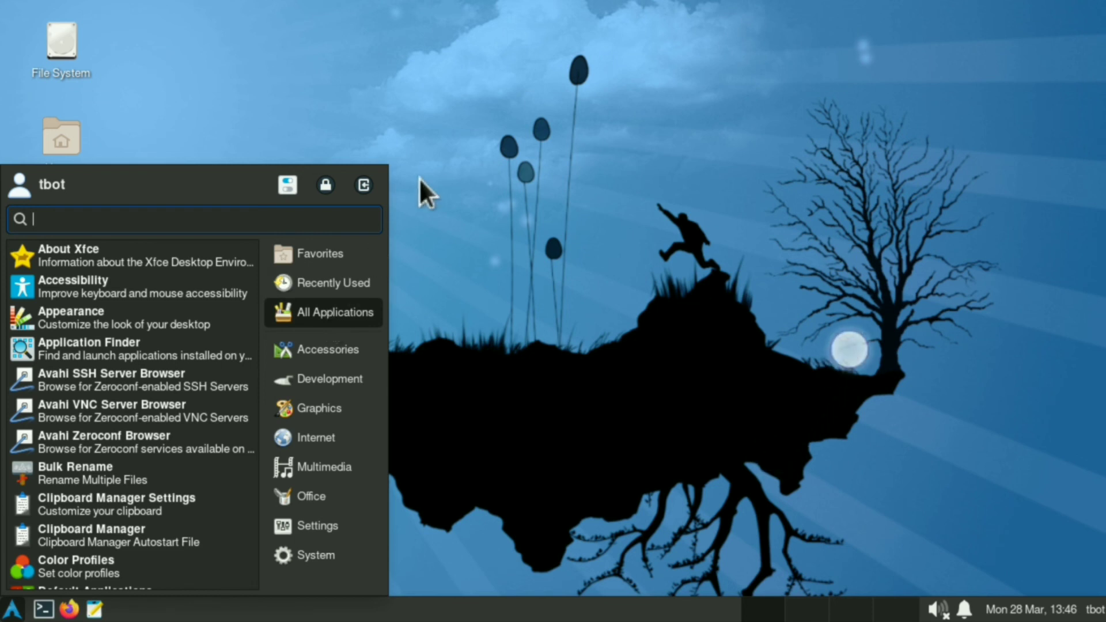
{"action": "left_click_drag", "start_coordinate": [381, 169], "coordinate": [333, 248]}
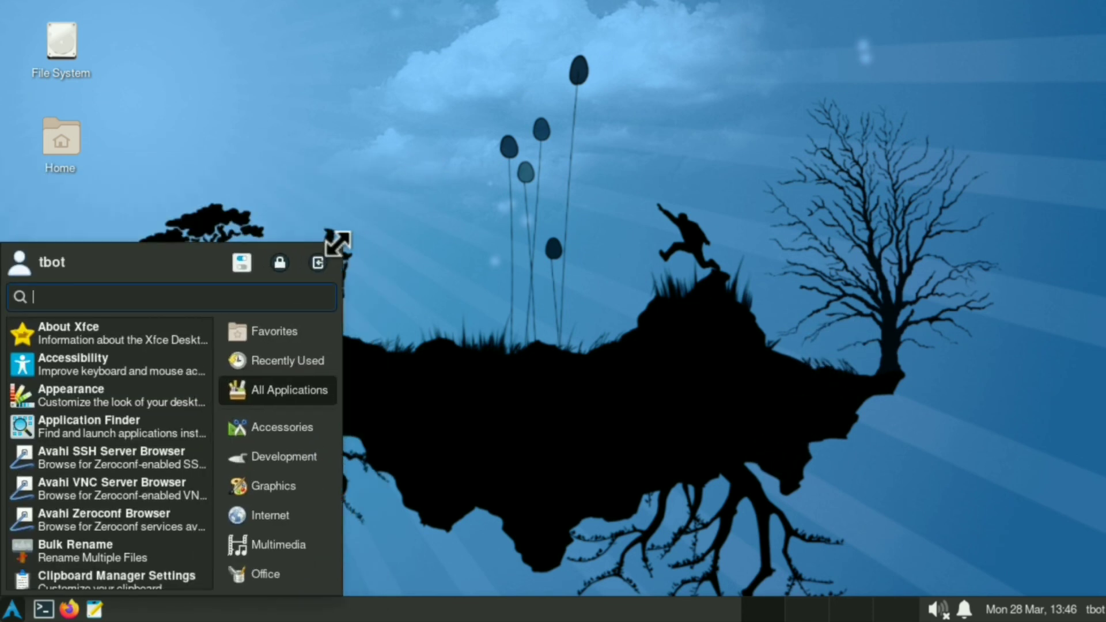
{"action": "left_click", "coordinate": [429, 210]}
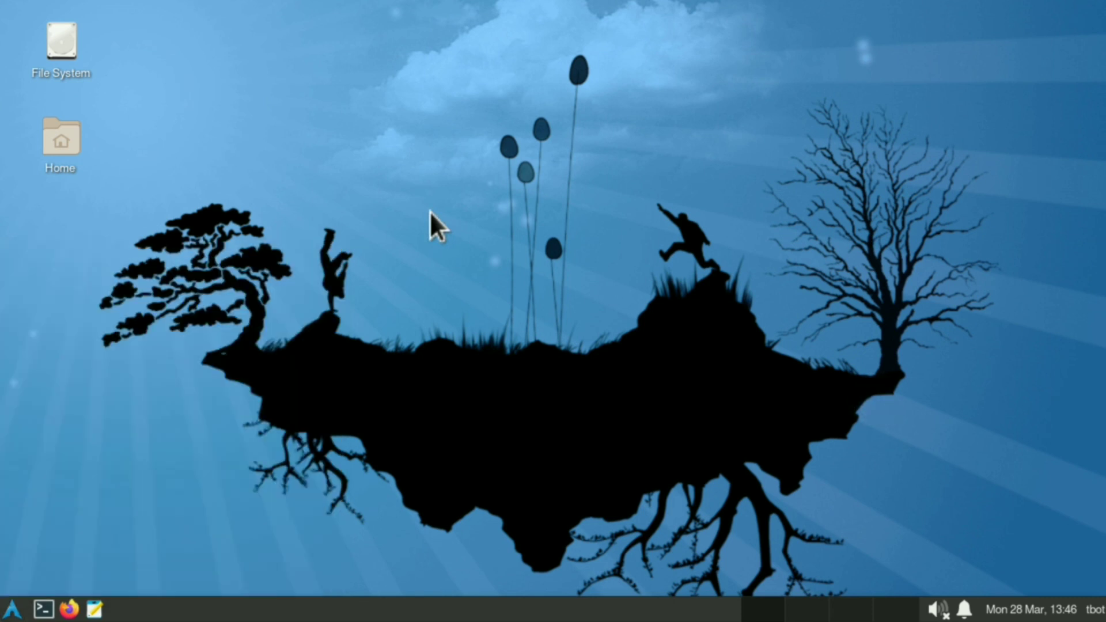
Switch to Termux and interrupt the running VNC desktop session.
{"action": "key", "text": "alt+Tab"}
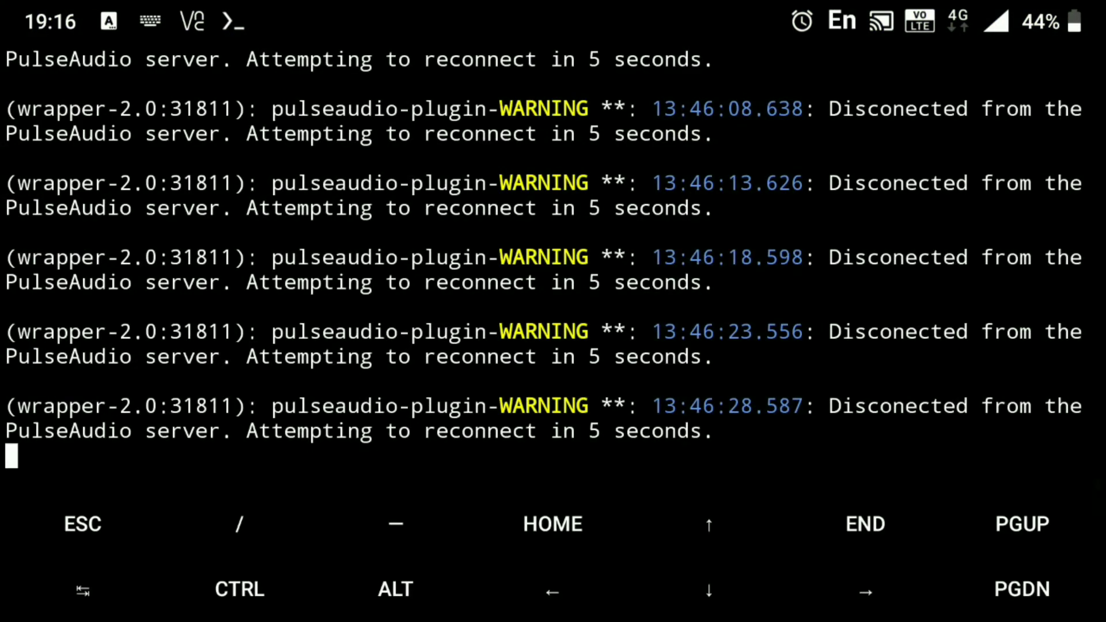
{"action": "key", "text": "ctrl+c"}
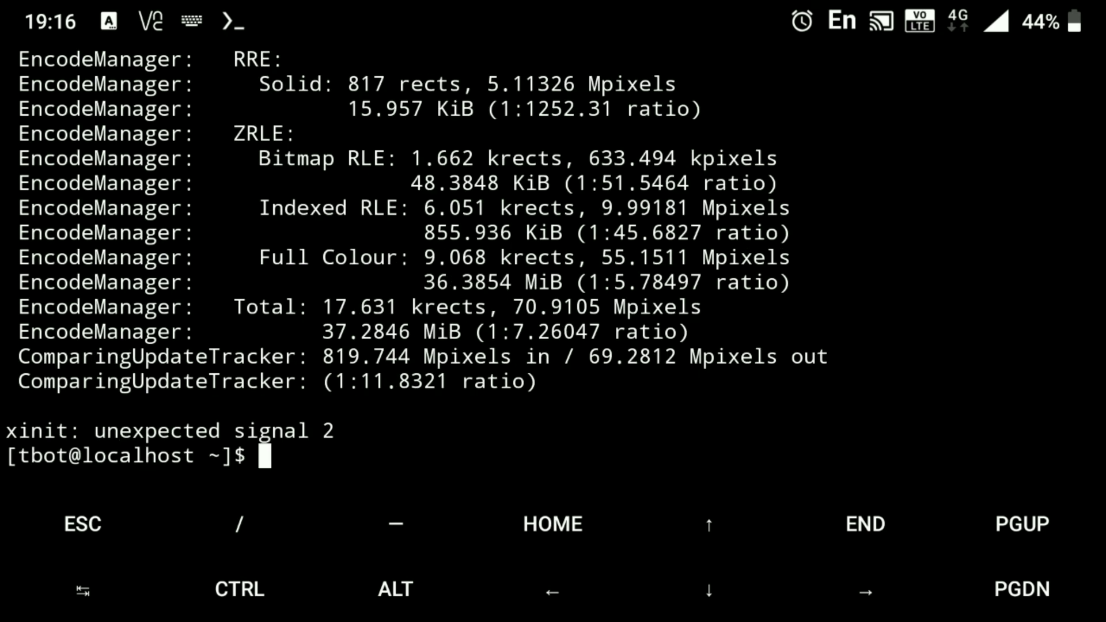